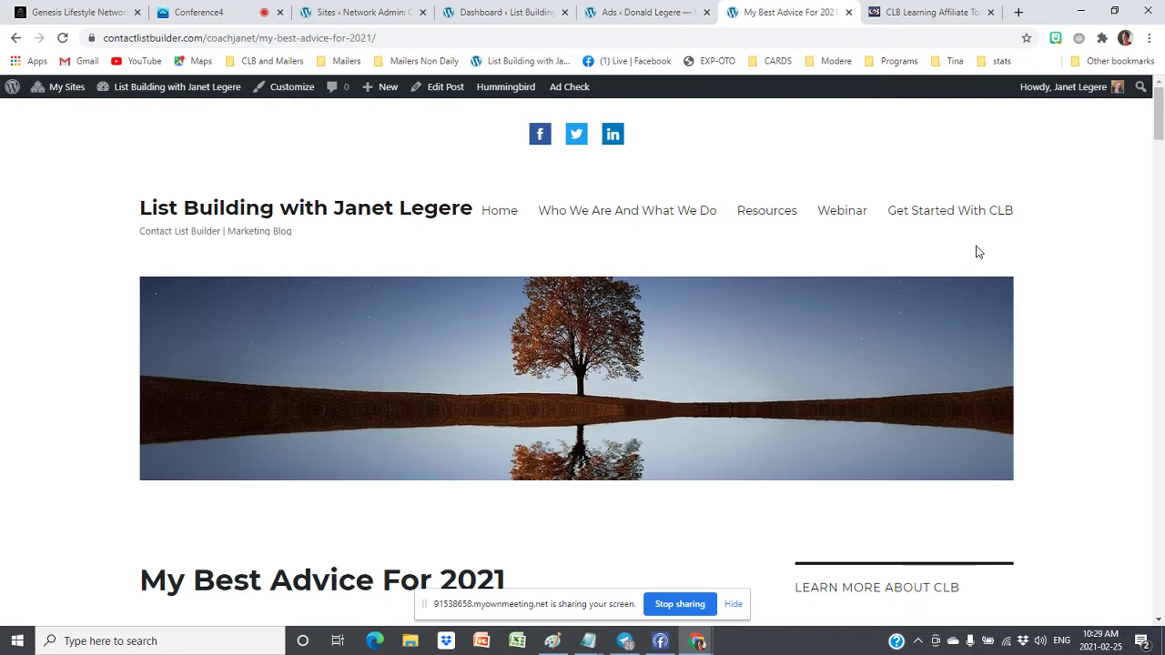
# Scroll through the My Best Advice For 2021 post checking each ad, then return to Conference4
pyautogui.scroll(-2, 978, 252)
pyautogui.scroll(-2, 977, 252)
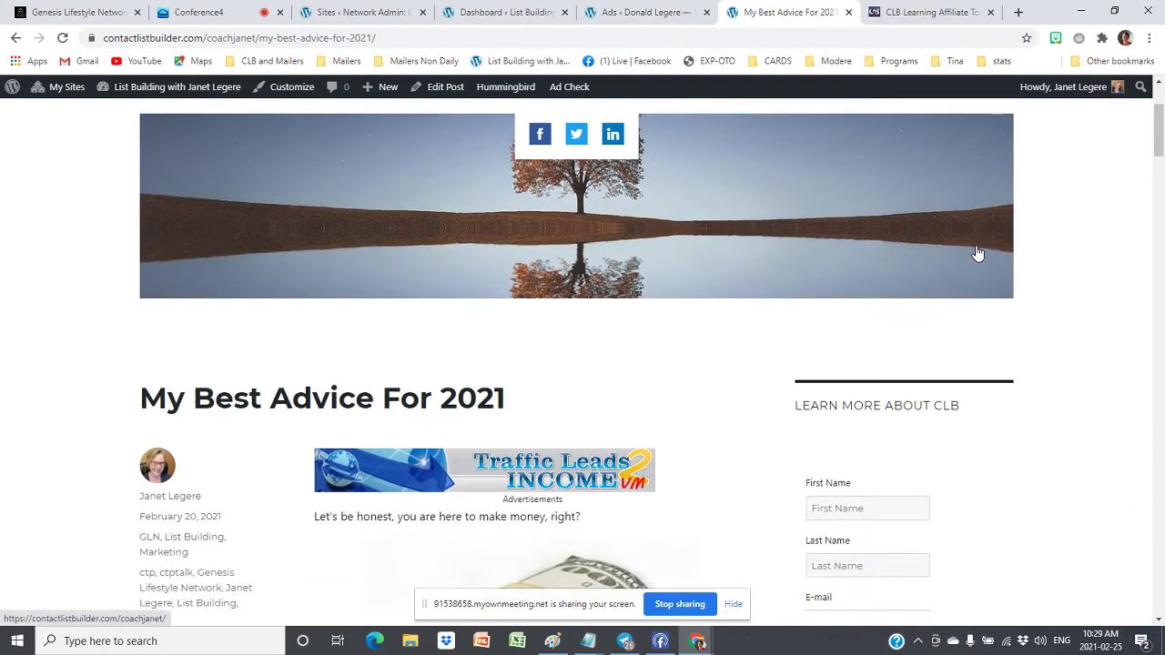
pyautogui.scroll(-1, 975, 249)
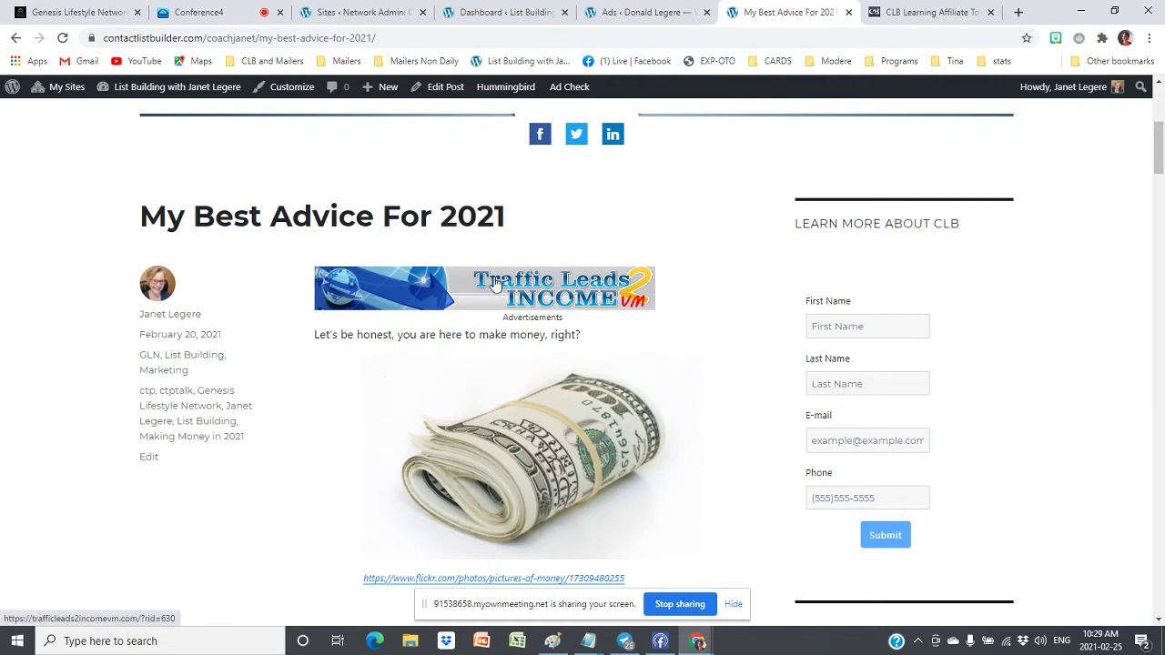
pyautogui.scroll(-6, 495, 283)
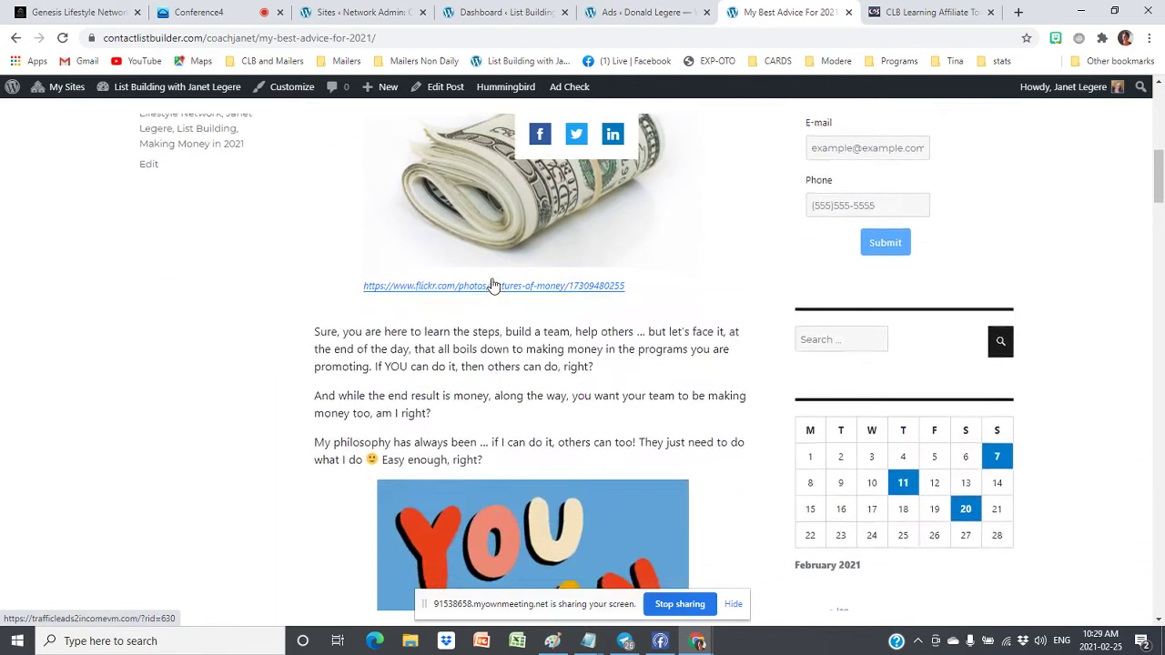
pyautogui.scroll(-5, 492, 277)
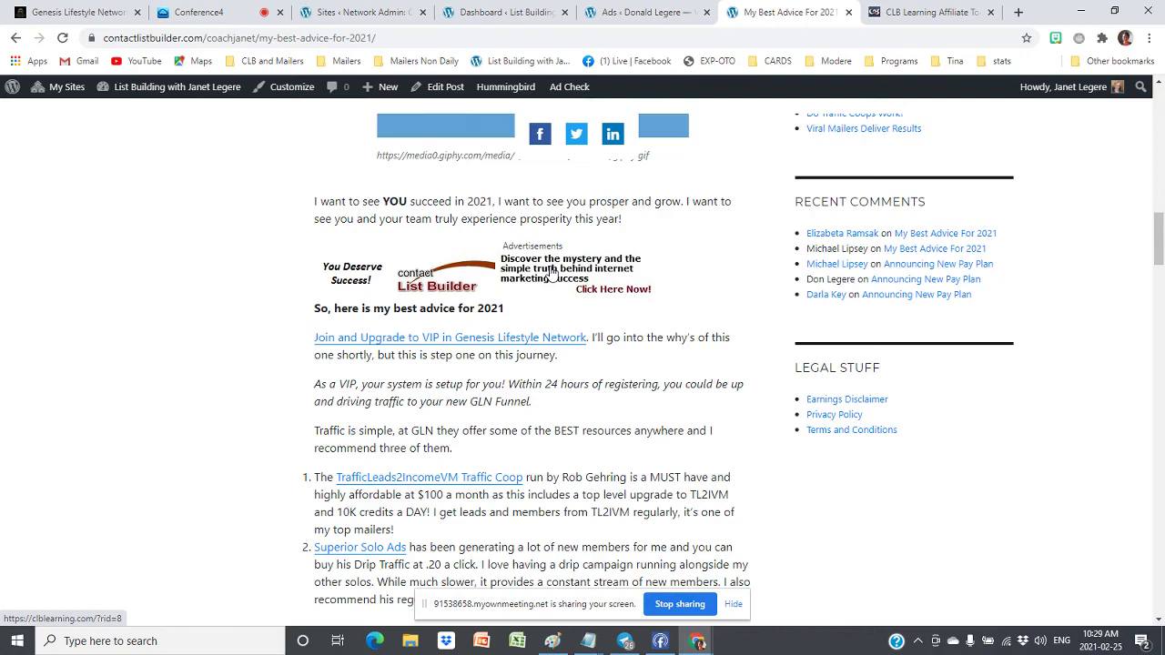
pyautogui.scroll(-1, 552, 275)
pyautogui.scroll(-5, 553, 274)
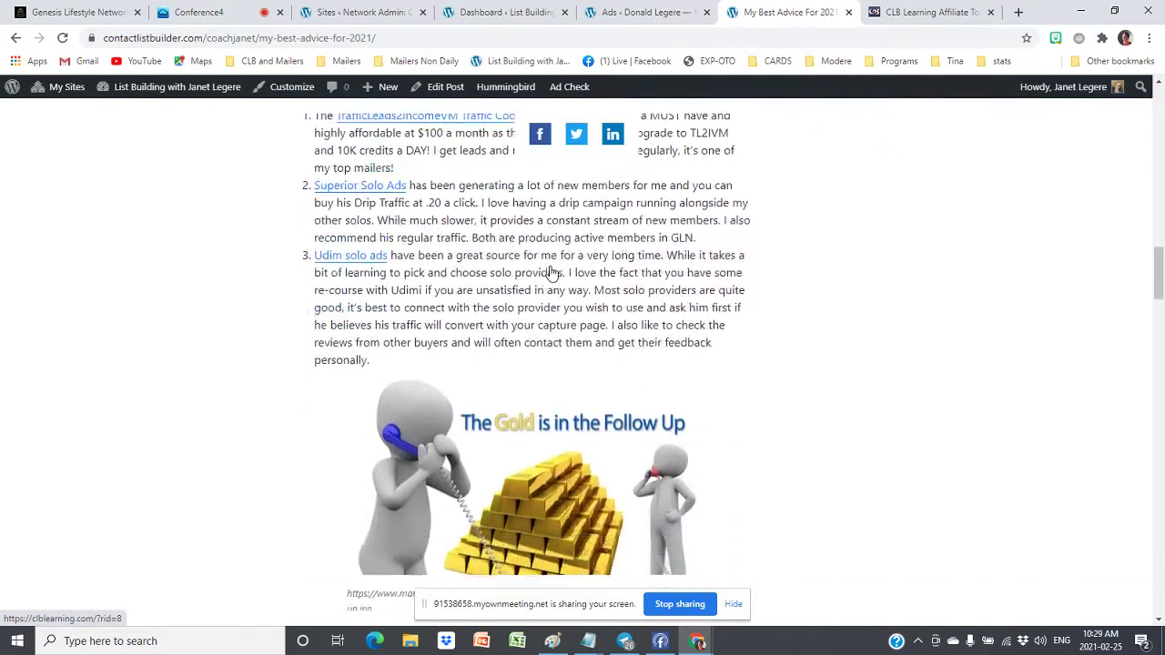
pyautogui.scroll(-5, 552, 273)
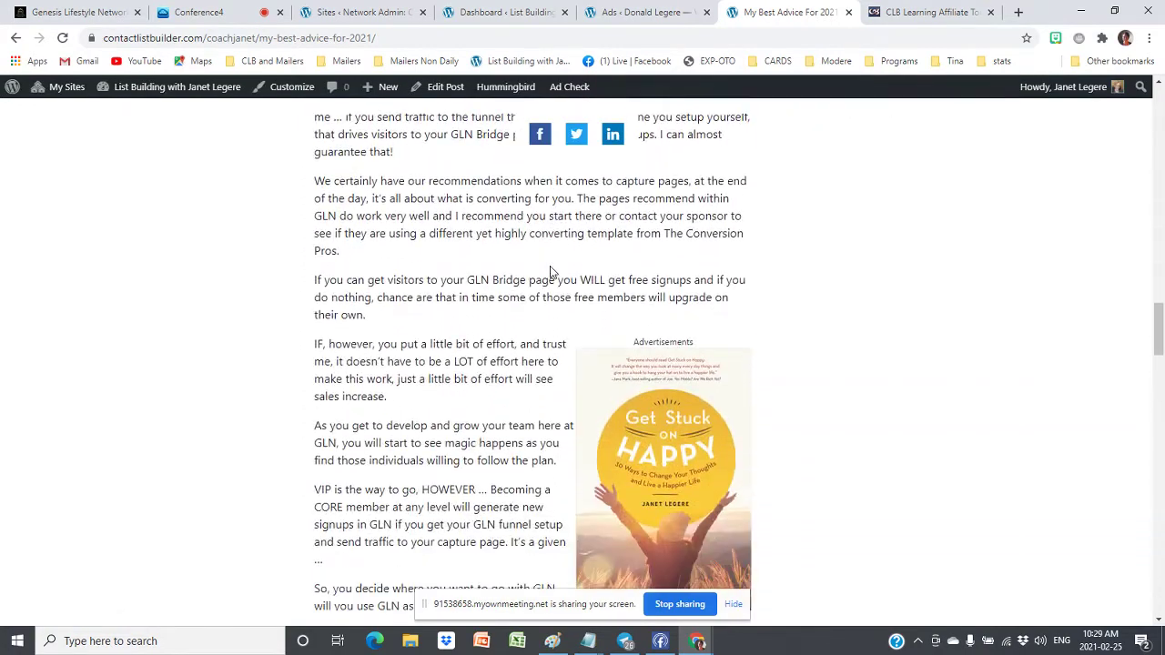
pyautogui.scroll(2, 660, 306)
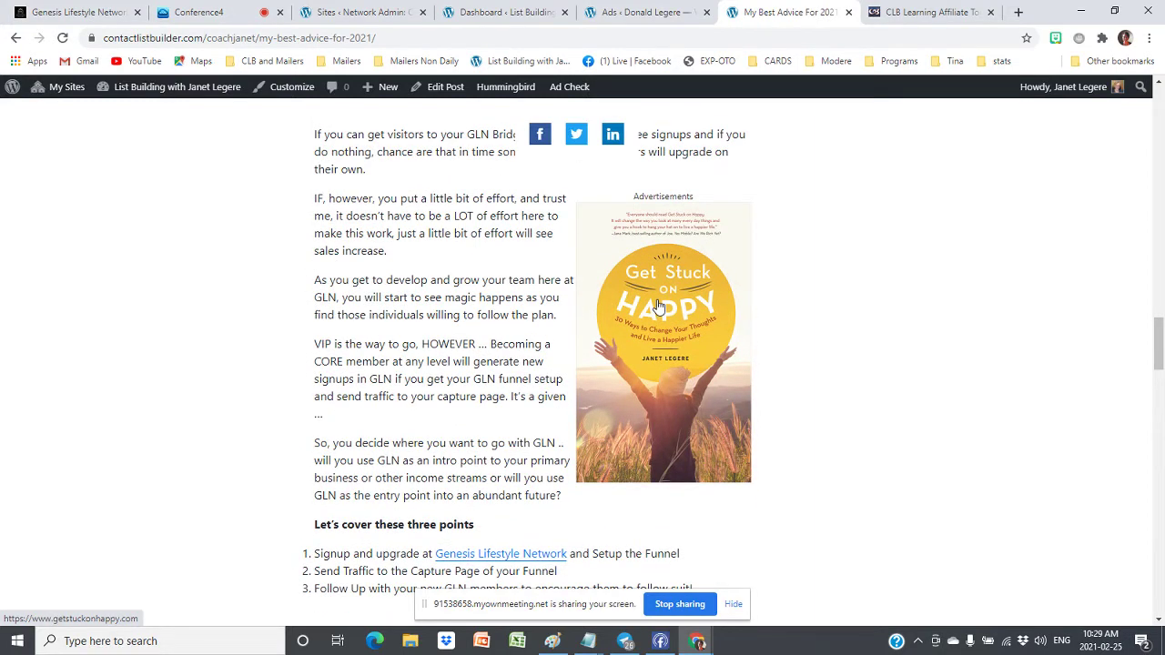
pyautogui.scroll(-1, 660, 306)
pyautogui.scroll(2, 673, 292)
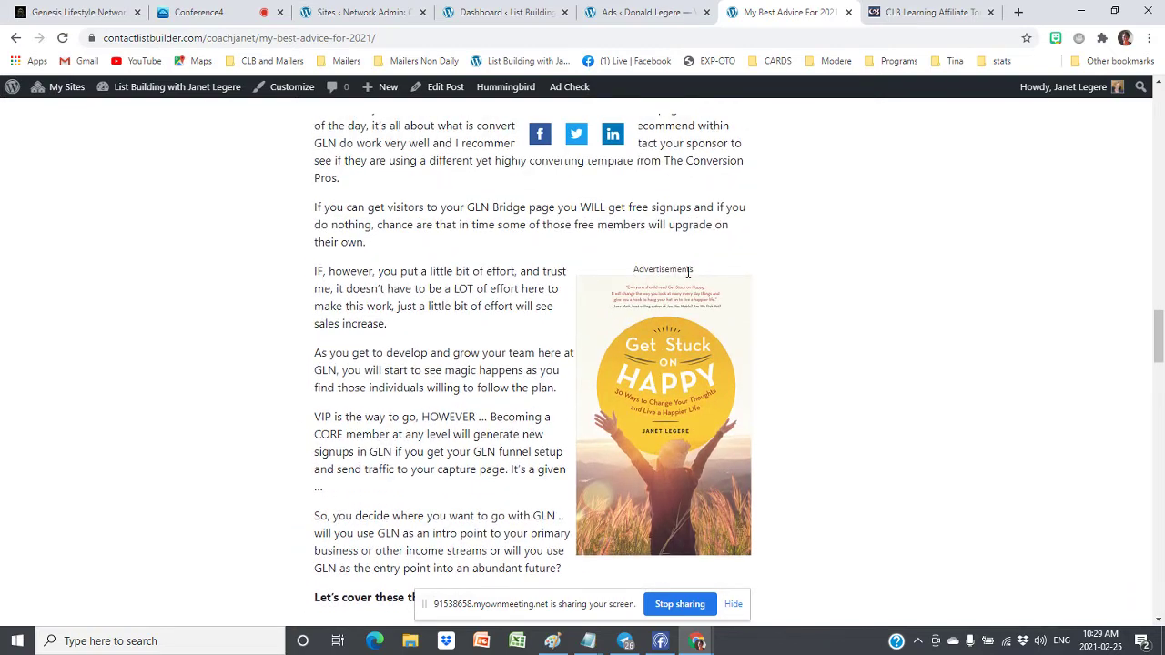
pyautogui.scroll(-11, 374, 428)
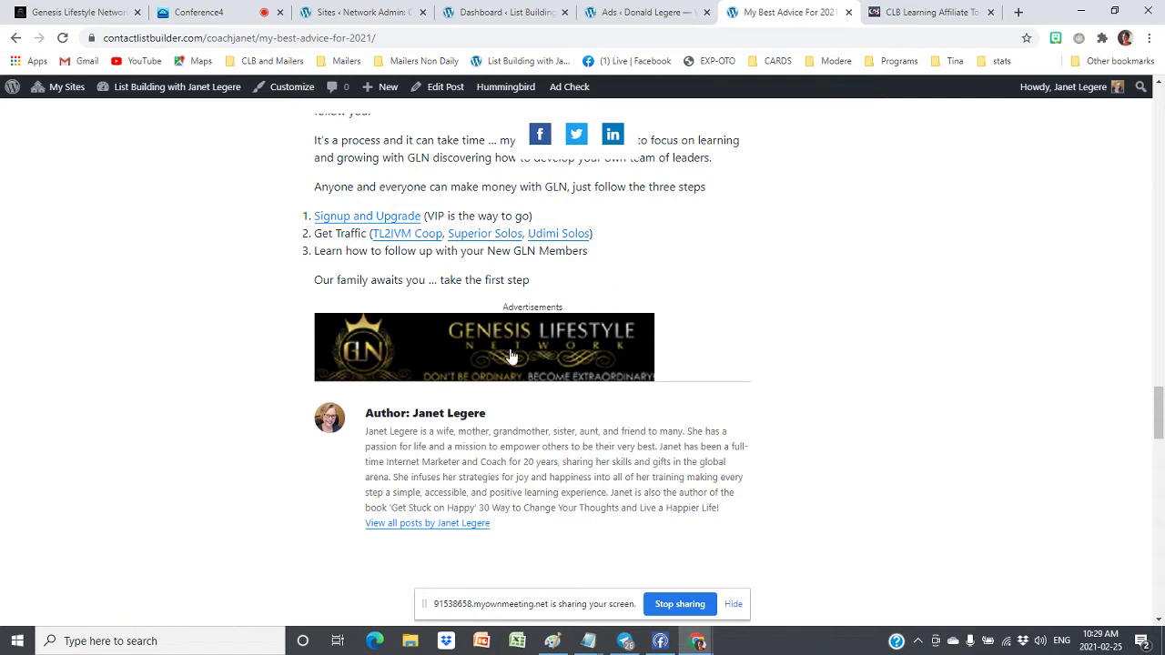
pyautogui.click(191, 12)
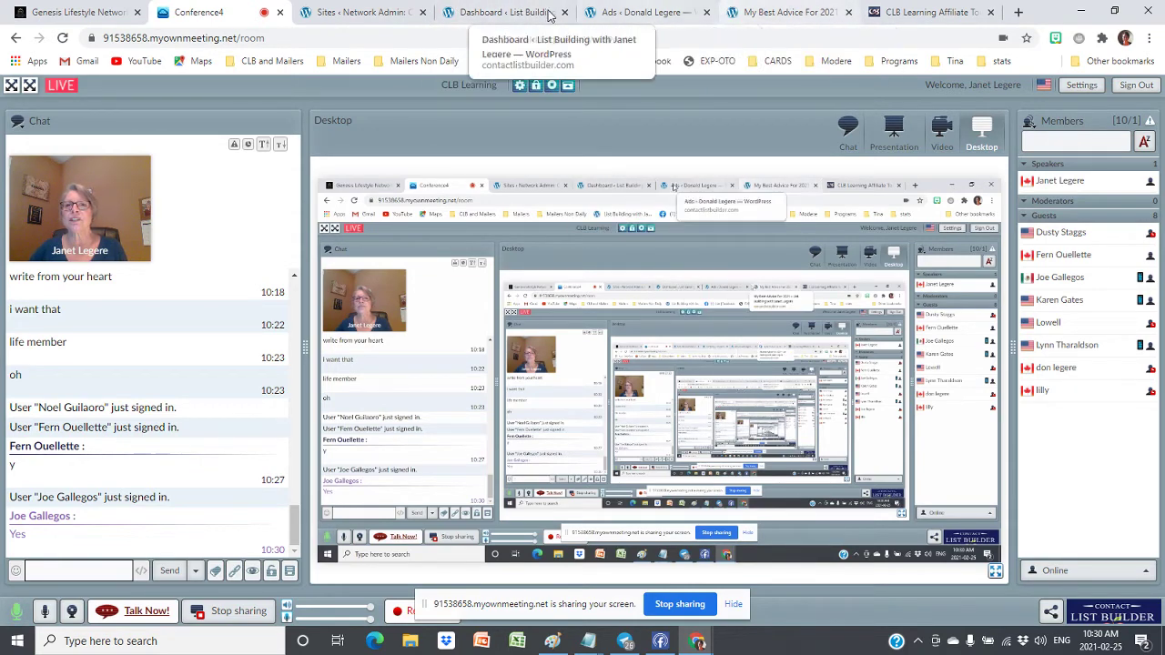
# From the Dashboard, open Ad 1's editor via the WP QUADS Ads list
pyautogui.click(480, 13)
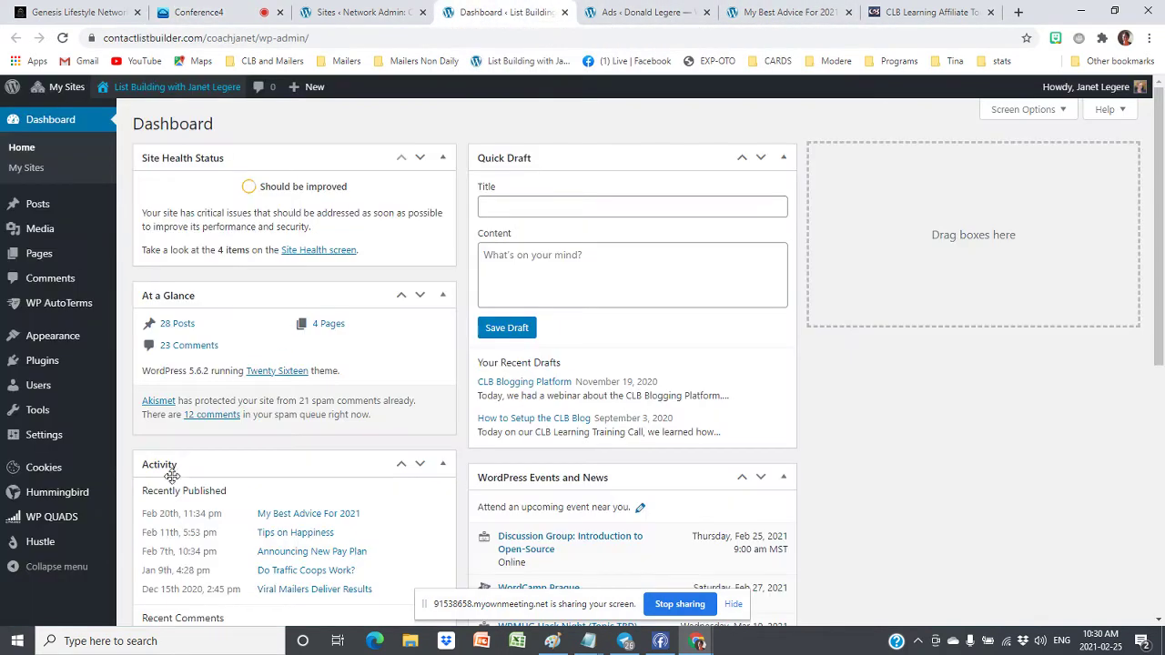
pyautogui.click(36, 525)
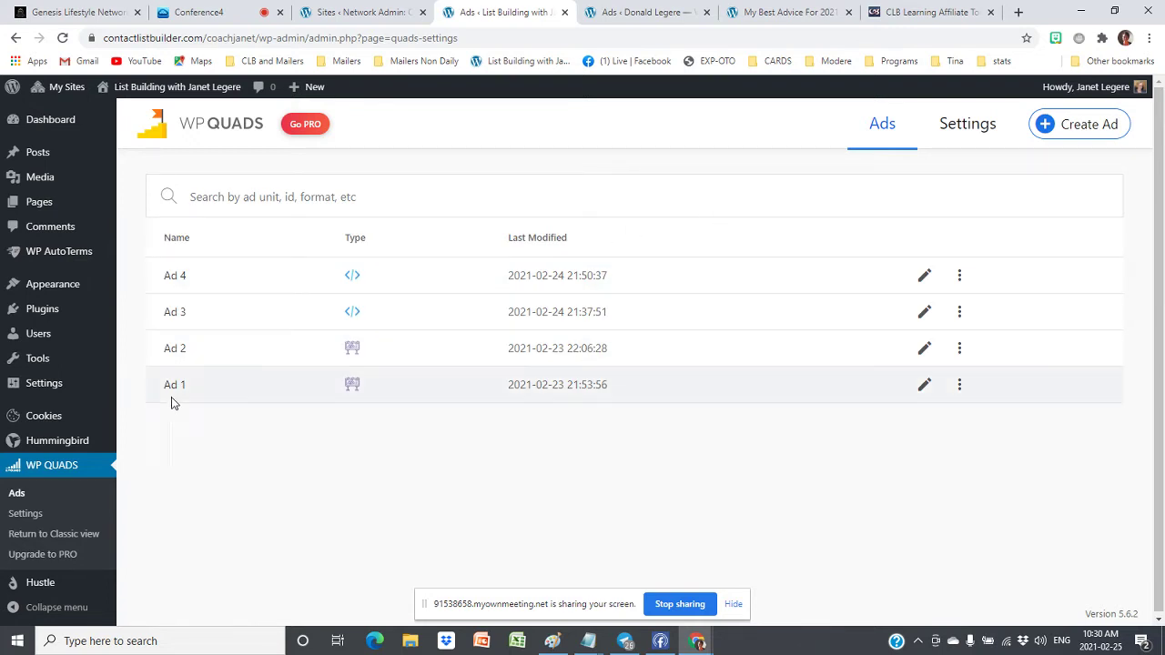
pyautogui.click(924, 386)
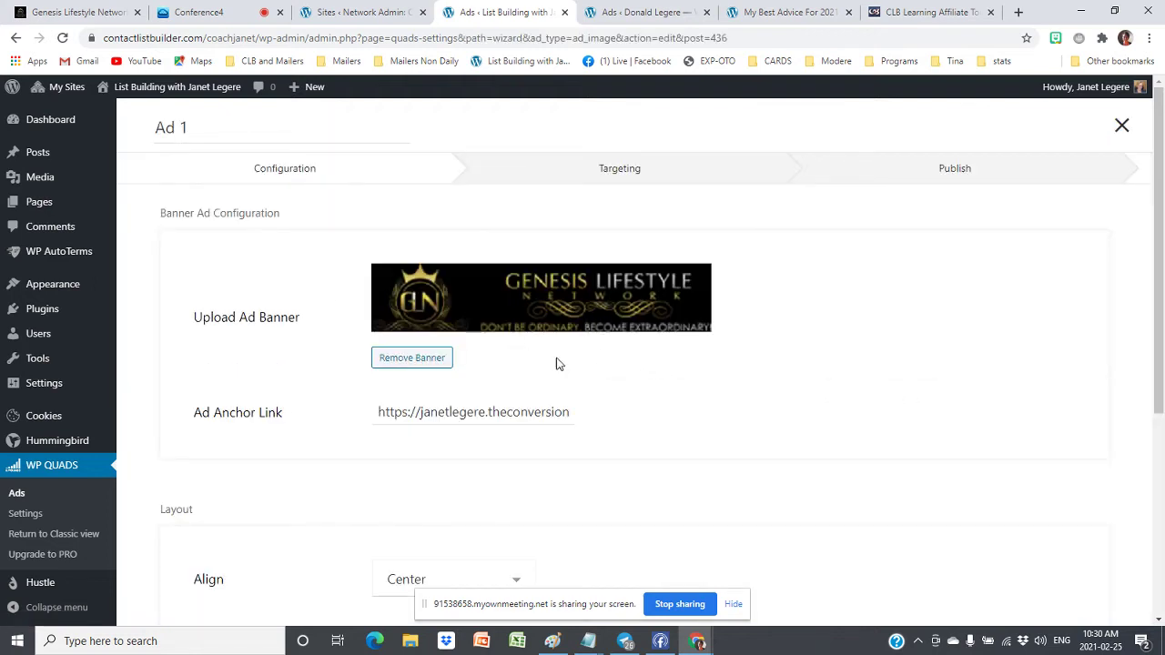
pyautogui.scroll(-3, 937, 370)
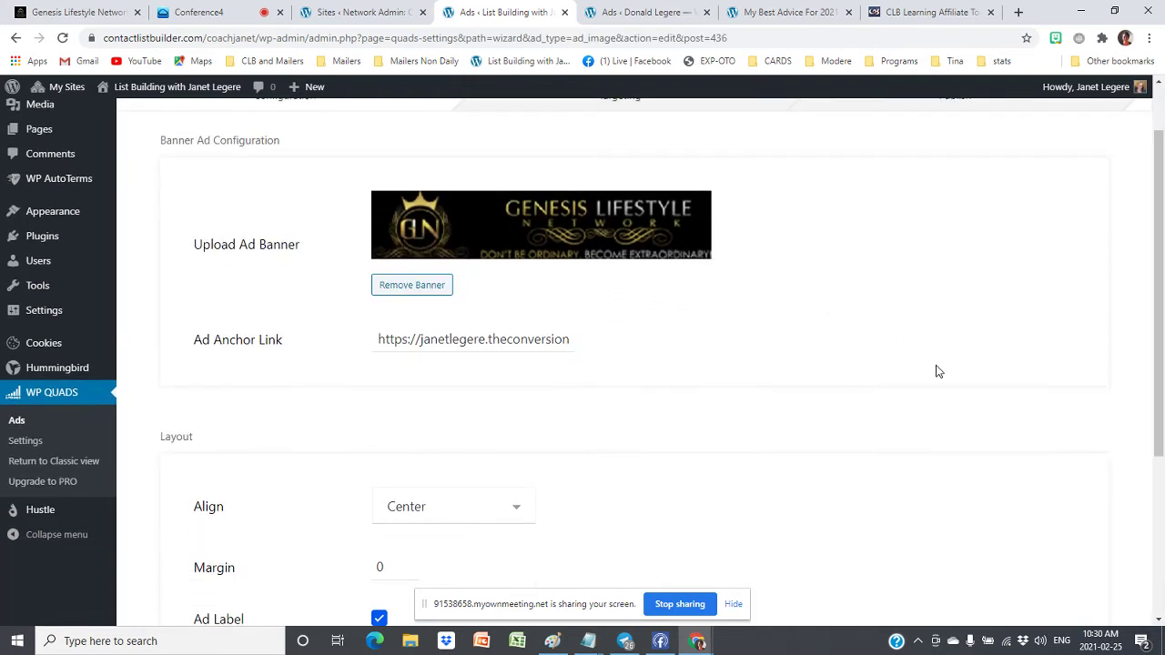
pyautogui.click(466, 264)
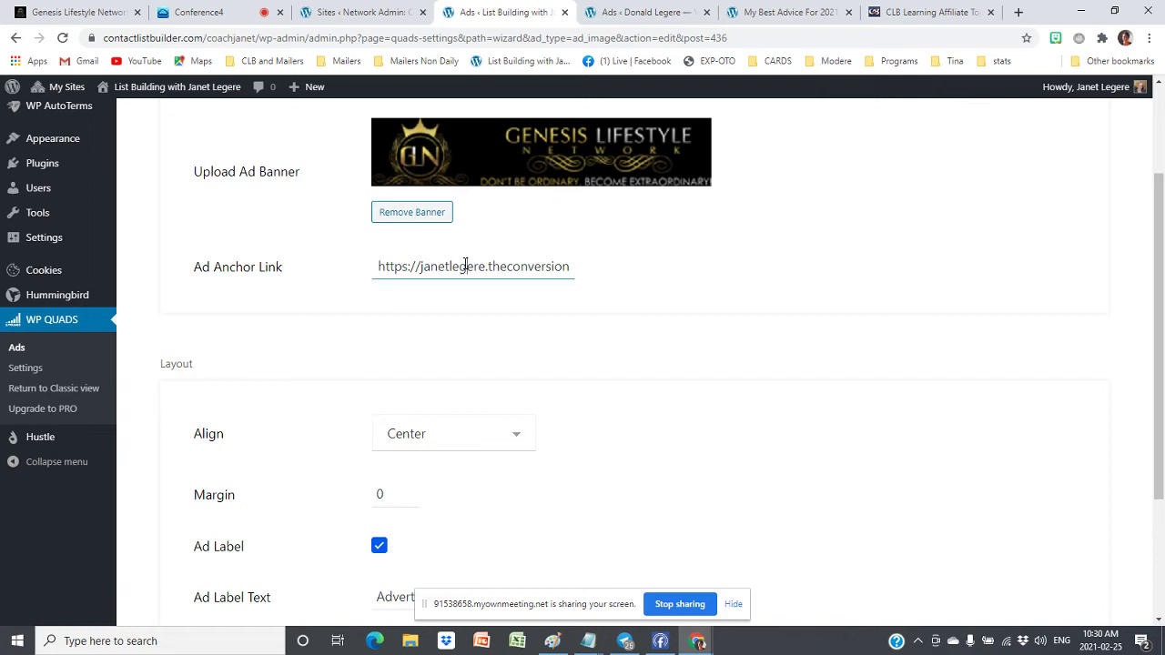
pyautogui.doubleClick(466, 265)
pyautogui.press('End')
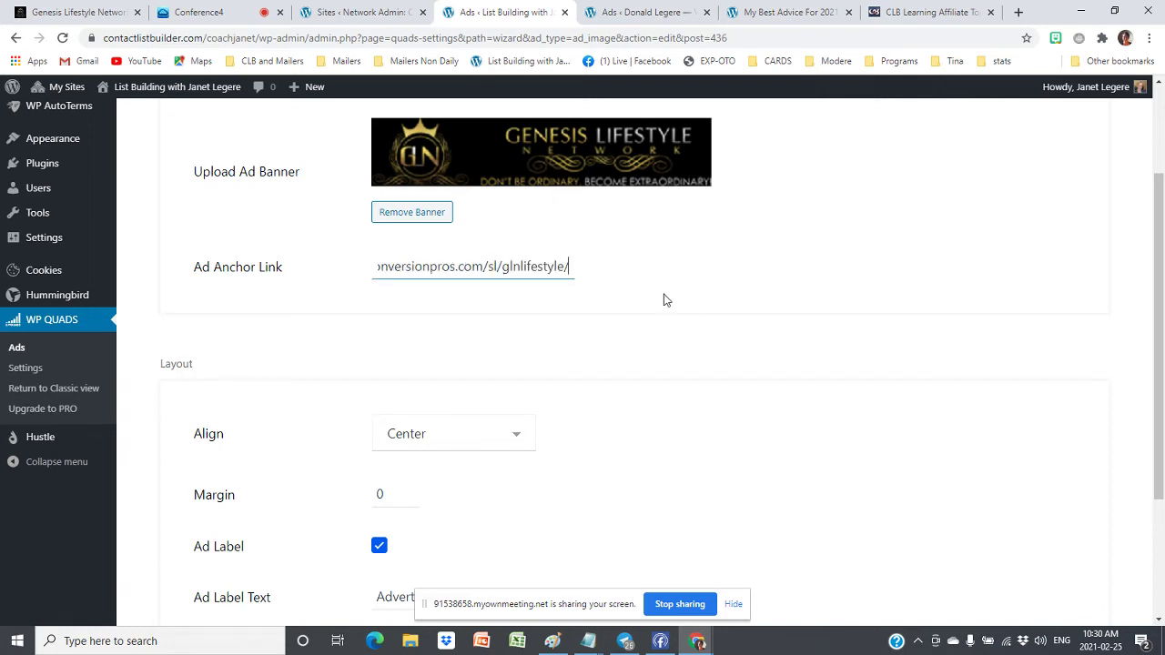
pyautogui.scroll(-2, 664, 300)
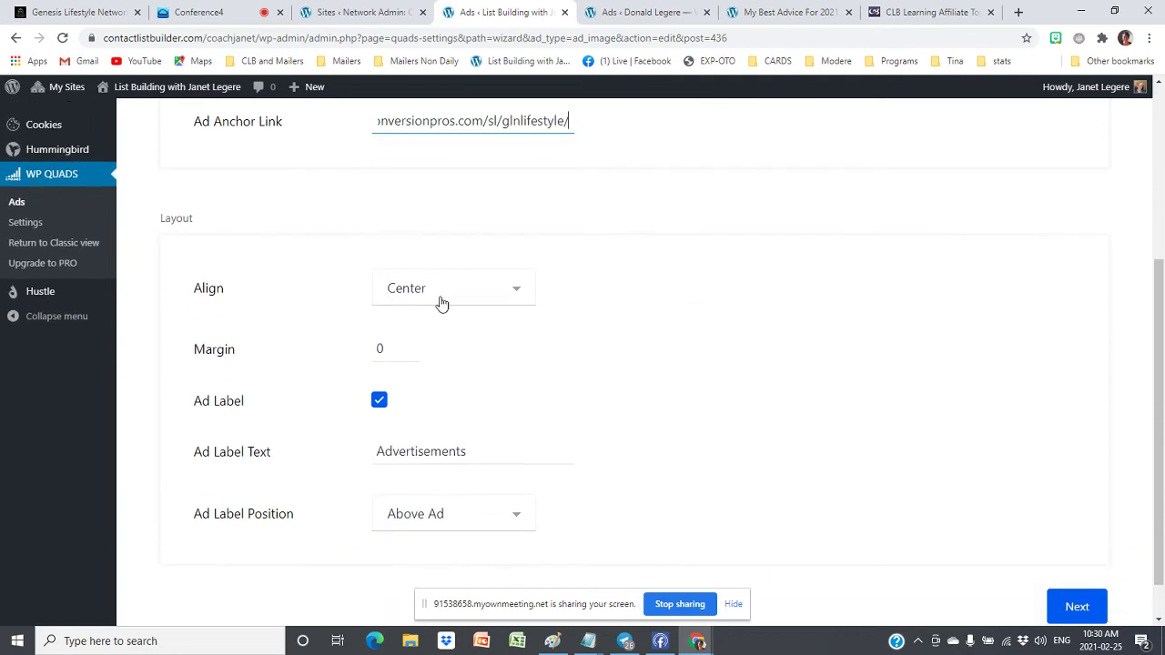
pyautogui.scroll(1, 574, 314)
pyautogui.scroll(3, 574, 314)
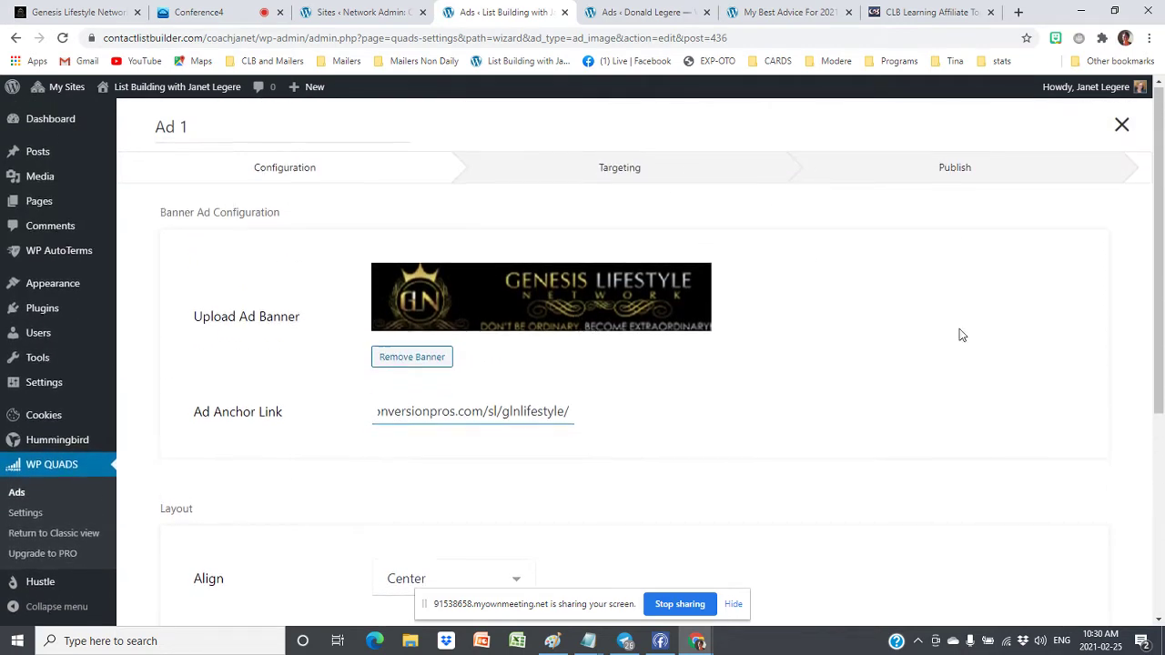
pyautogui.scroll(-5, 959, 332)
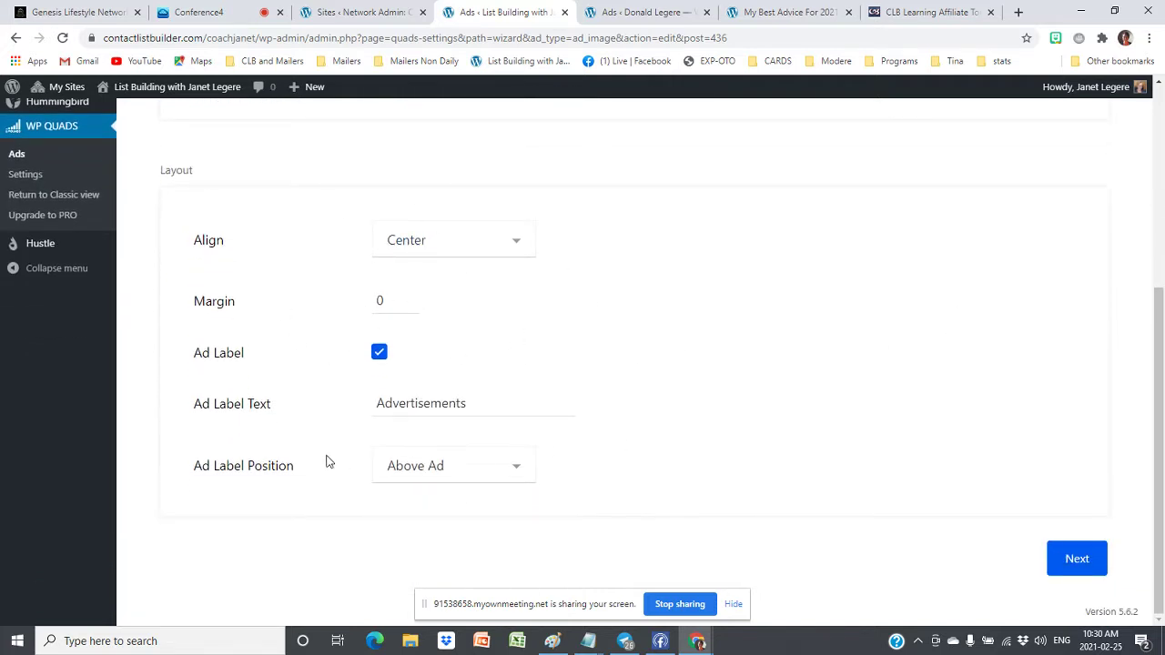
pyautogui.click(472, 403)
pyautogui.click(1072, 557)
# Keep Ad 1's position at End of Post and go back to the WP QUADS ads list
pyautogui.scroll(4, 742, 436)
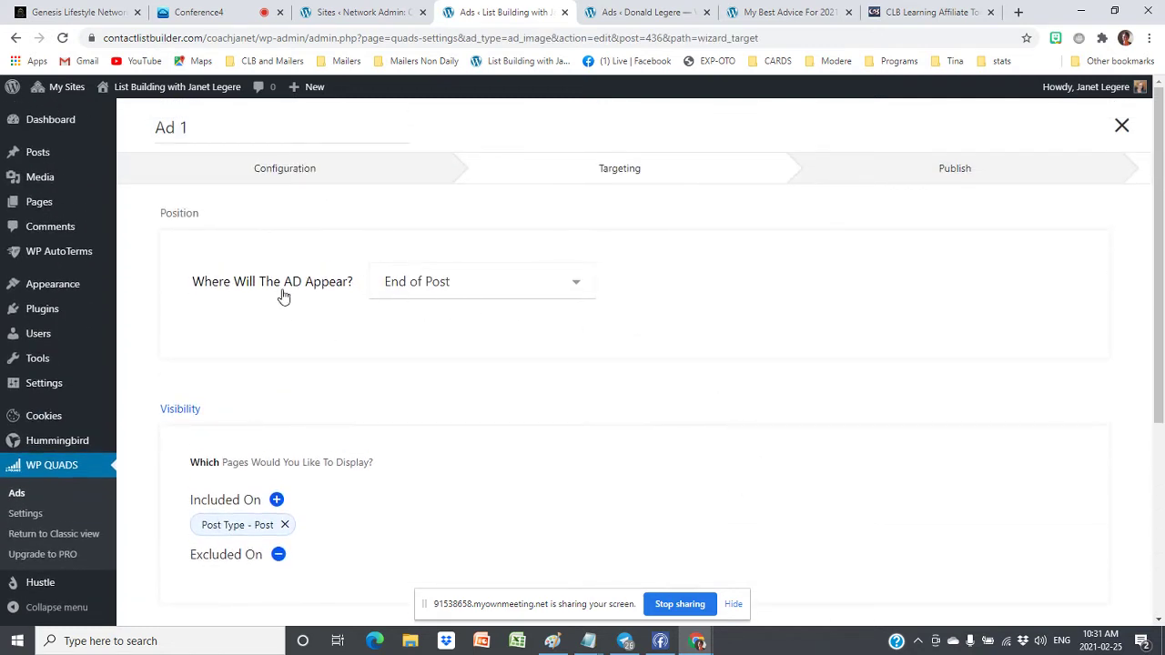
pyautogui.click(576, 284)
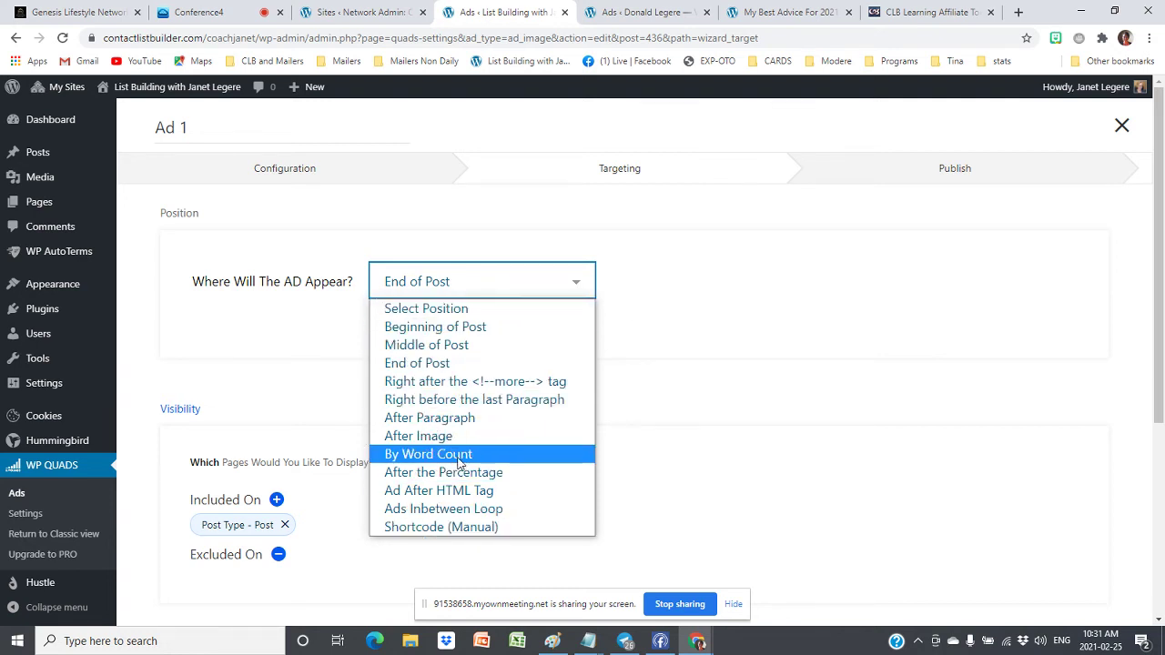
pyautogui.click(880, 376)
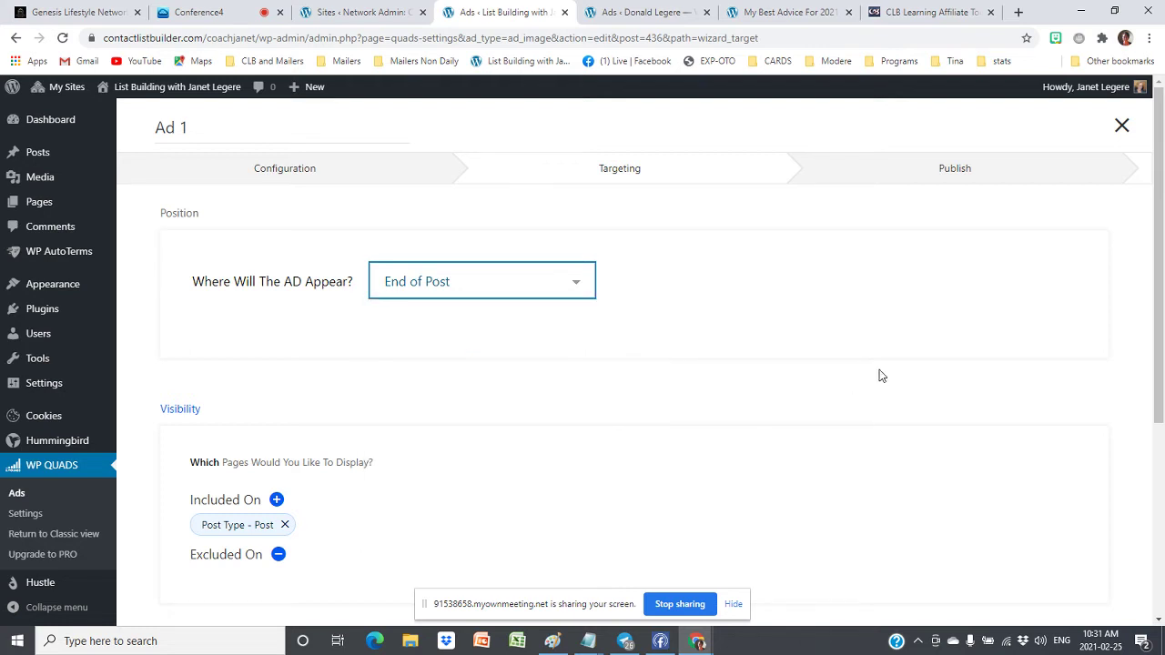
pyautogui.scroll(-3, 877, 376)
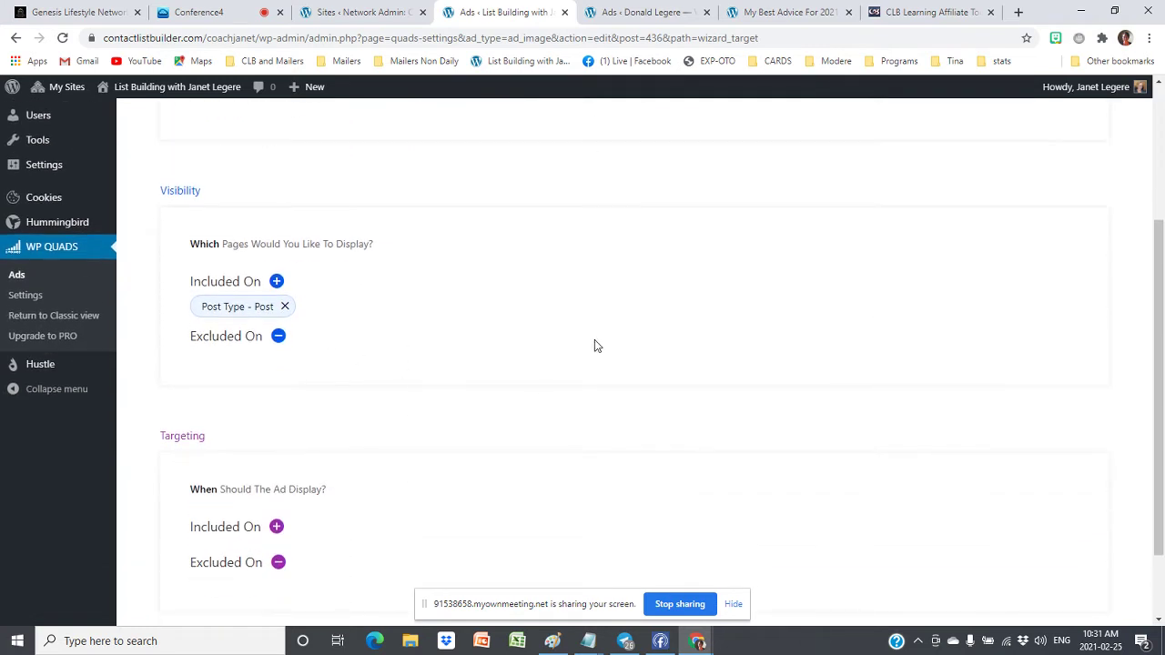
pyautogui.scroll(-2, 662, 339)
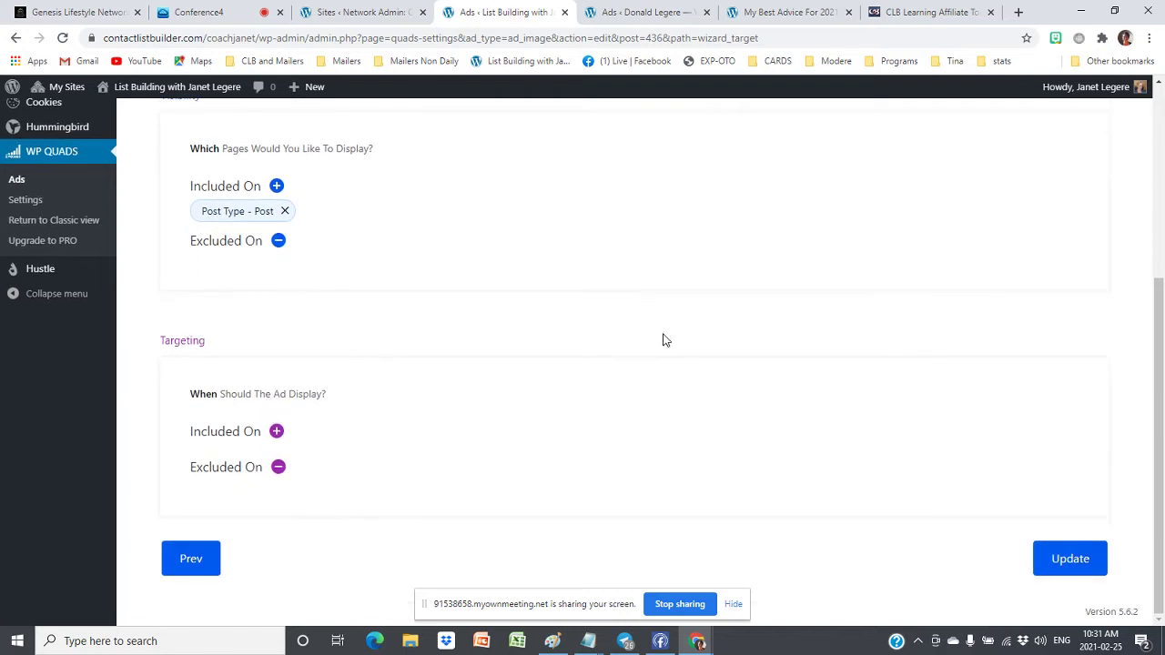
pyautogui.scroll(4, 1032, 522)
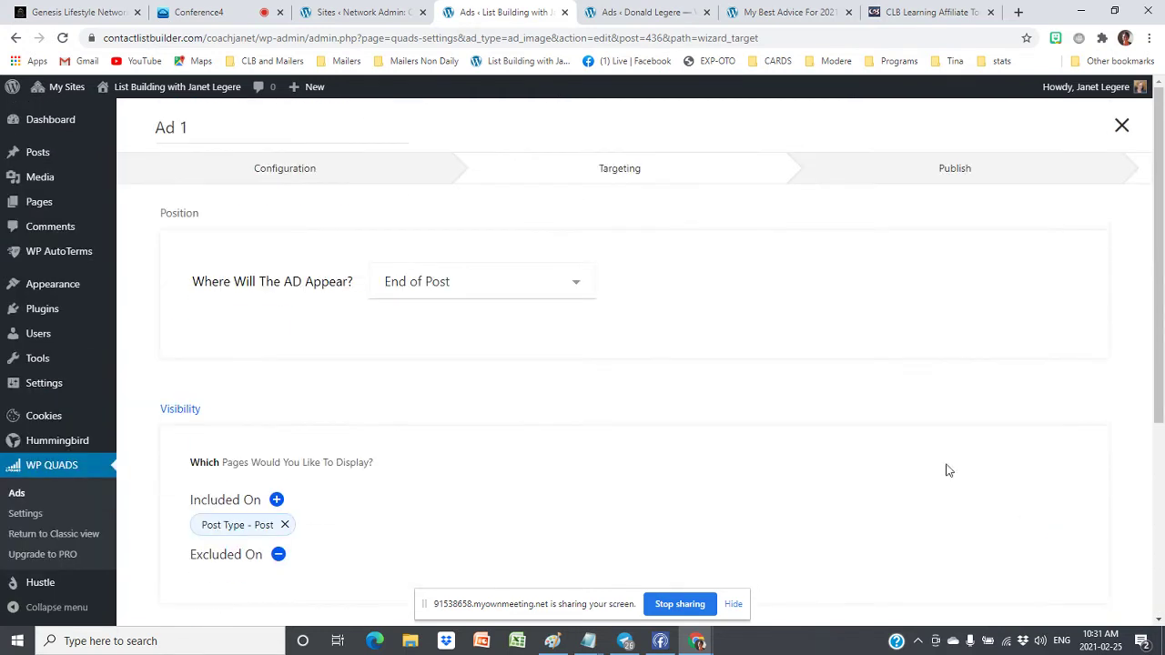
pyautogui.click(53, 465)
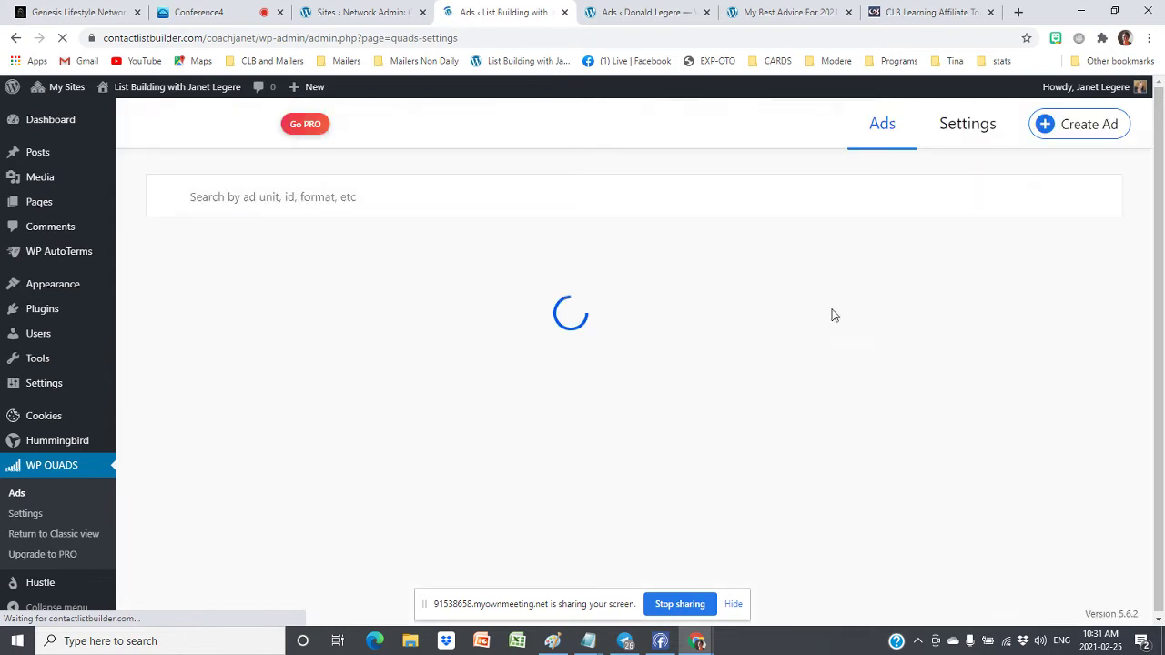
# Start a new Plain Text / HTML / JS custom code ad with an empty code box
pyautogui.click(1081, 128)
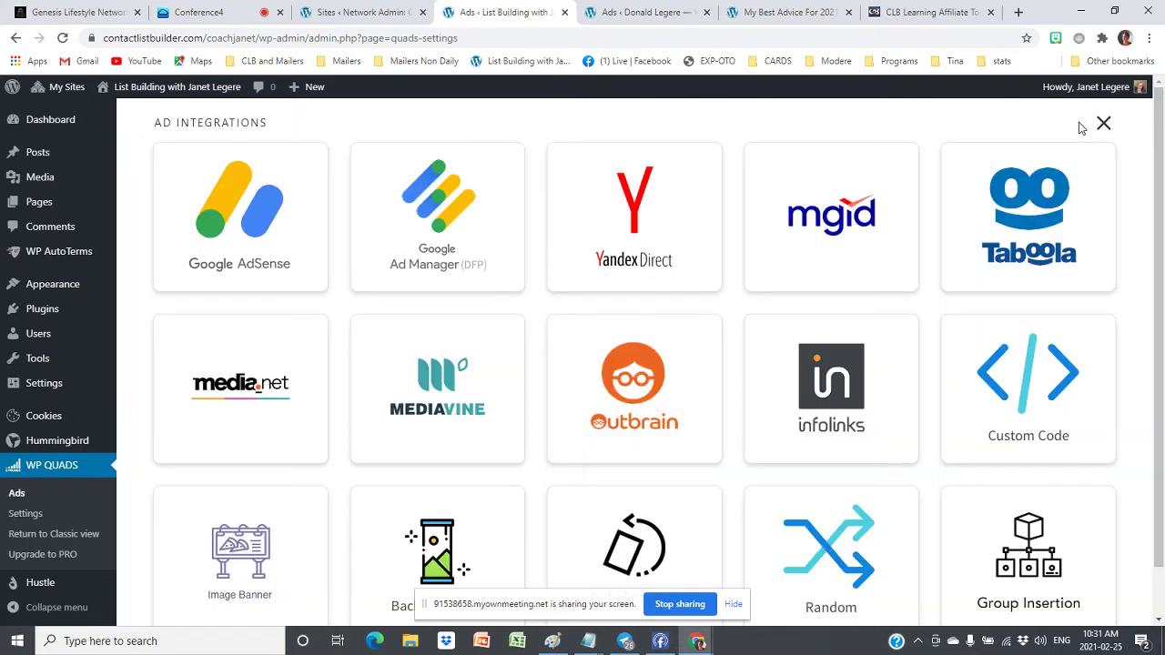
pyautogui.click(1031, 391)
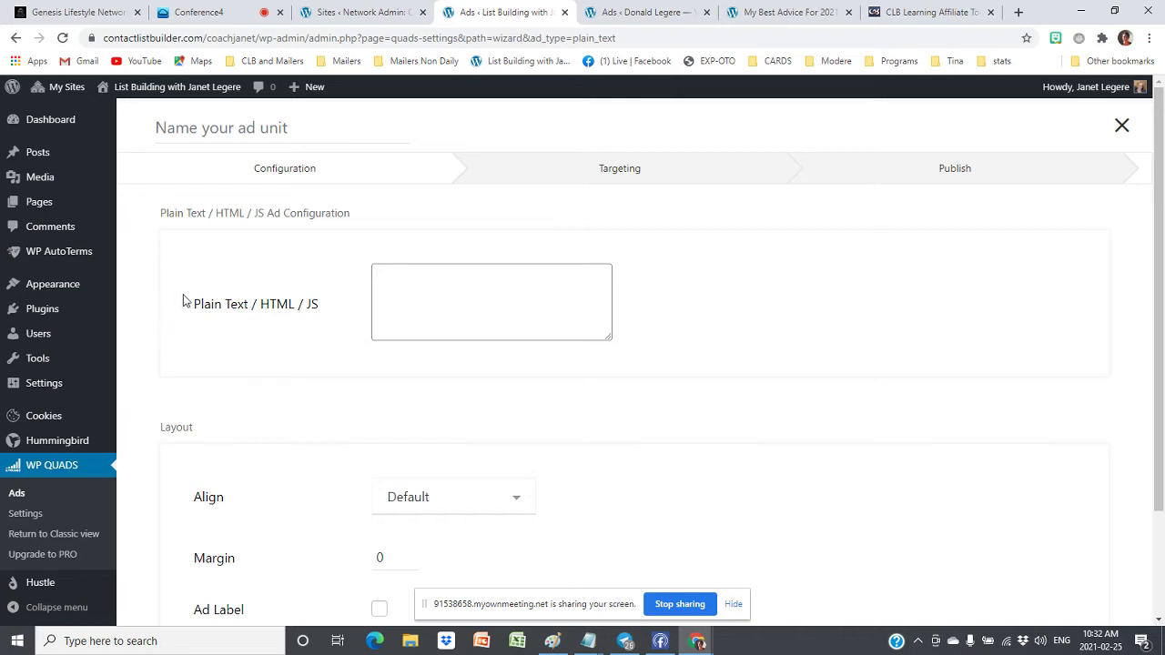
pyautogui.click(399, 278)
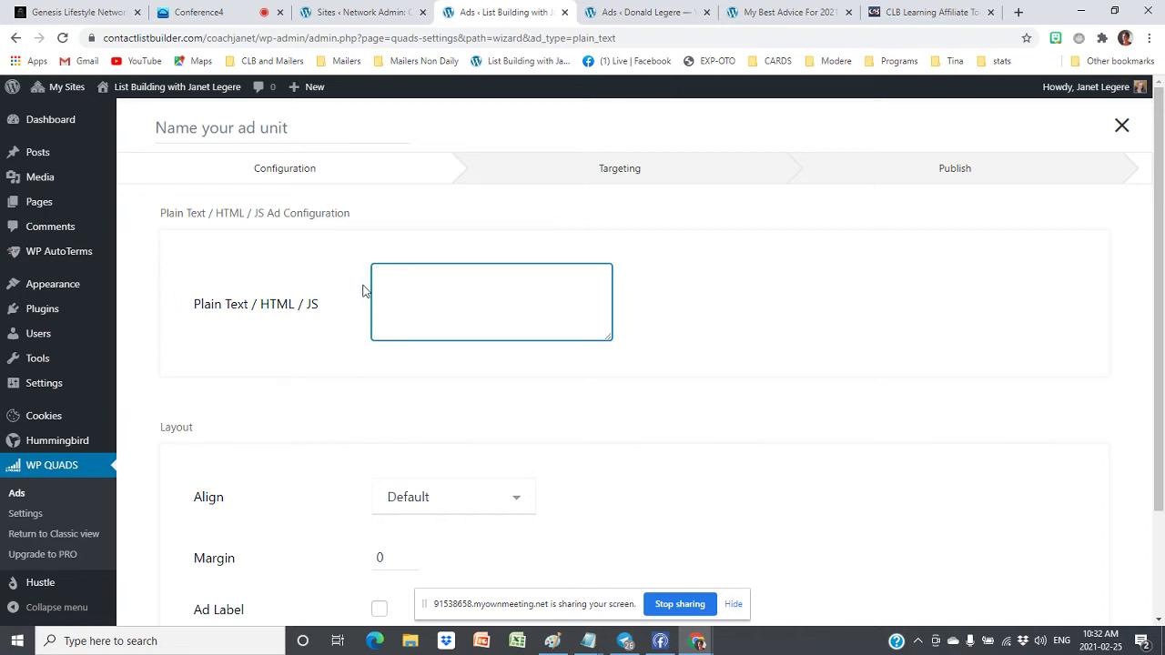
pyautogui.click(922, 15)
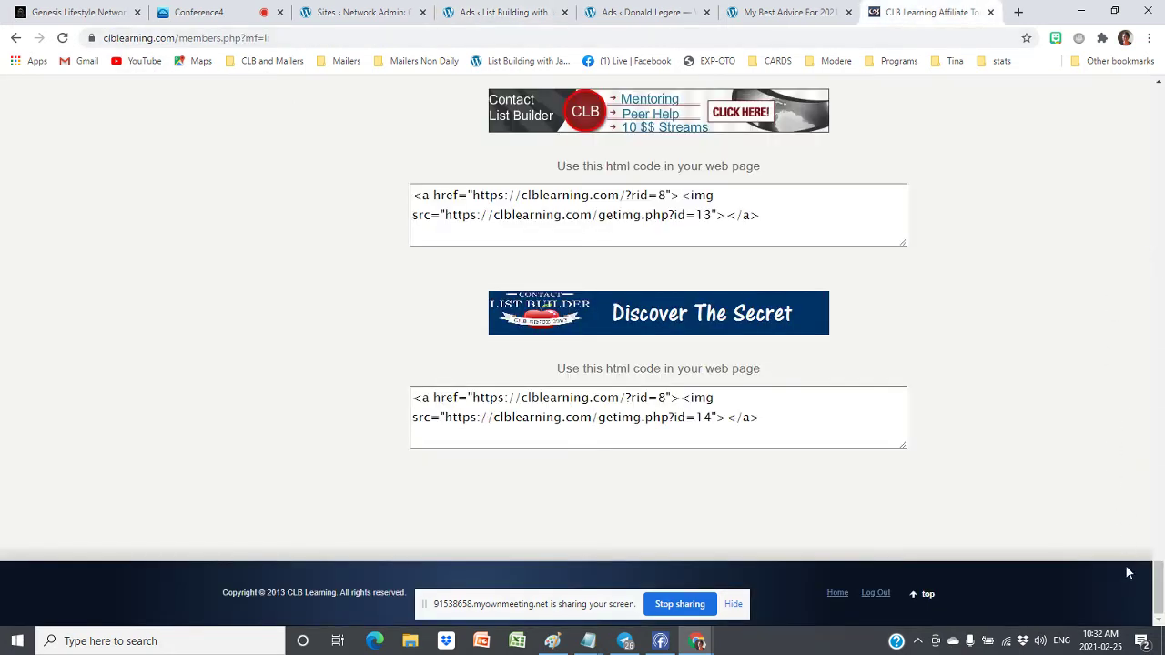
# Log back in to the CLB Learning members area and open the Affiliate Toolbox page
pyautogui.moveTo(1159, 583); pyautogui.dragTo(1158, 107)
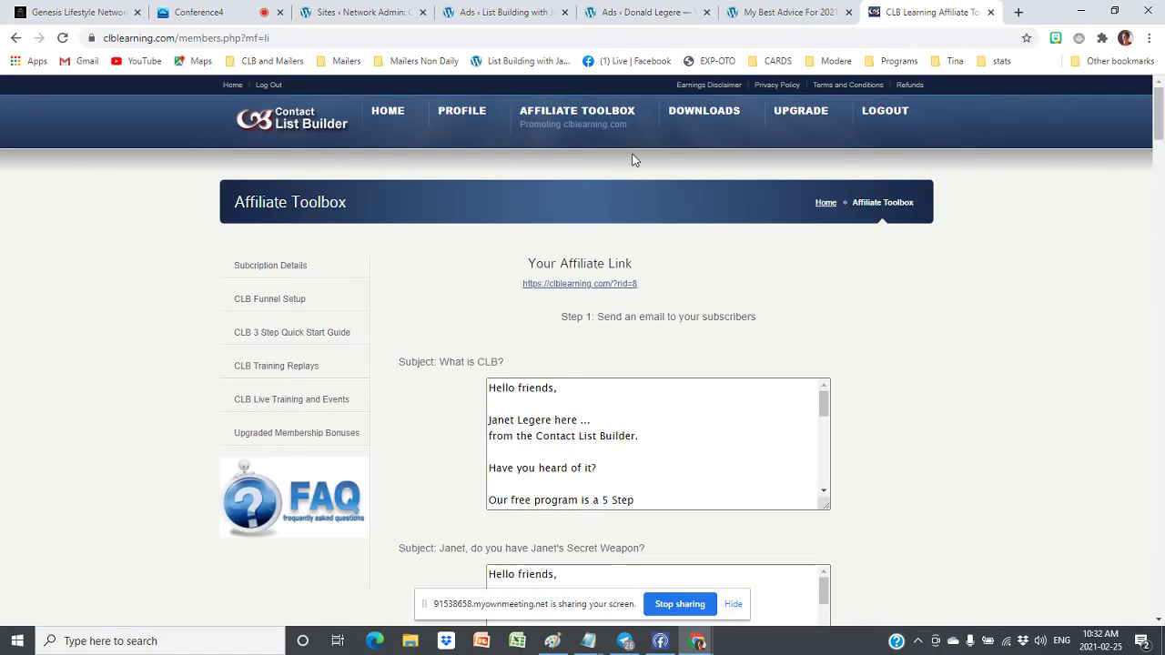
pyautogui.moveTo(577, 127)
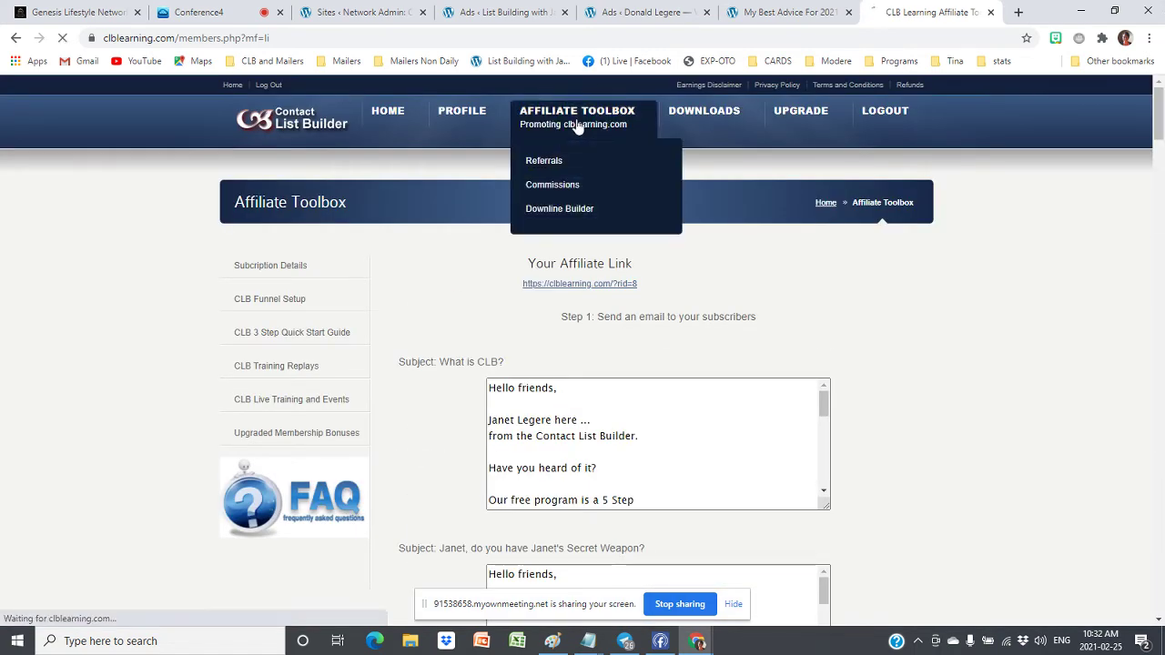
pyautogui.click(564, 284)
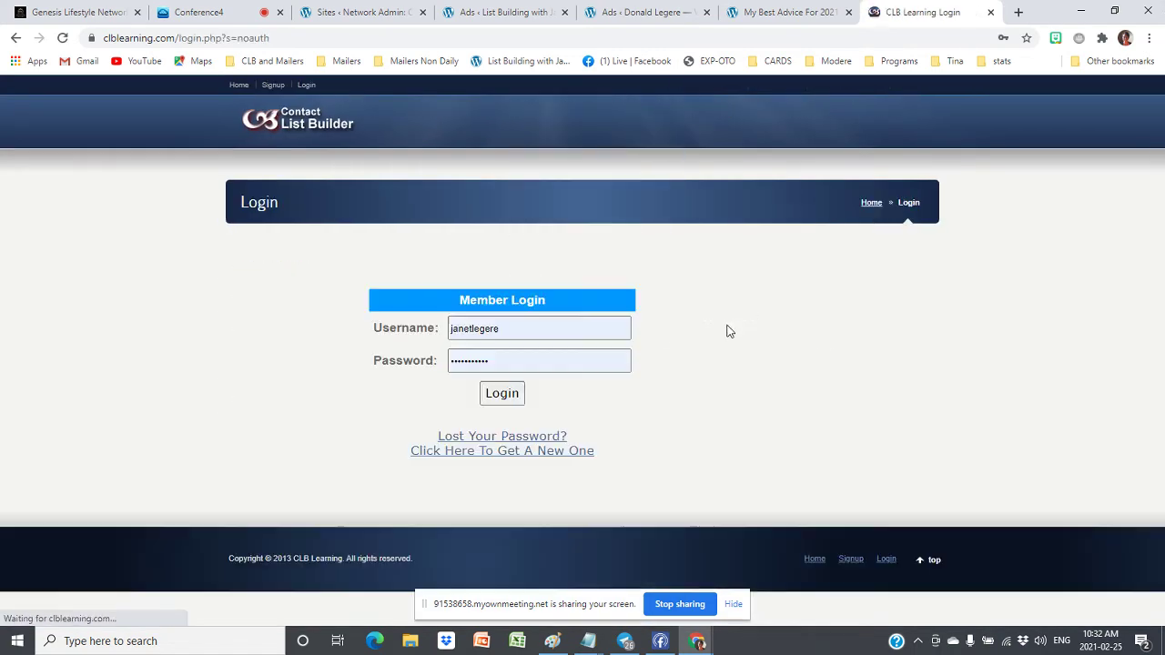
pyautogui.click(500, 393)
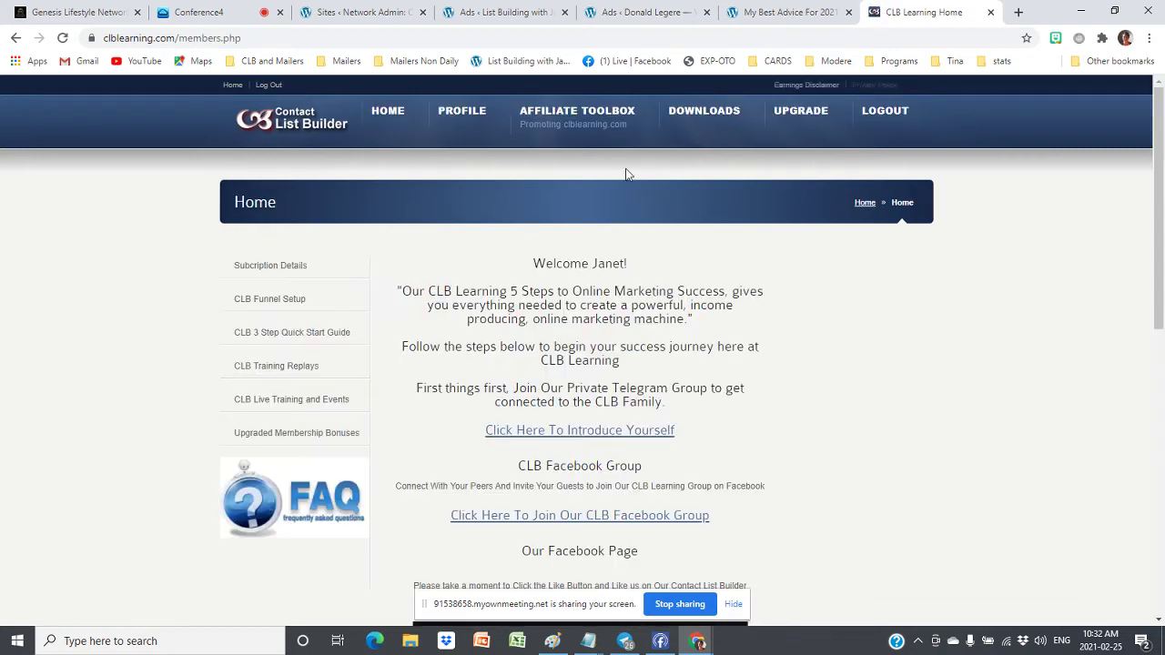
pyautogui.click(571, 118)
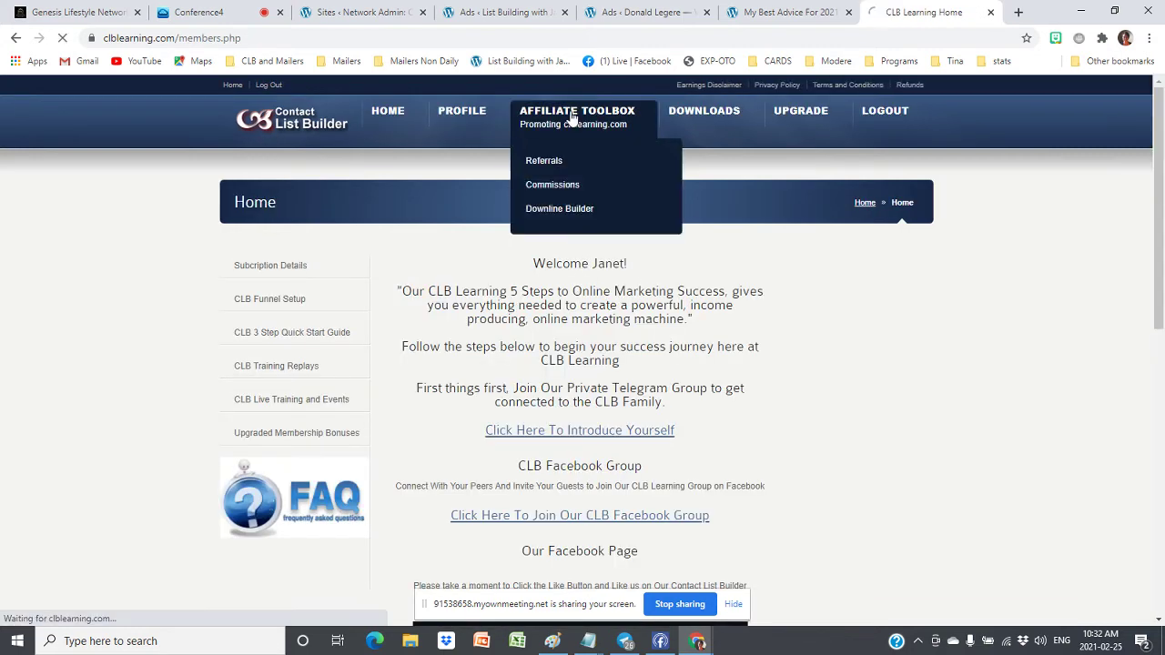
# Zoom the Affiliate Toolbox to 125% and open the affiliate link in a new tab
pyautogui.moveTo(639, 285); pyautogui.dragTo(522, 285)
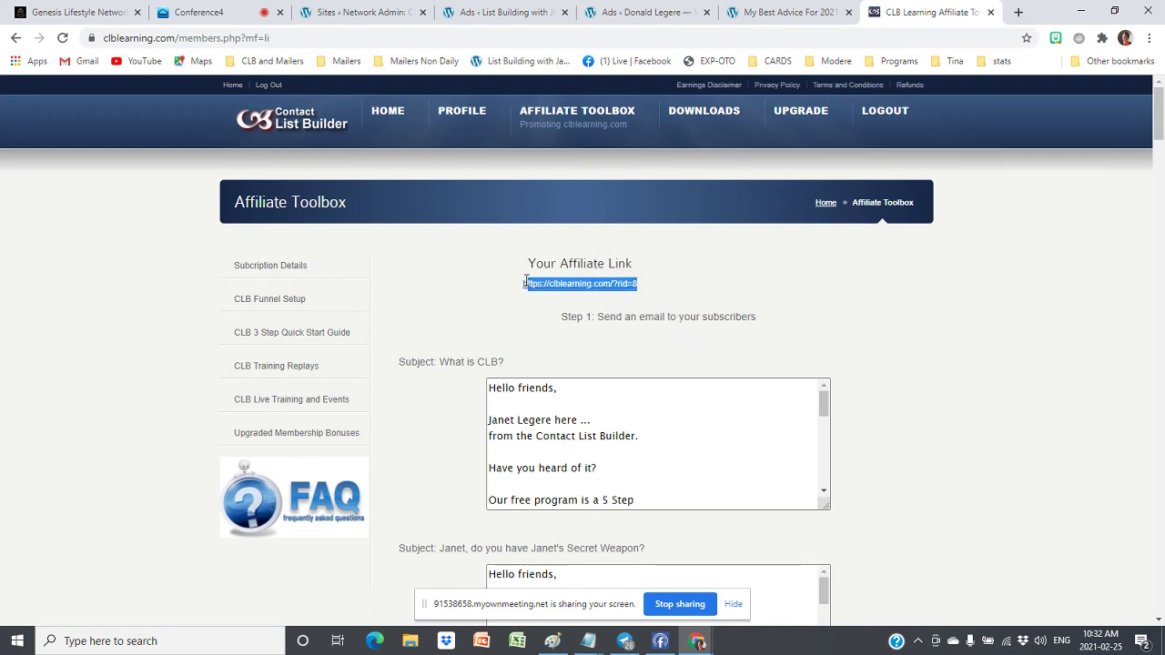
pyautogui.click(656, 292)
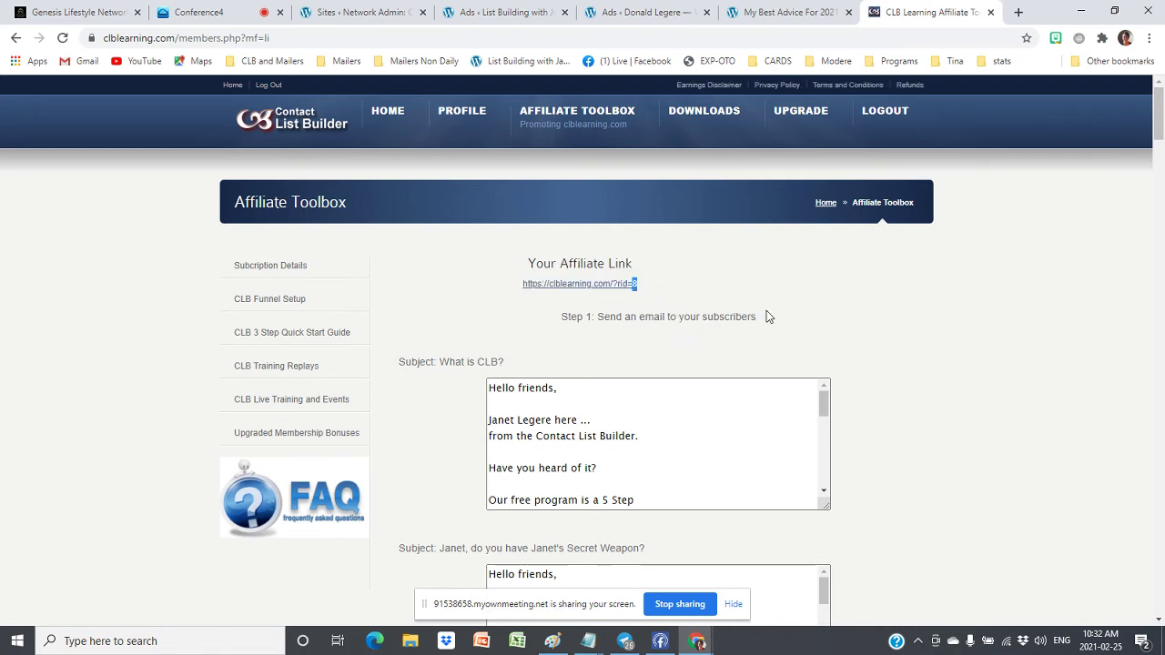
pyautogui.hotkey('ctrl', '+')
pyautogui.hotkey('ctrl', '+')
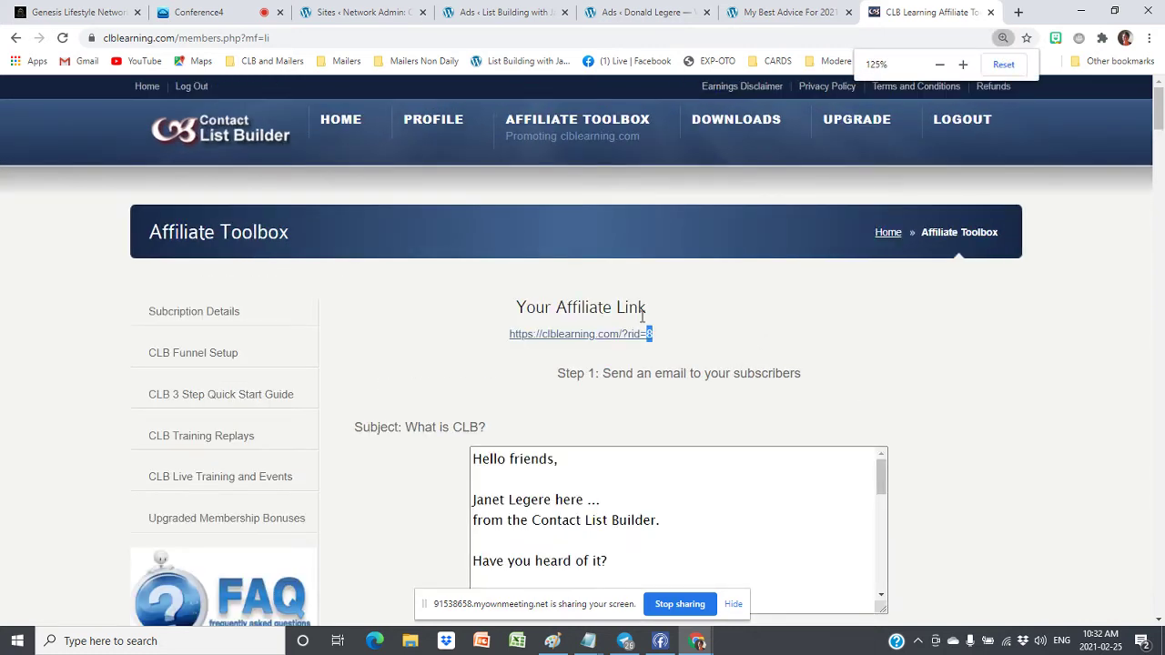
pyautogui.click(649, 334)
pyautogui.click(785, 10)
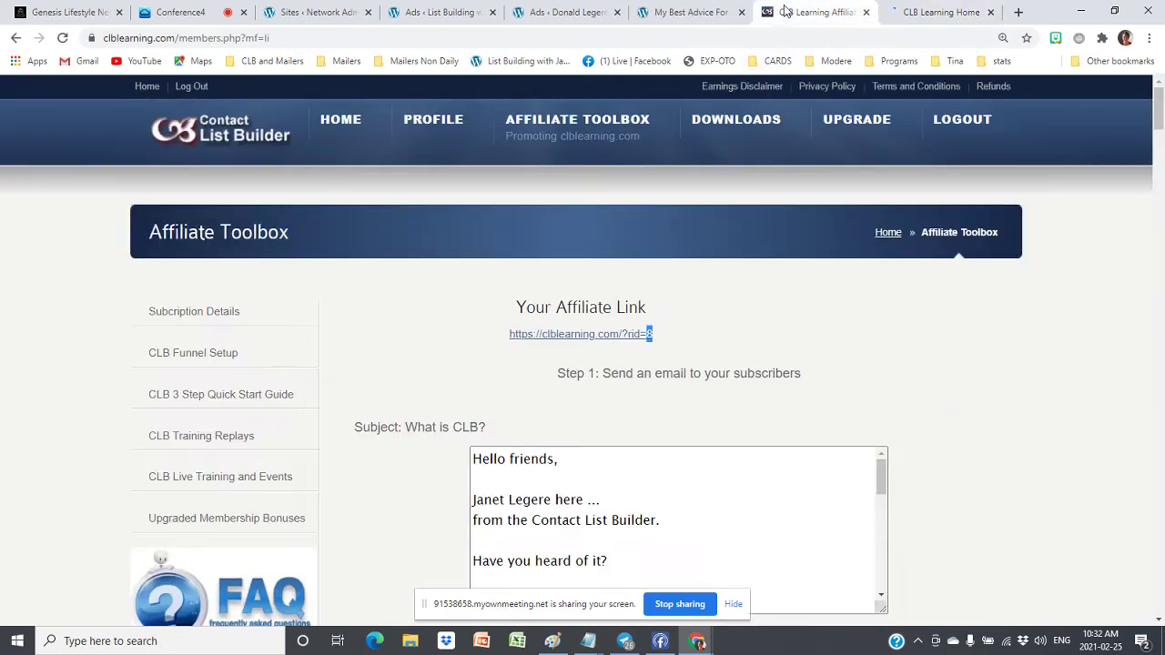
# Copy the Discover The Secret banner code (id=14) and return to the WordPress ad form
pyautogui.scroll(-3, 1074, 218)
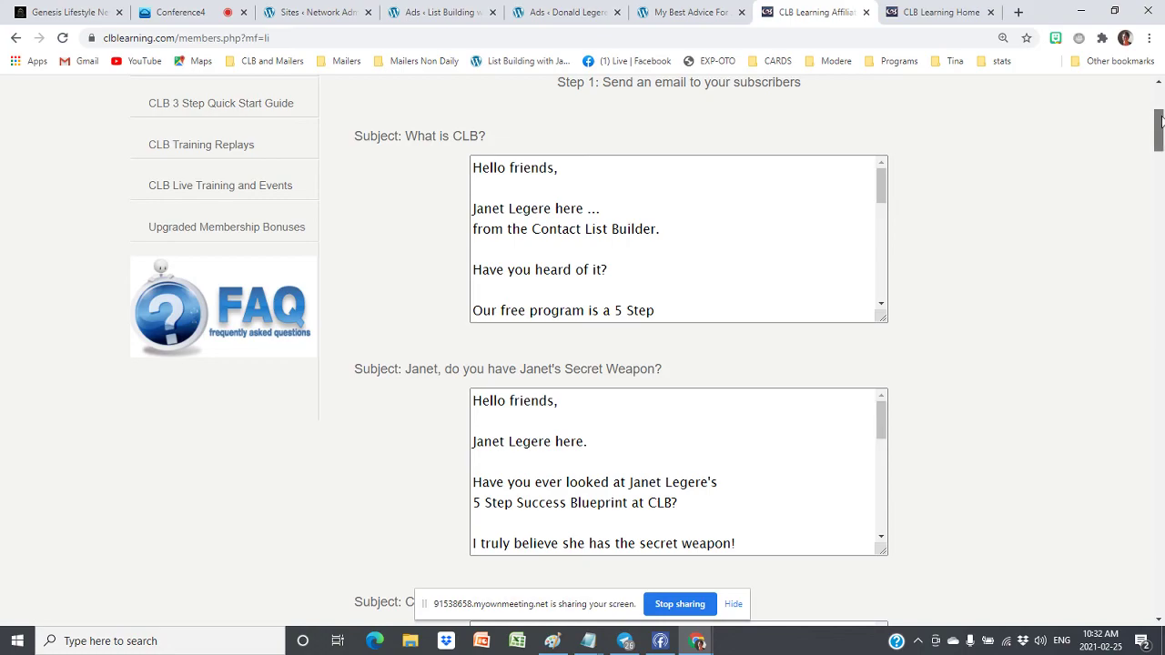
pyautogui.moveTo(1162, 121); pyautogui.dragTo(1144, 580)
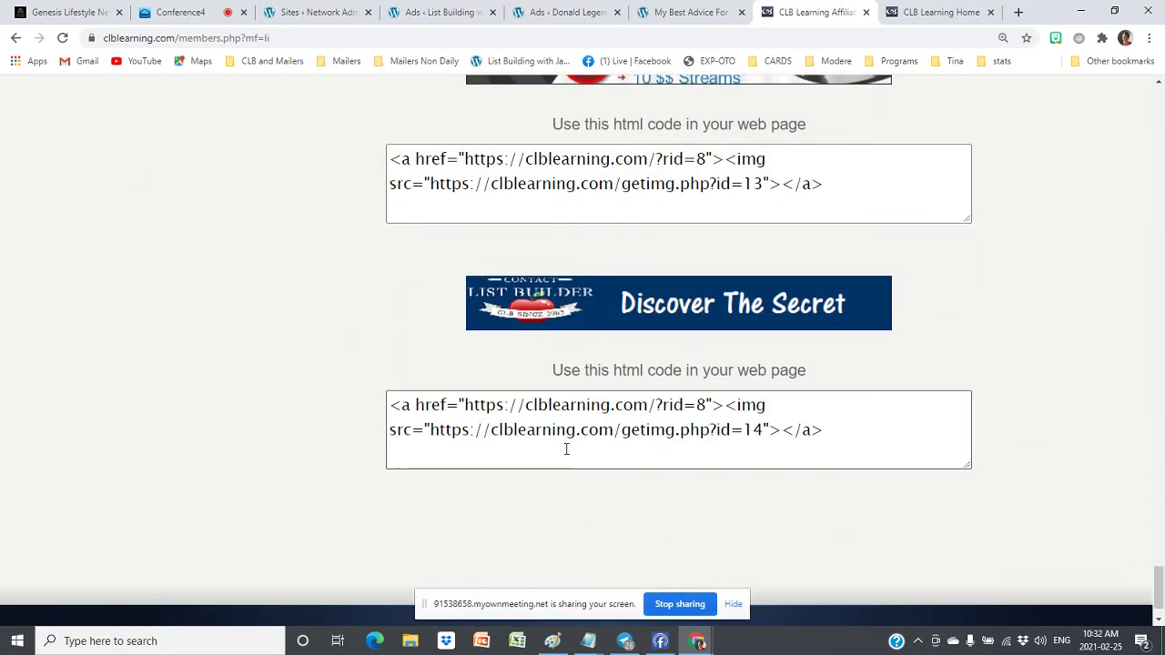
pyautogui.click(571, 434)
pyautogui.hotkey('ctrl', 'a')
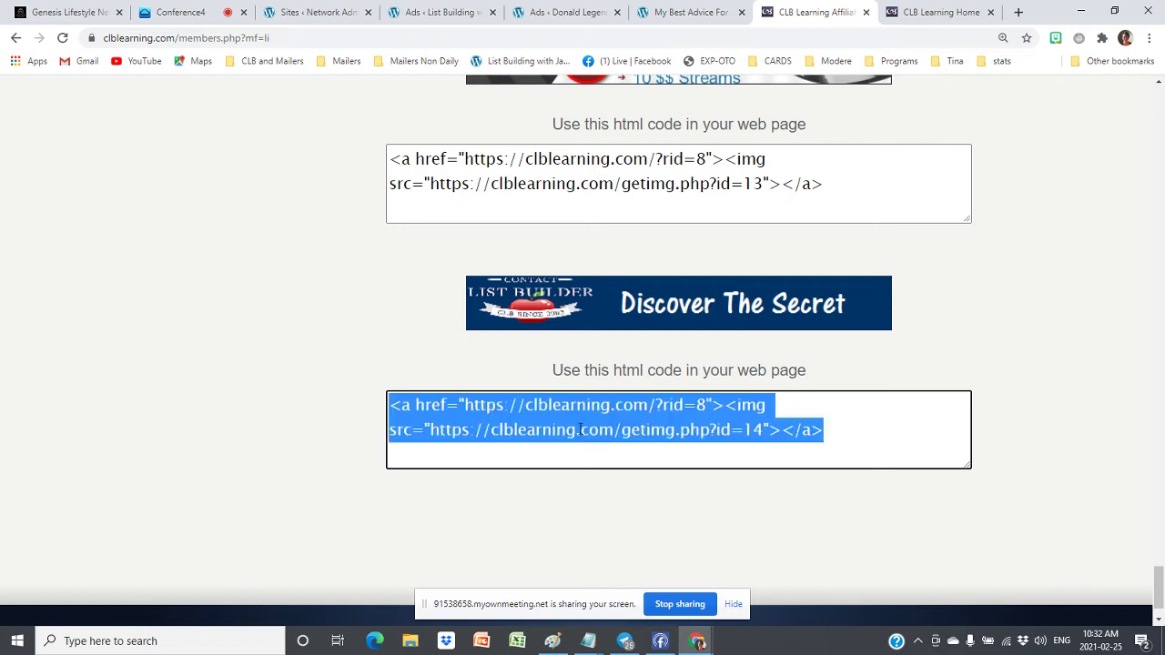
pyautogui.rightClick(669, 420)
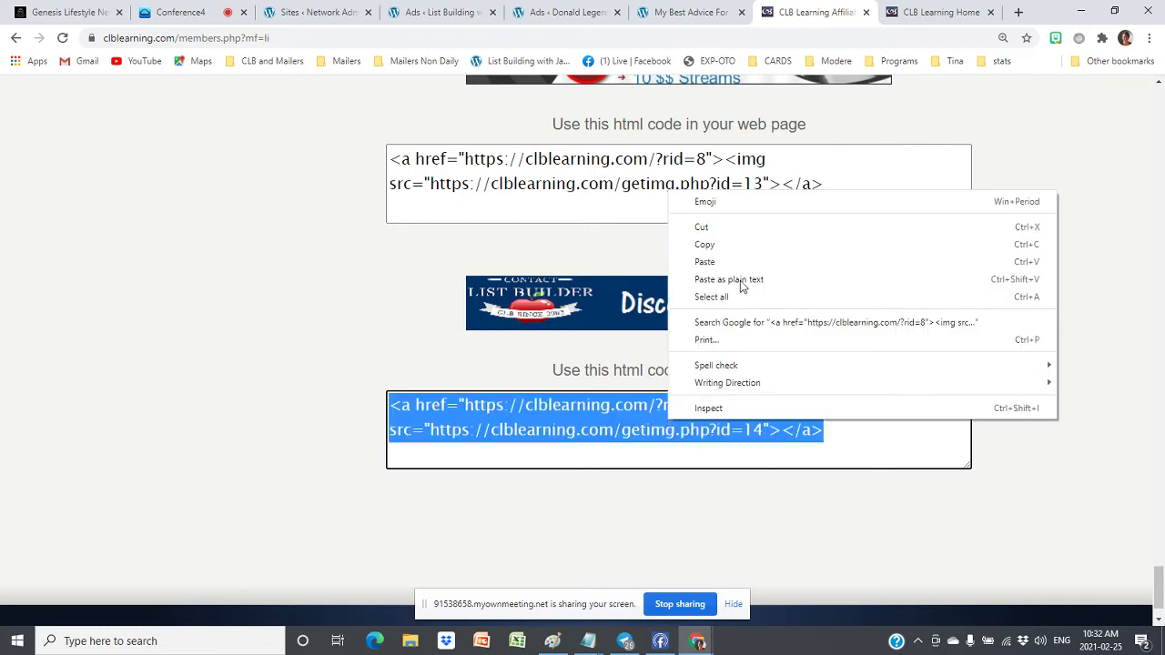
pyautogui.click(712, 250)
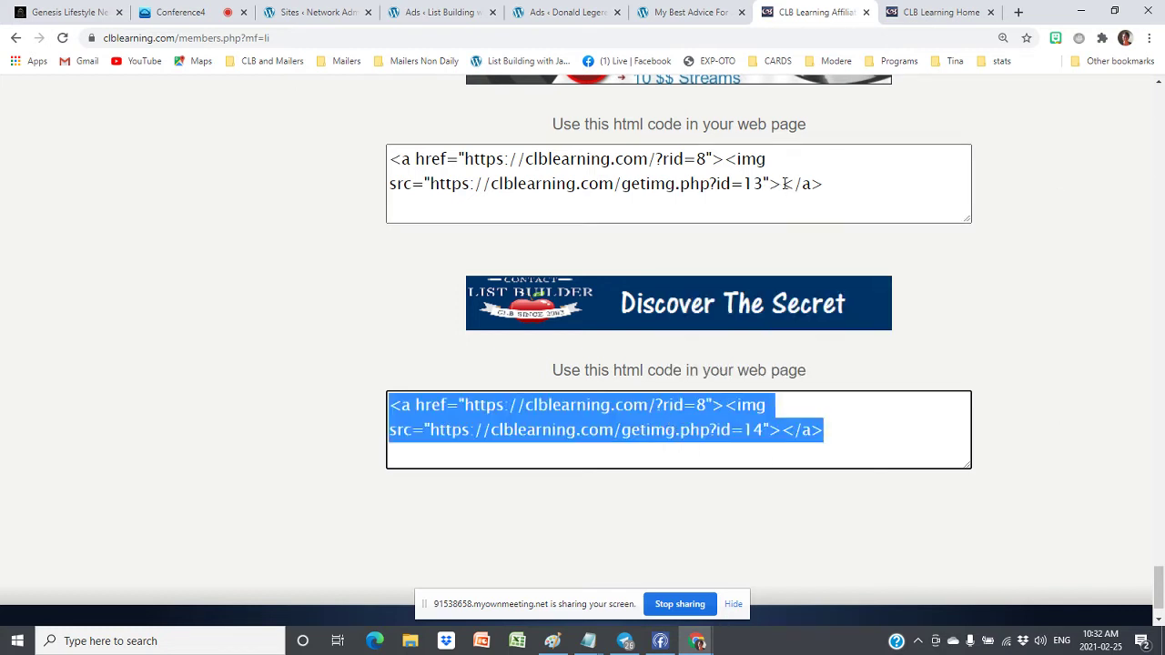
pyautogui.click(462, 16)
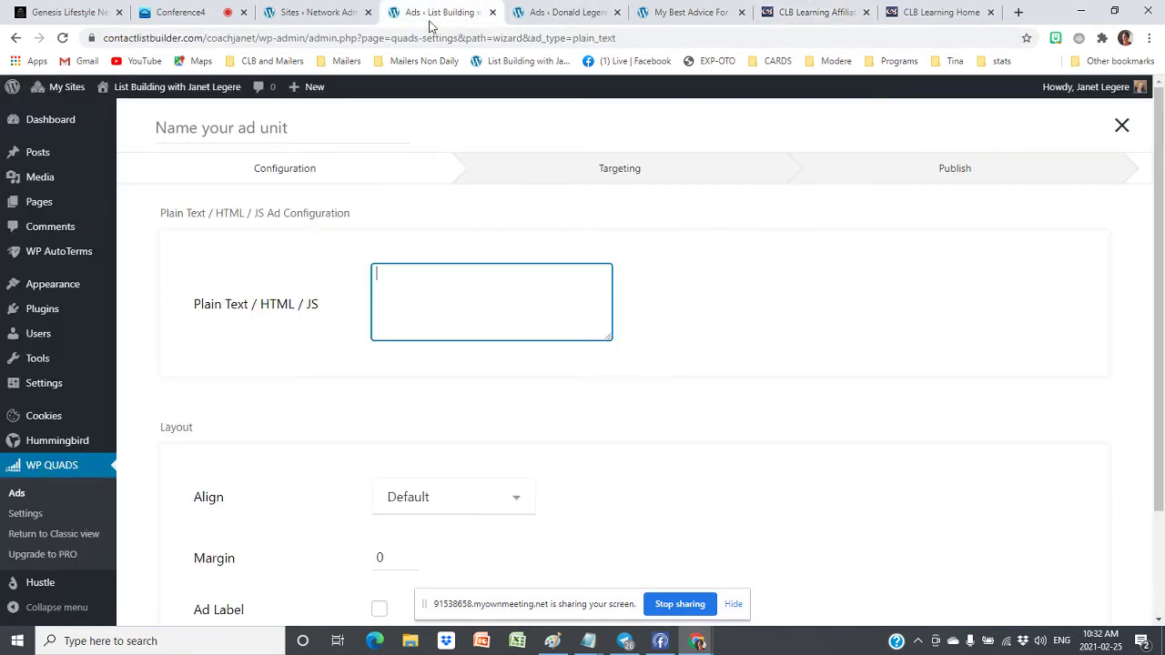
# Paste the banner code, align the ad to Center, and set its margin to 10
pyautogui.hotkey('ctrl', 'v')
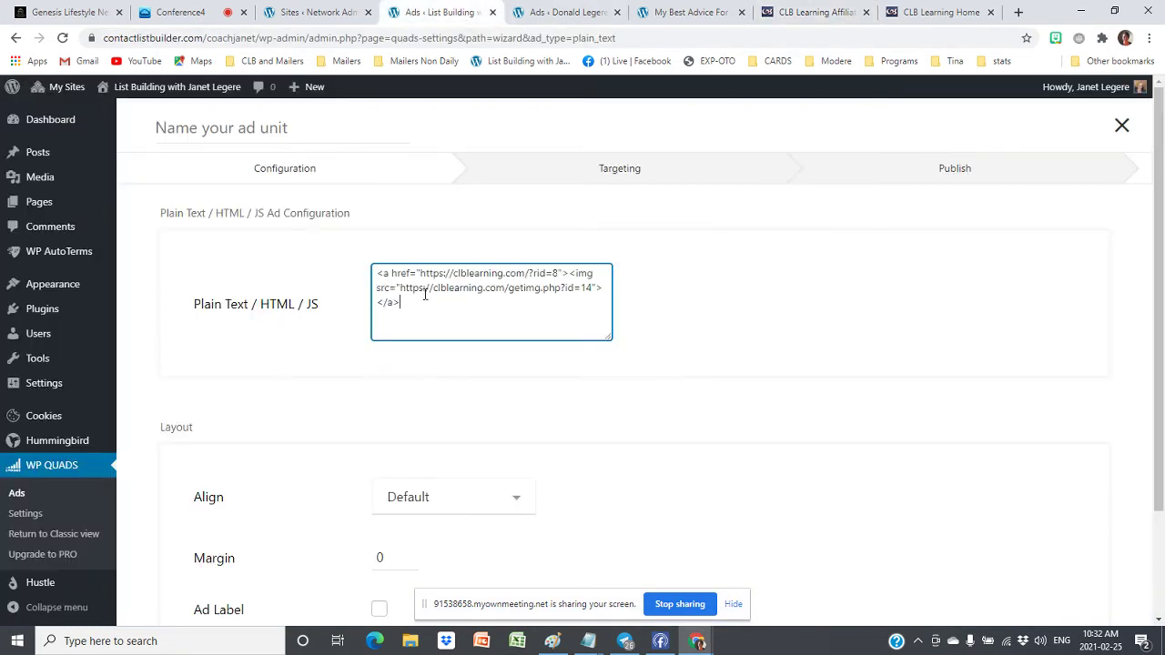
pyautogui.scroll(-1, 591, 383)
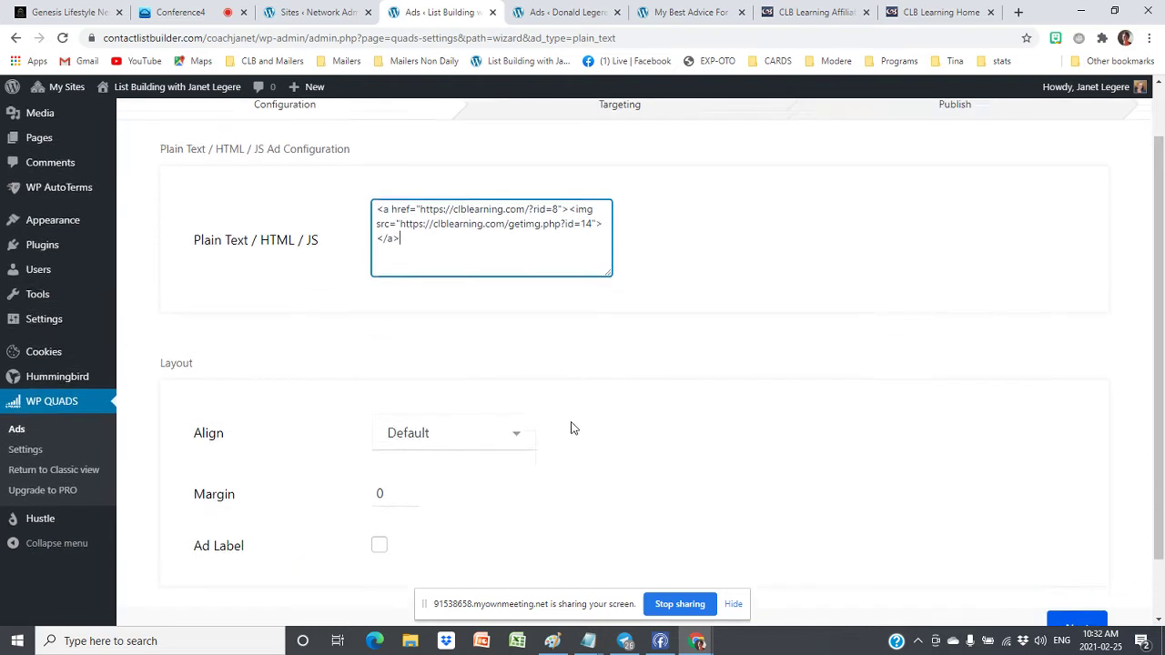
pyautogui.click(403, 424)
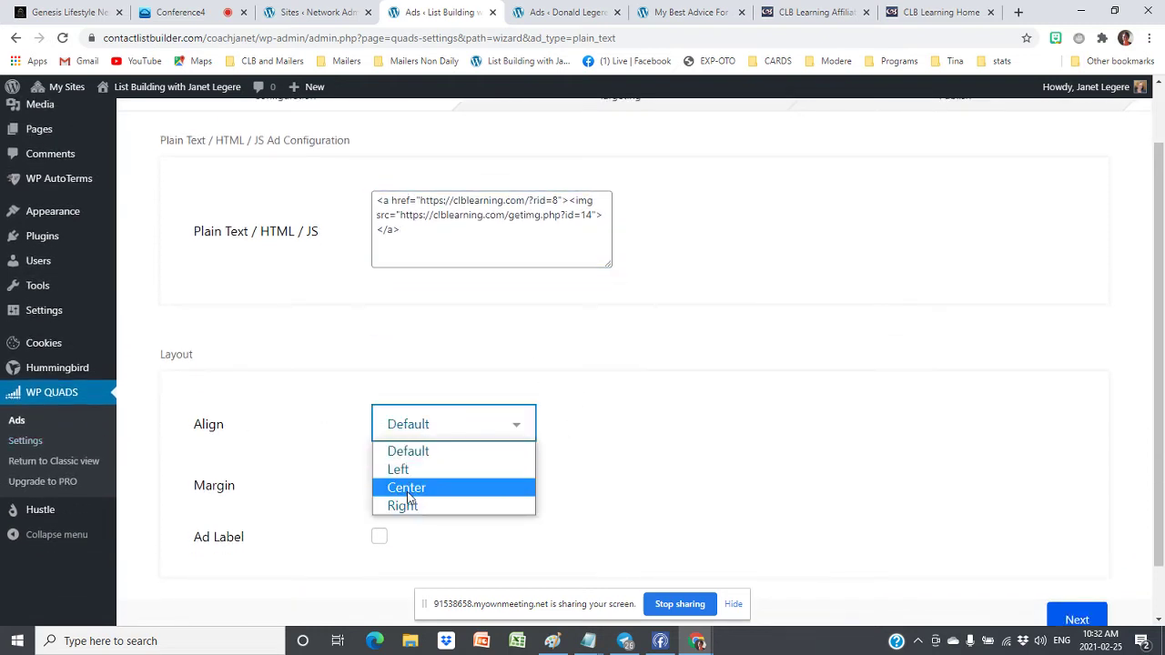
pyautogui.click(406, 492)
pyautogui.scroll(-1, 580, 467)
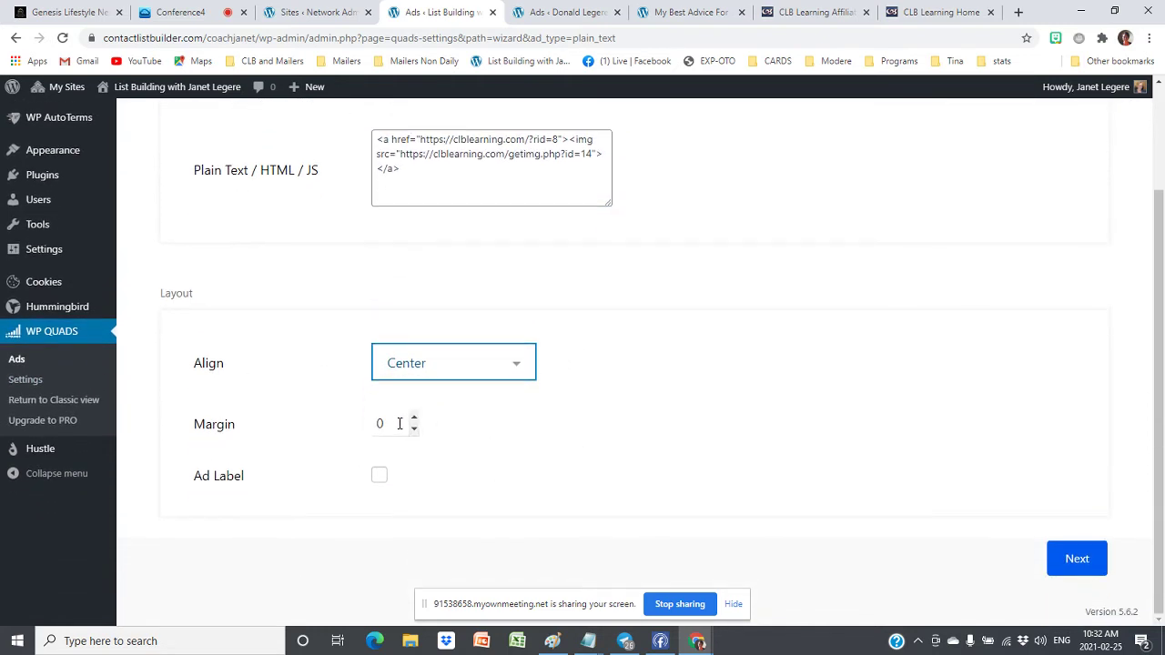
pyautogui.click(414, 419)
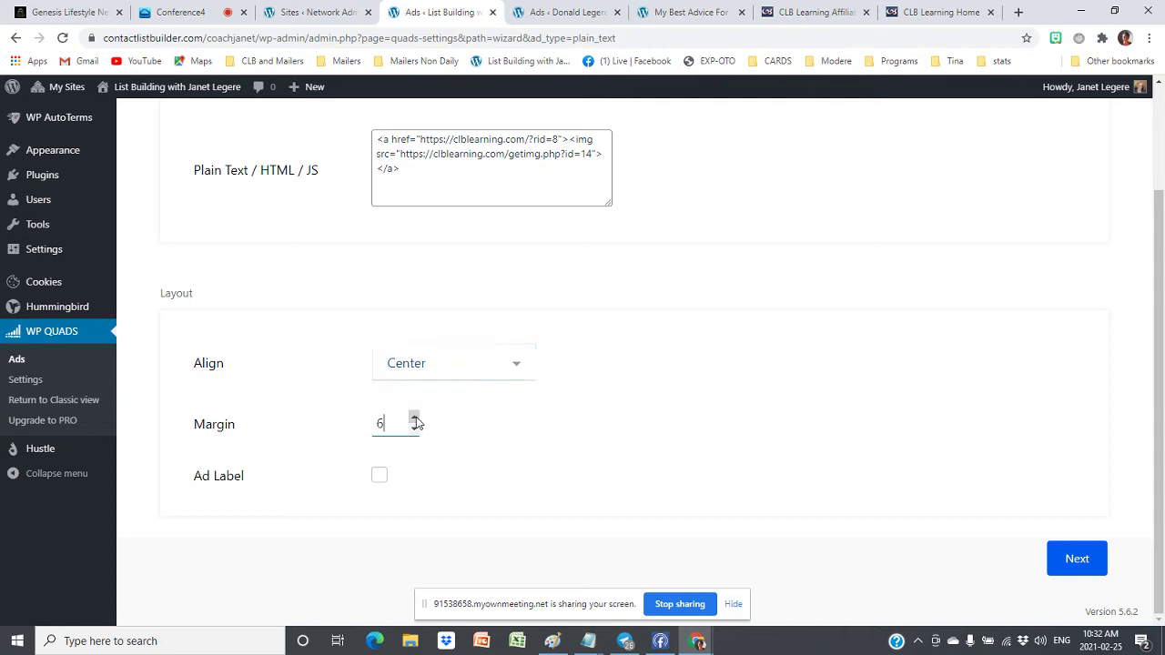
pyautogui.click(414, 419)
pyautogui.click(414, 419)
pyautogui.click(414, 418)
# Enable an ad label reading 'Visit Our Sponsor', placed below the ad
pyautogui.click(380, 480)
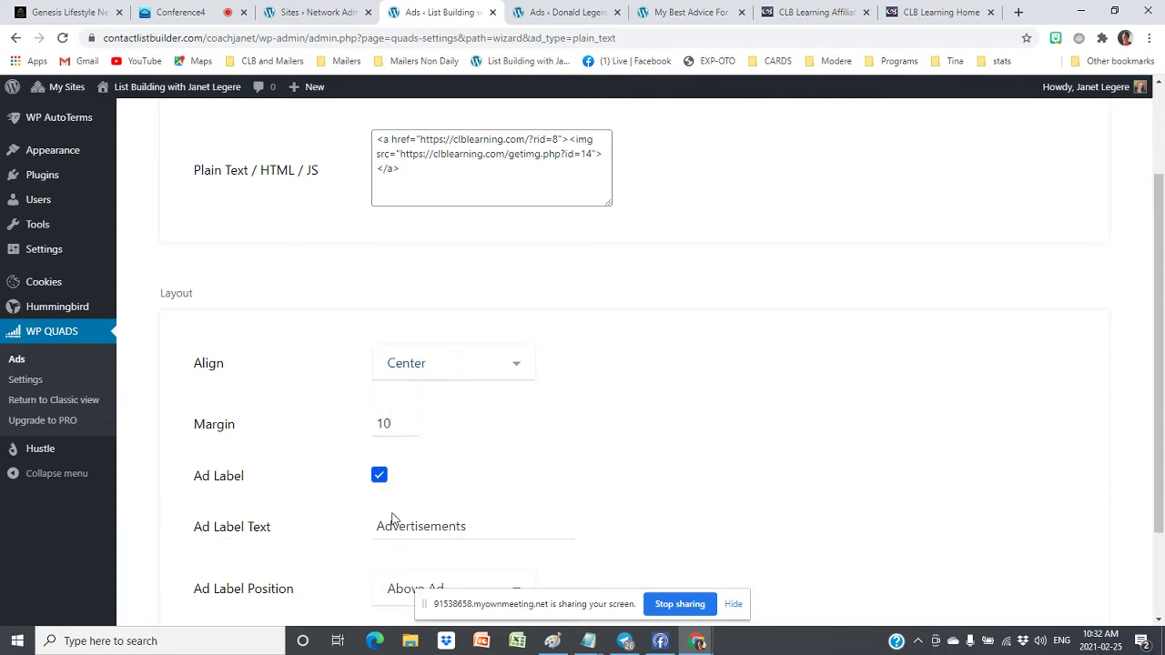
pyautogui.click(483, 527)
pyautogui.press('BackSpace')
pyautogui.press('BackSpace')
pyautogui.press('BackSpace')
pyautogui.press('BackSpace')
pyautogui.press('BackSpace')
pyautogui.press('BackSpace')
pyautogui.press('BackSpace')
pyautogui.press('BackSpace')
pyautogui.press('BackSpace')
pyautogui.press('BackSpace')
pyautogui.press('BackSpace')
pyautogui.press('BackSpace')
pyautogui.press('BackSpace')
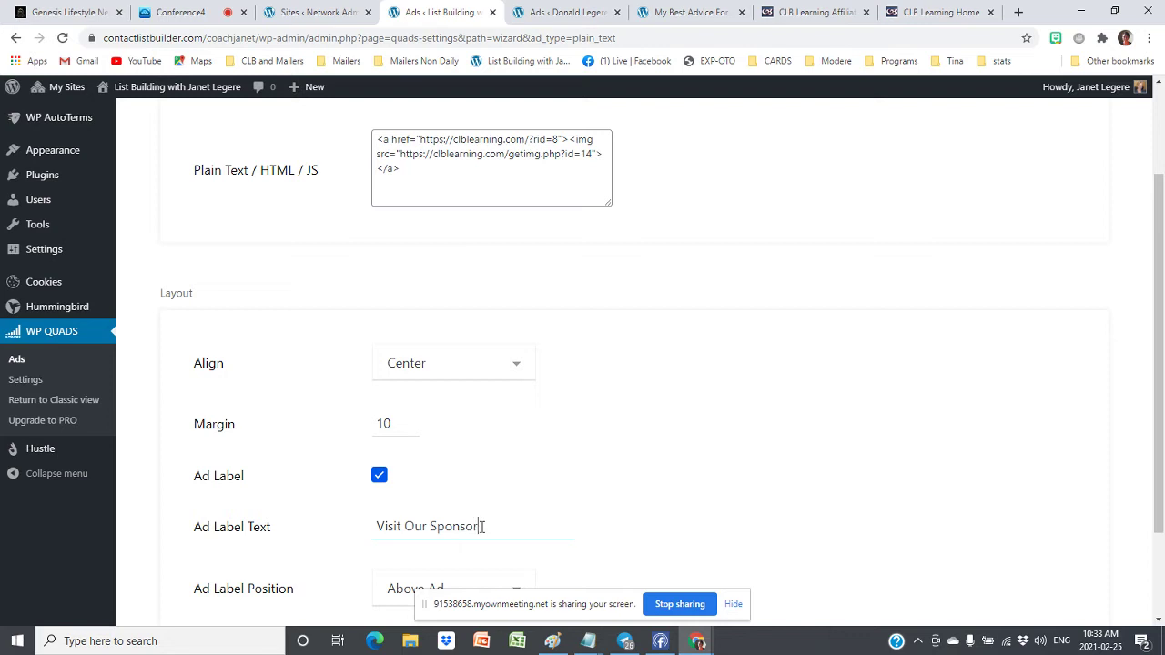
pyautogui.scroll(-2, 783, 403)
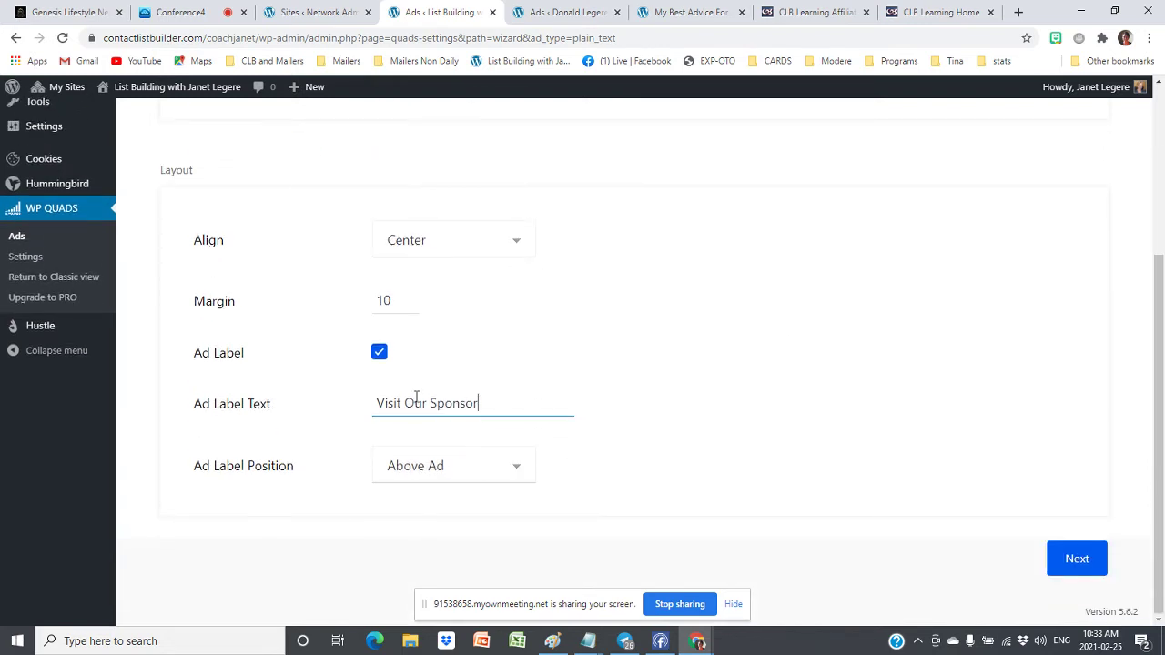
pyautogui.scroll(3, 682, 351)
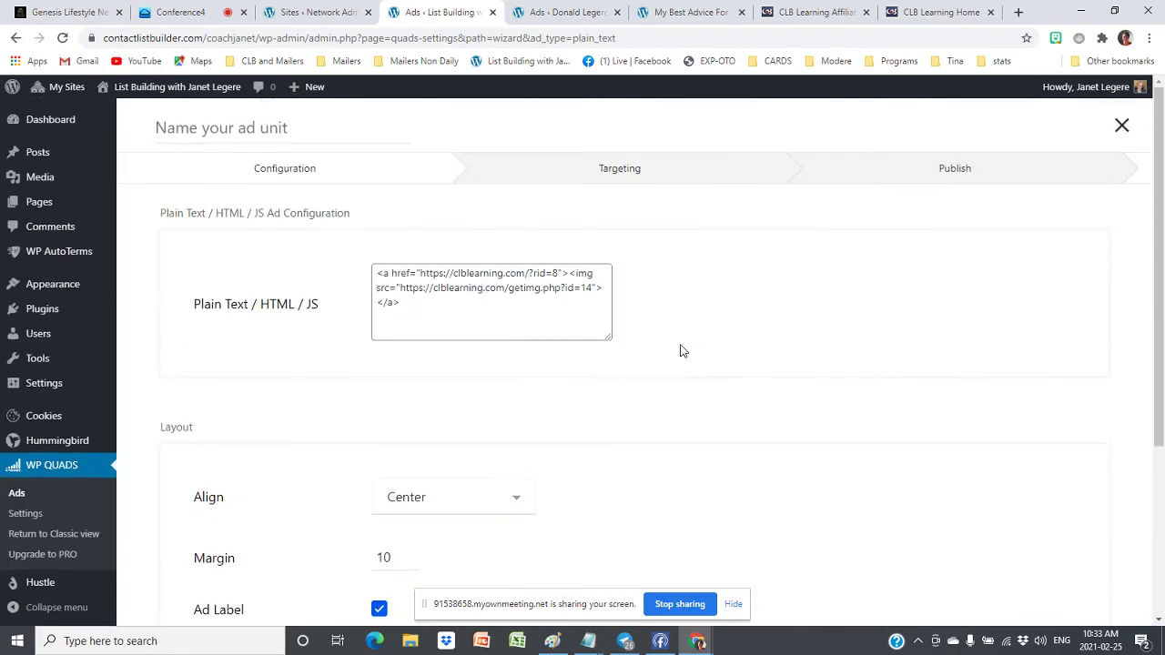
pyautogui.scroll(-1, 682, 350)
pyautogui.scroll(-3, 682, 351)
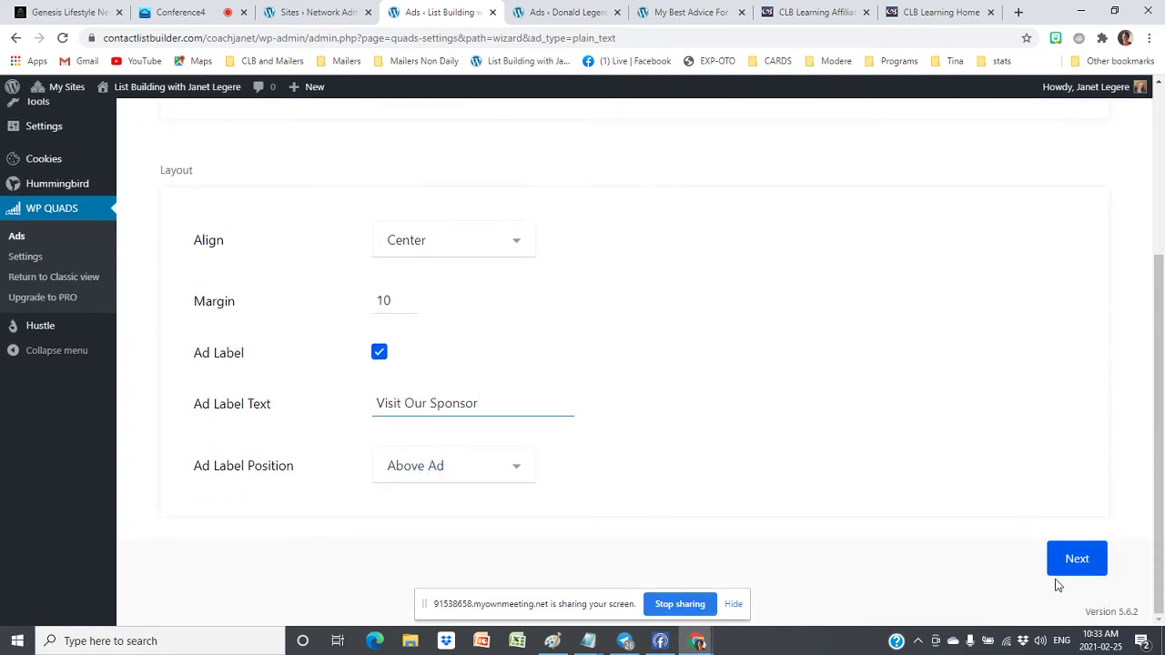
pyautogui.click(455, 466)
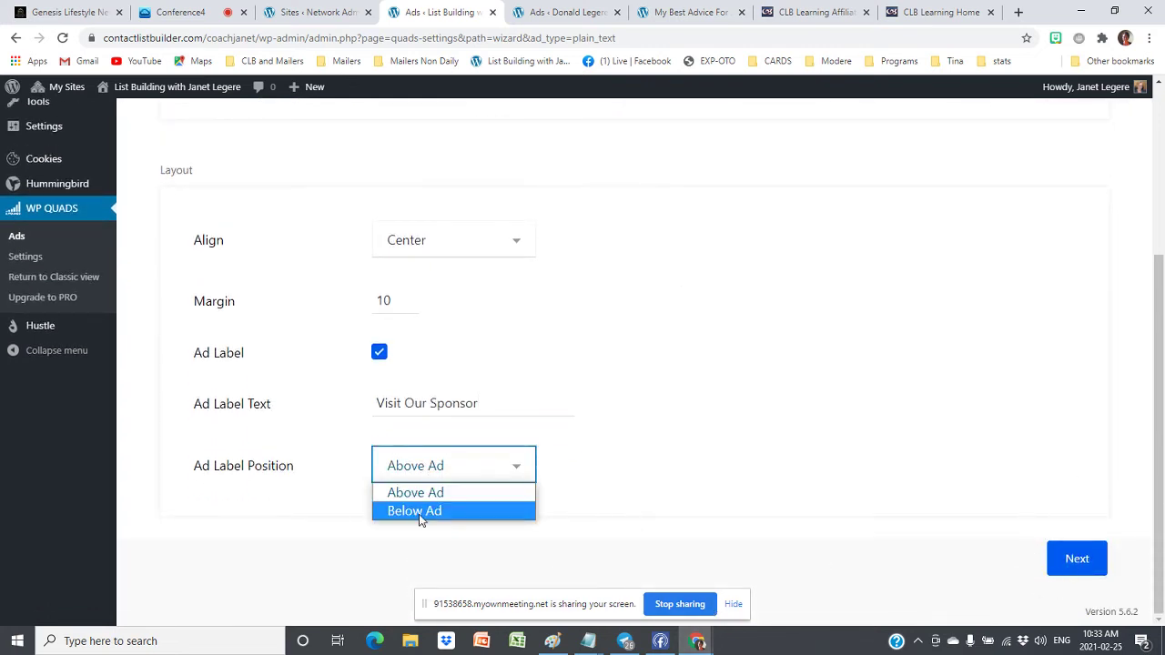
pyautogui.click(420, 513)
pyautogui.click(1078, 559)
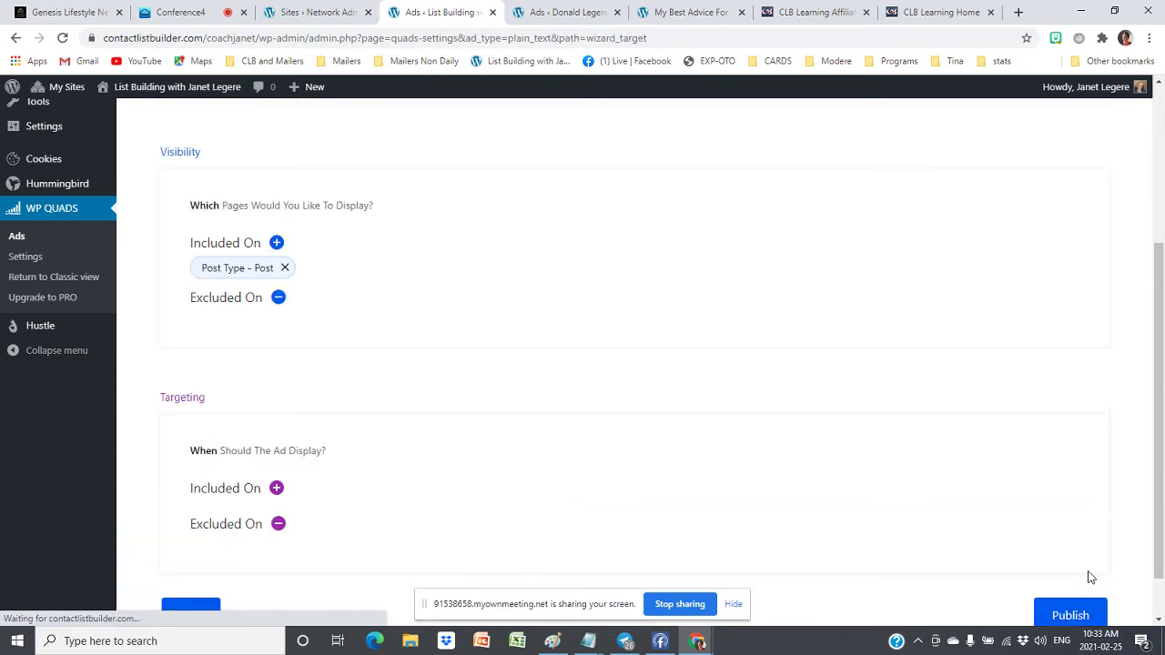
# Discard the extra targeting rule and publish Ad 5 at Beginning of Post for Post Type - Post
pyautogui.scroll(3, 690, 348)
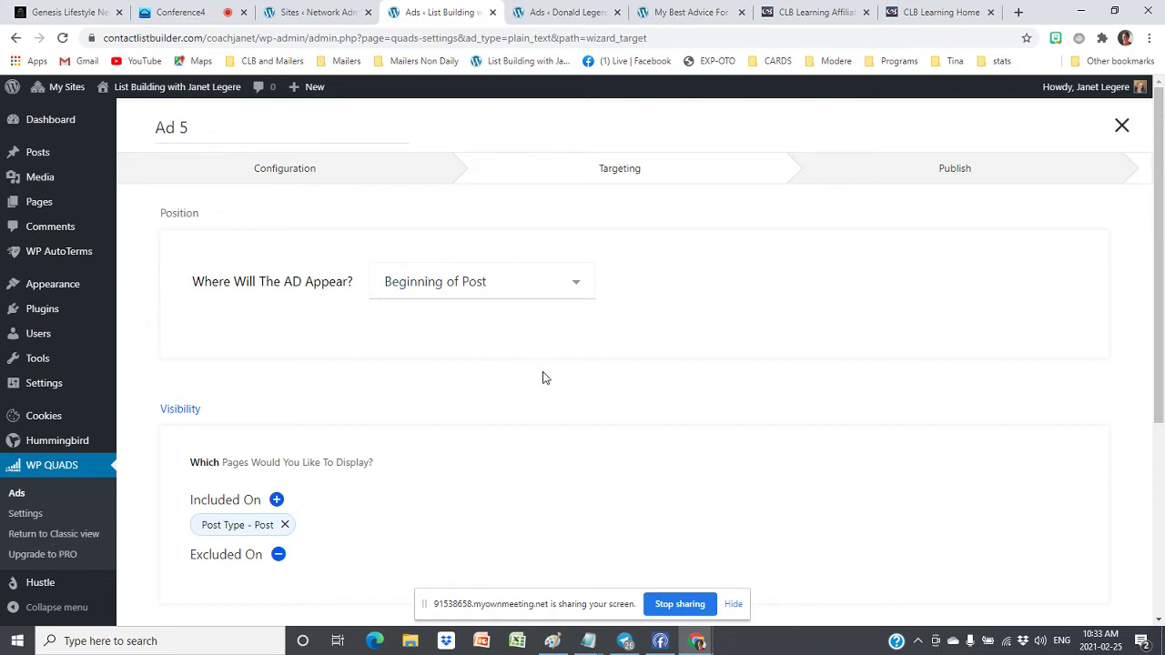
pyautogui.scroll(-1, 549, 376)
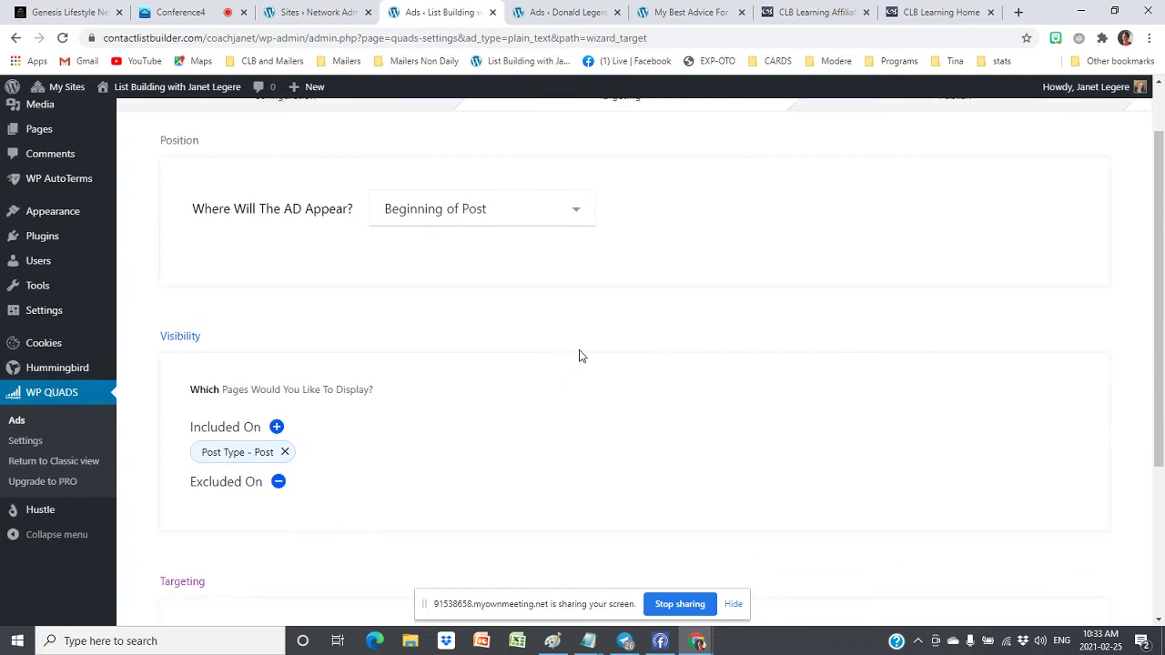
pyautogui.scroll(-2, 583, 356)
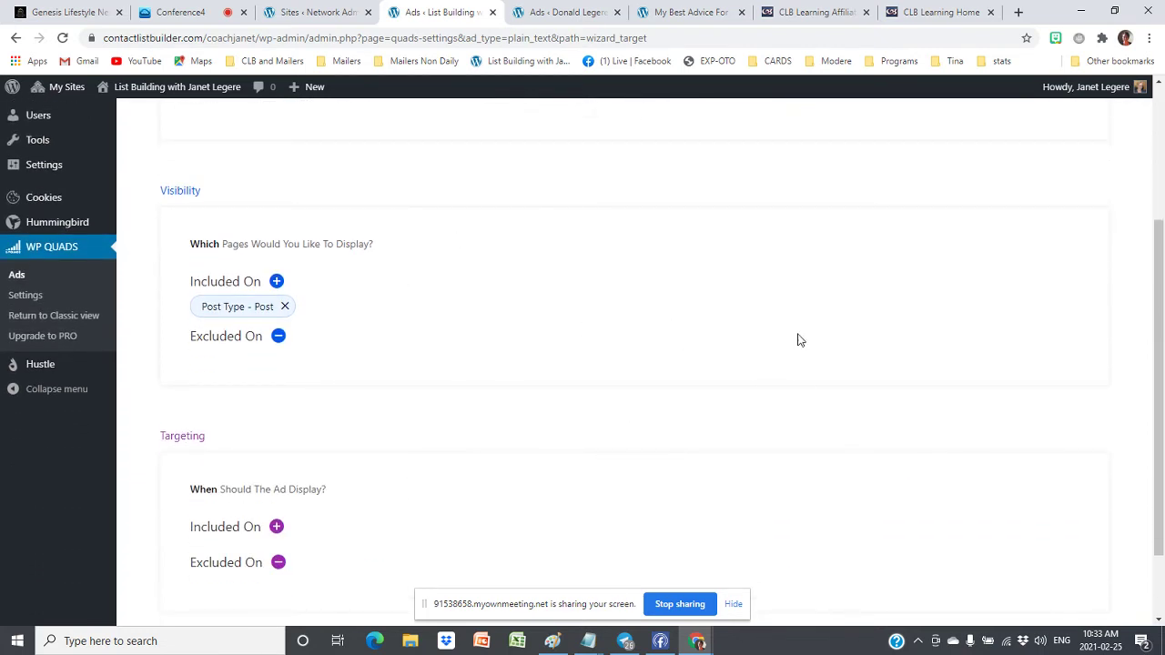
pyautogui.scroll(-1, 797, 340)
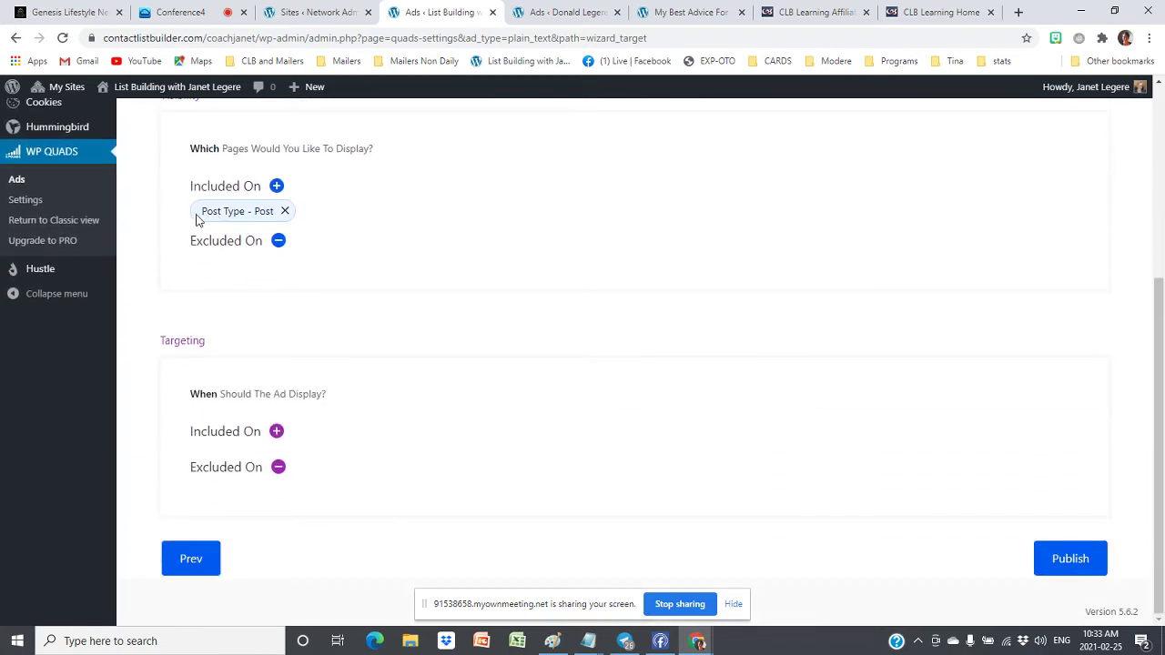
pyautogui.click(276, 187)
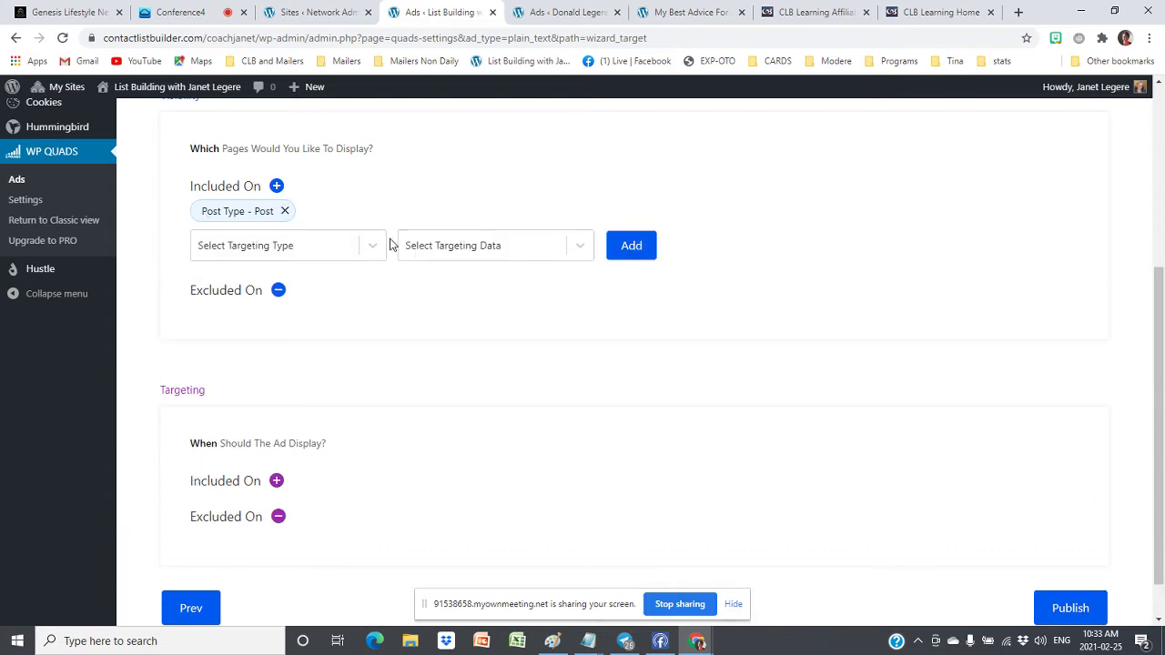
pyautogui.click(299, 246)
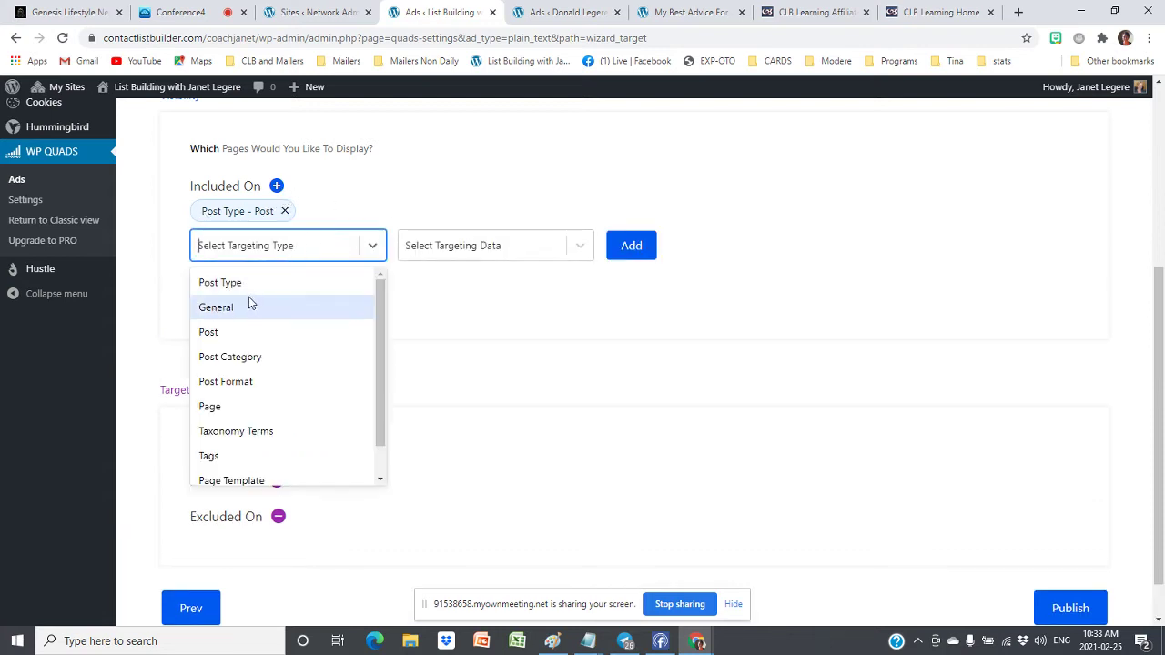
pyautogui.click(564, 310)
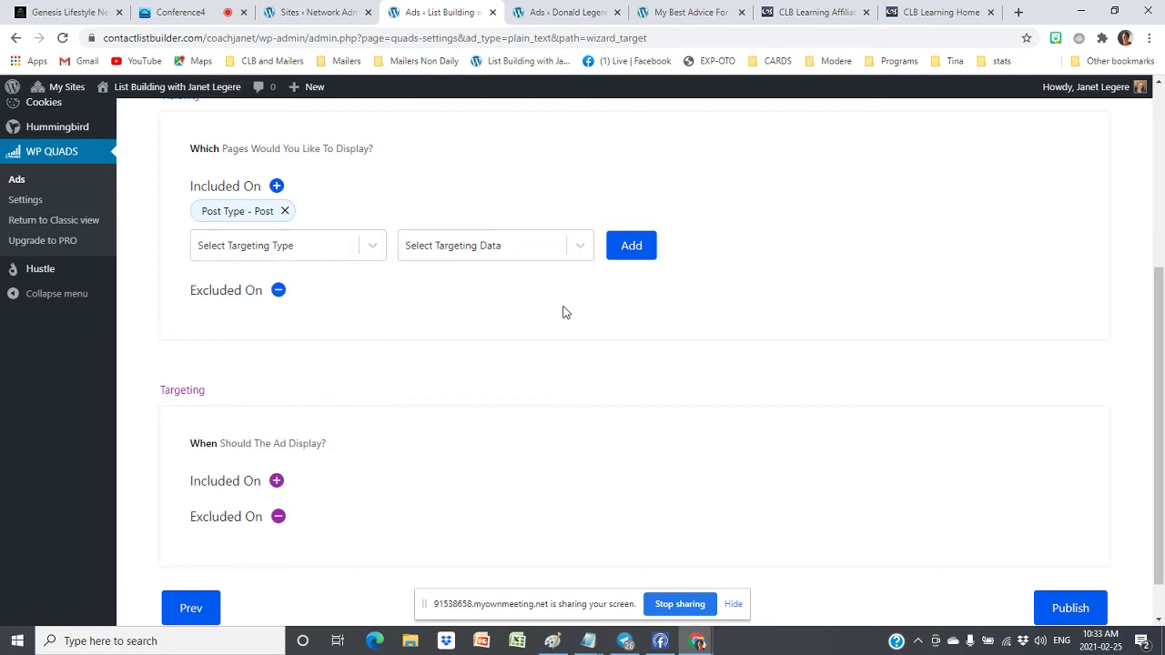
pyautogui.scroll(-1, 562, 315)
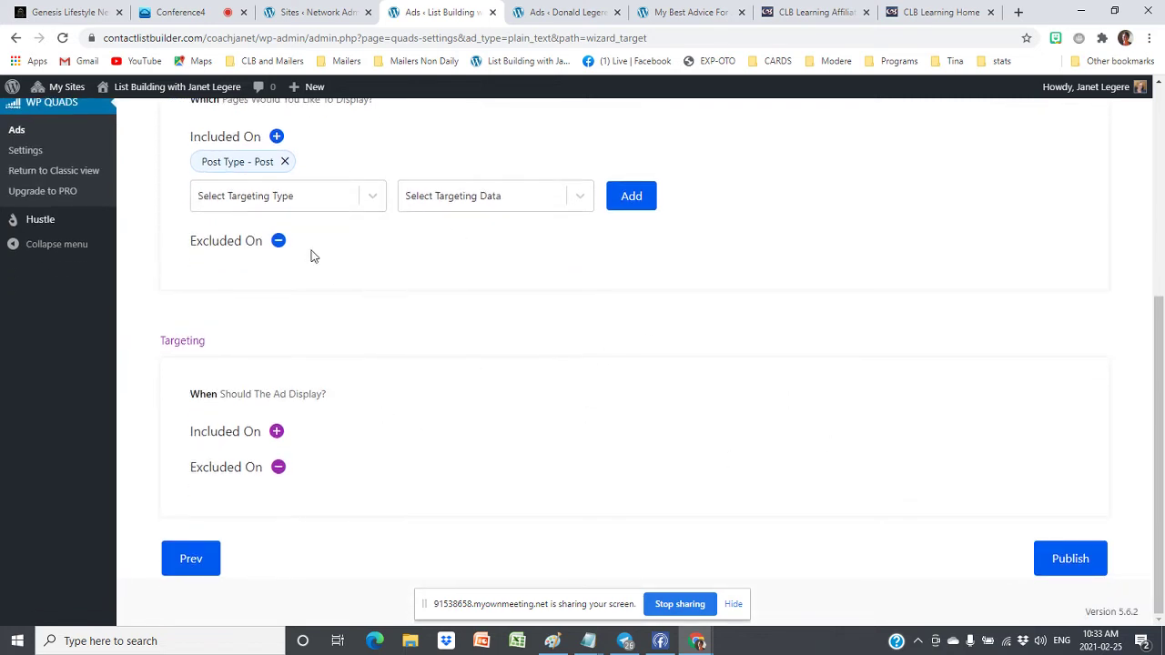
pyautogui.click(1083, 564)
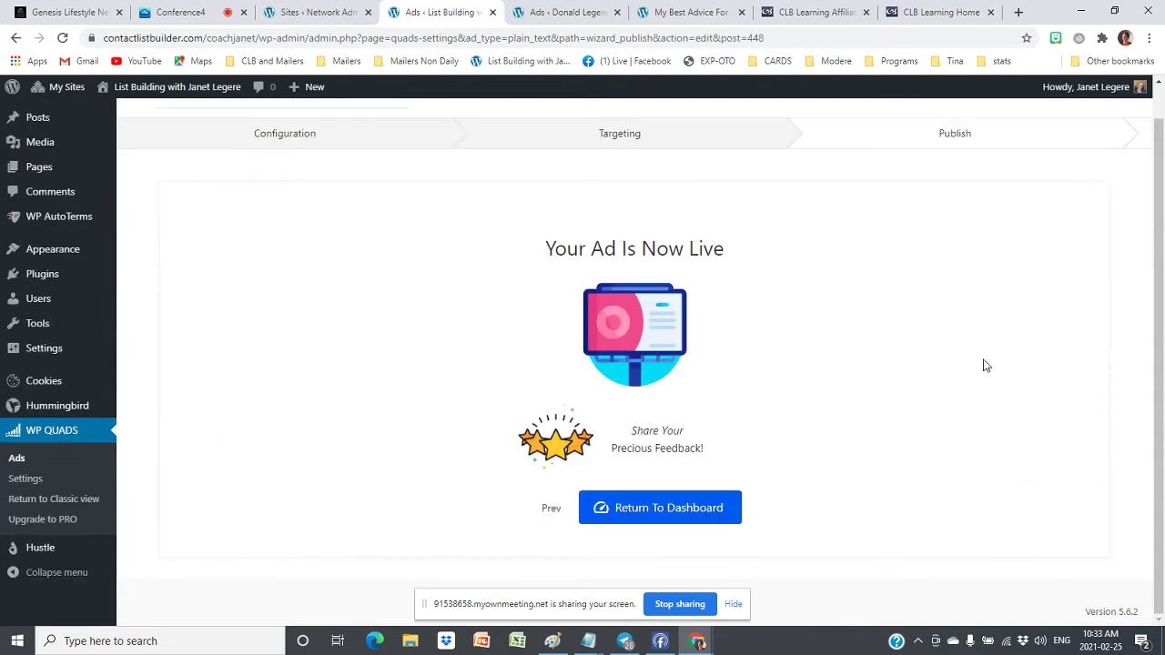
# Inspect Ad 3's settings and return to the ads list without changes
pyautogui.click(678, 517)
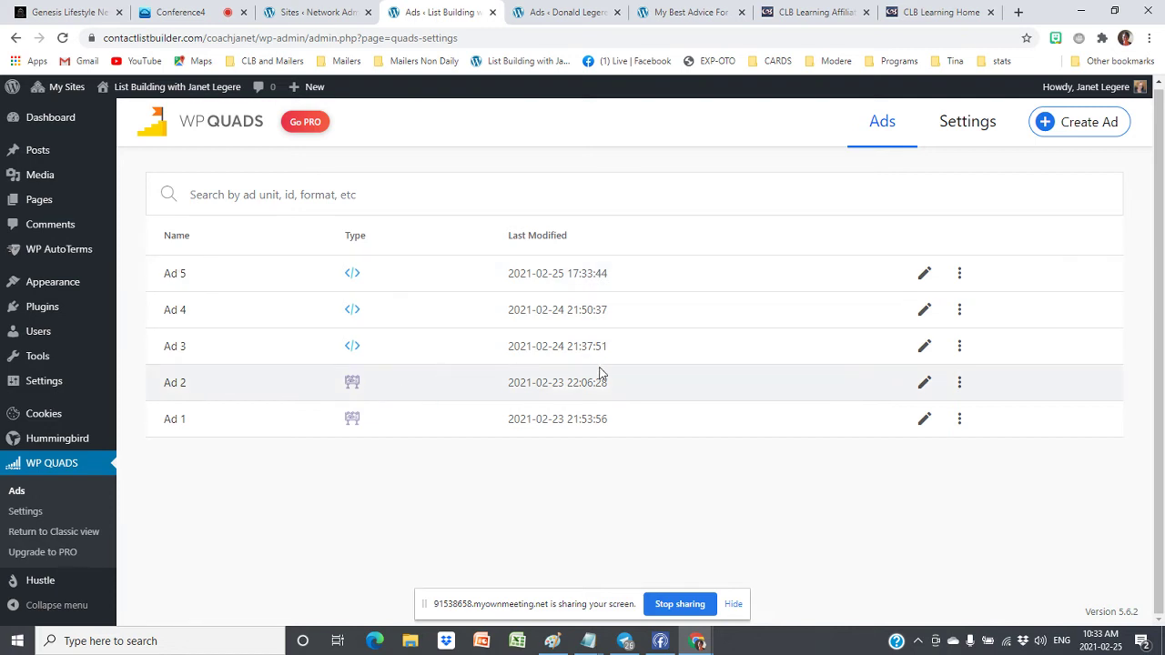
pyautogui.click(924, 351)
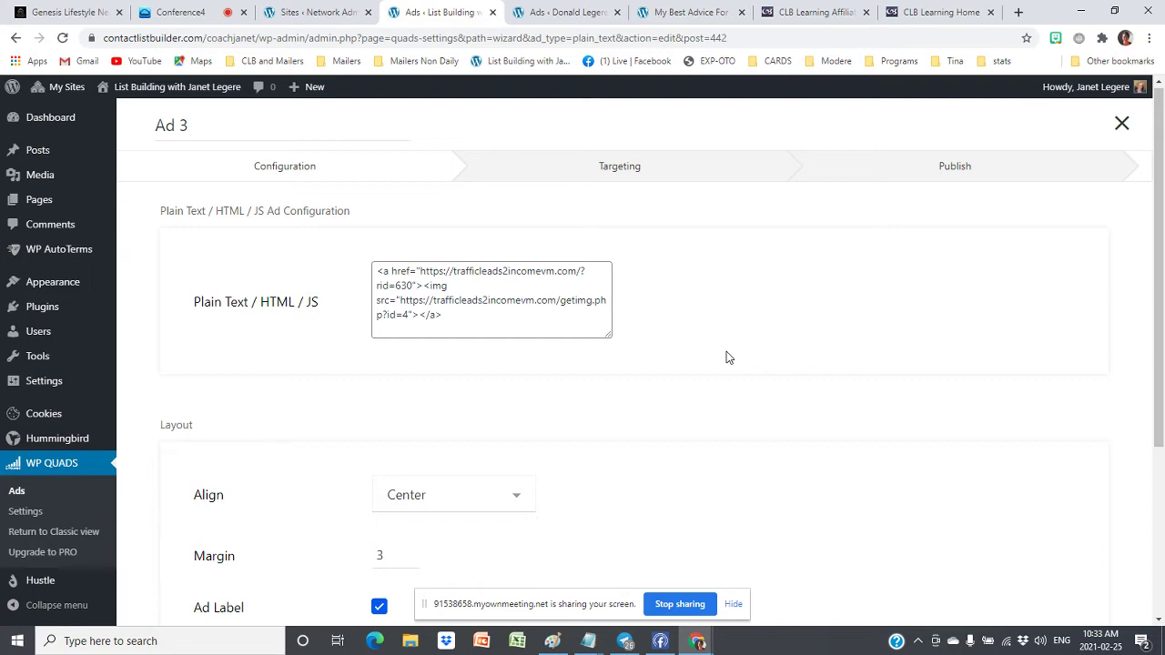
pyautogui.scroll(-3, 726, 357)
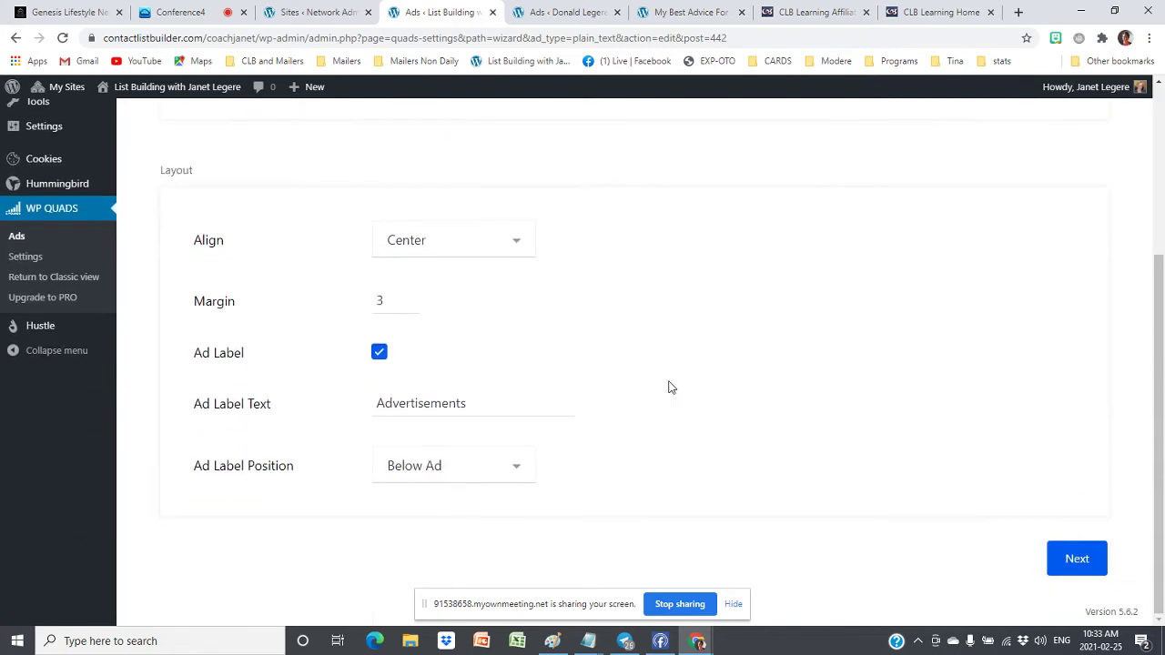
pyautogui.scroll(1, 752, 360)
pyautogui.scroll(2, 692, 355)
pyautogui.scroll(-3, 391, 459)
pyautogui.click(16, 37)
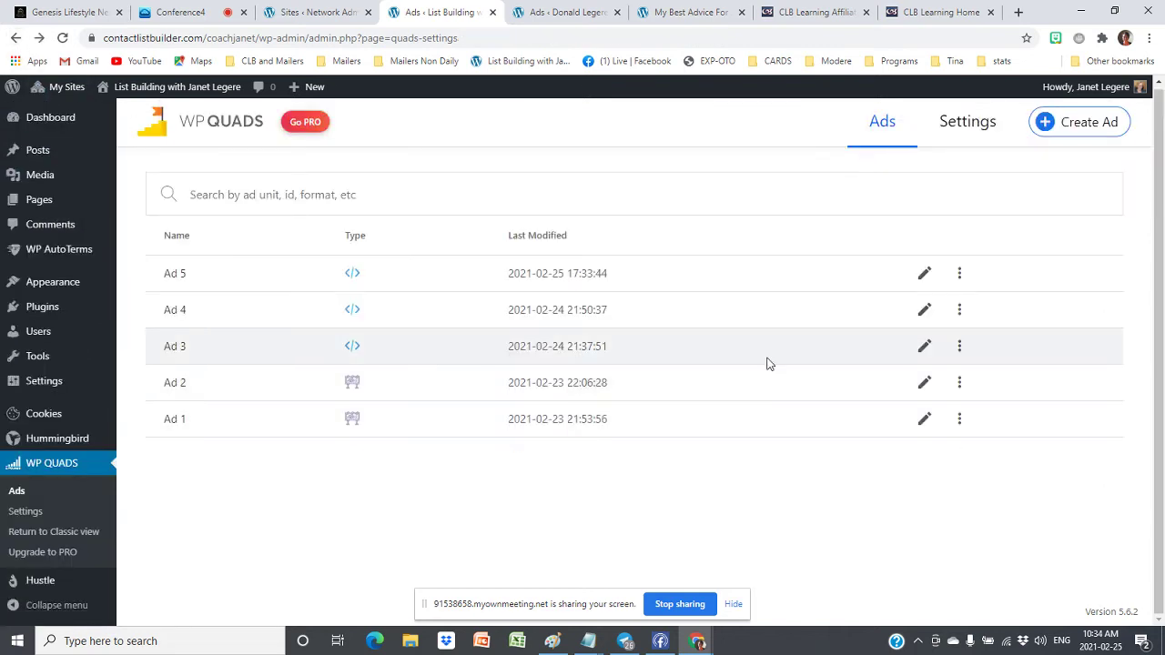
# Set Ad 3 to Draft from its more-actions menu
pyautogui.click(959, 346)
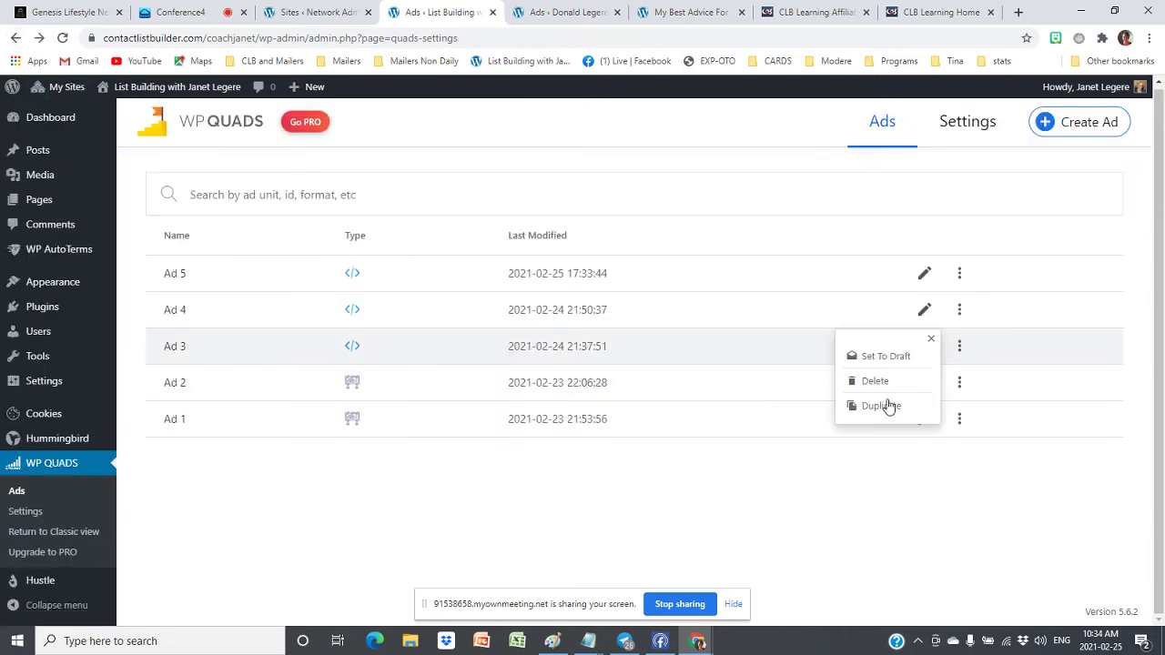
pyautogui.click(886, 356)
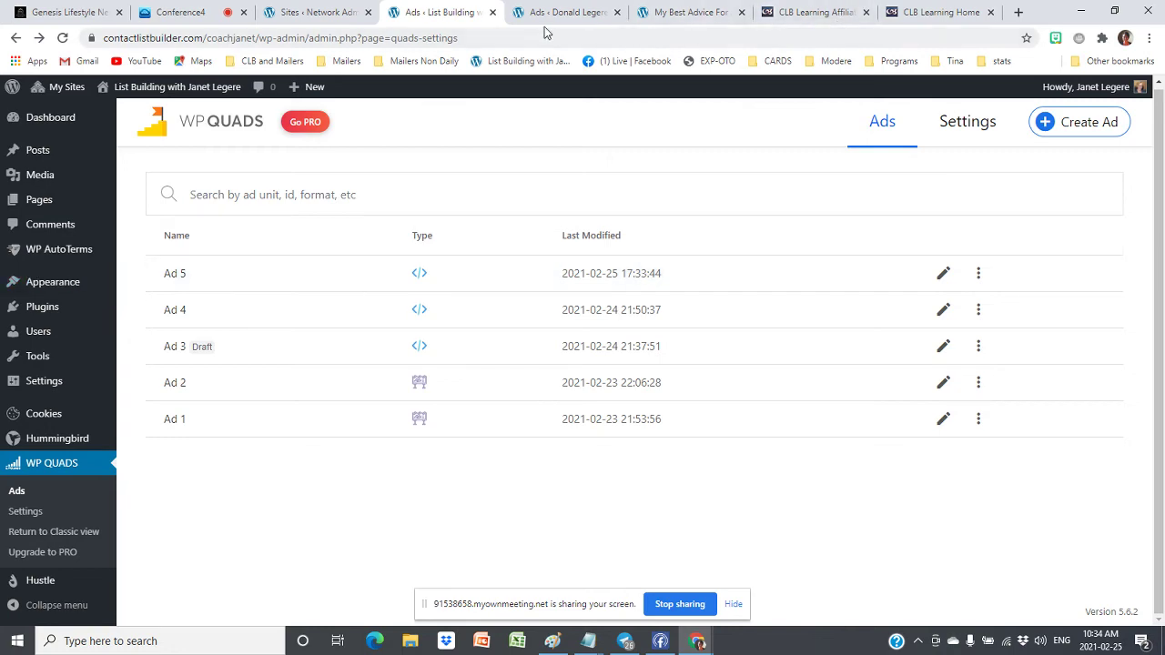
pyautogui.click(669, 14)
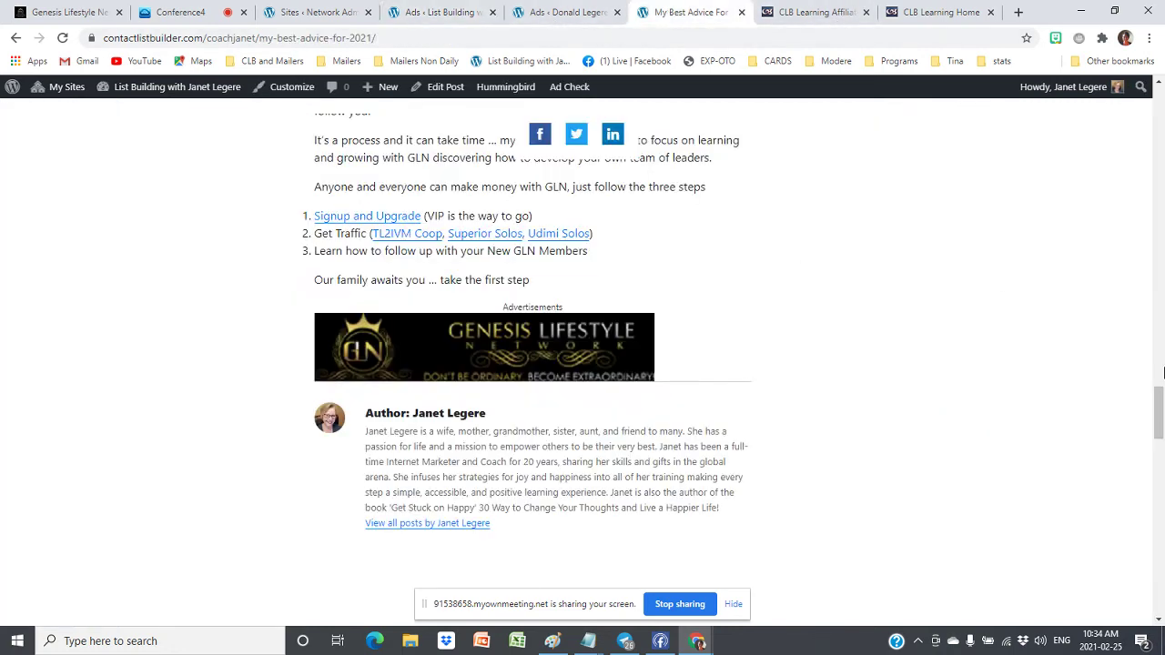
# Reload the post and scroll to the Discover The Secret banner labelled Visit Our Sponsor
pyautogui.moveTo(1159, 400); pyautogui.dragTo(1148, 127)
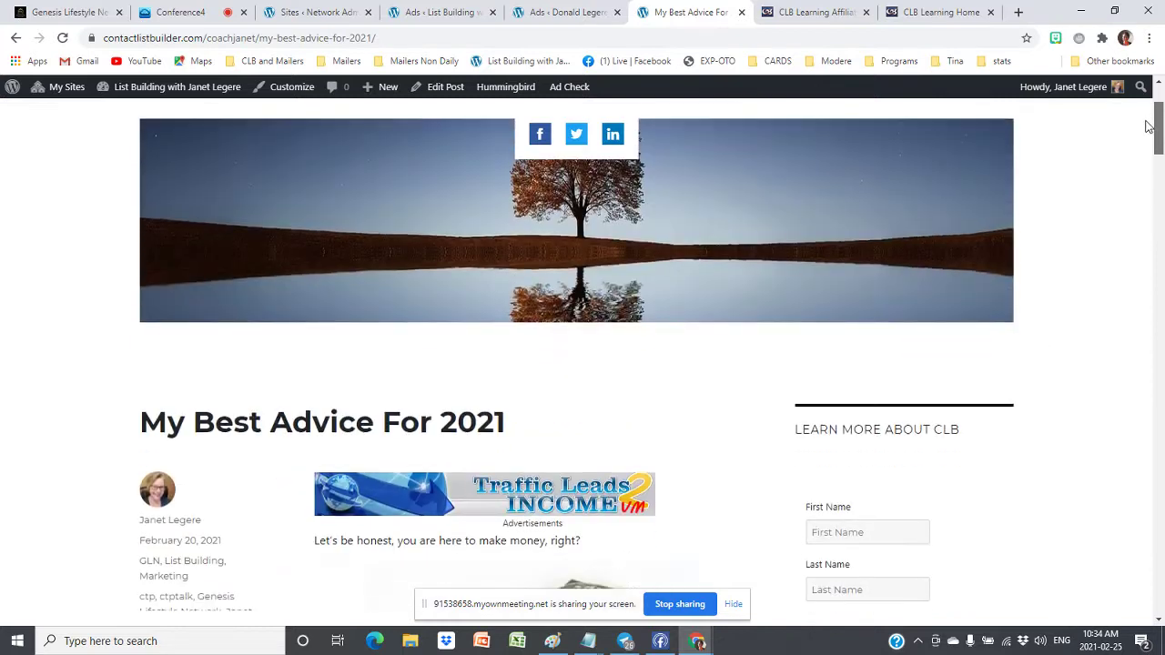
pyautogui.scroll(-1, 699, 496)
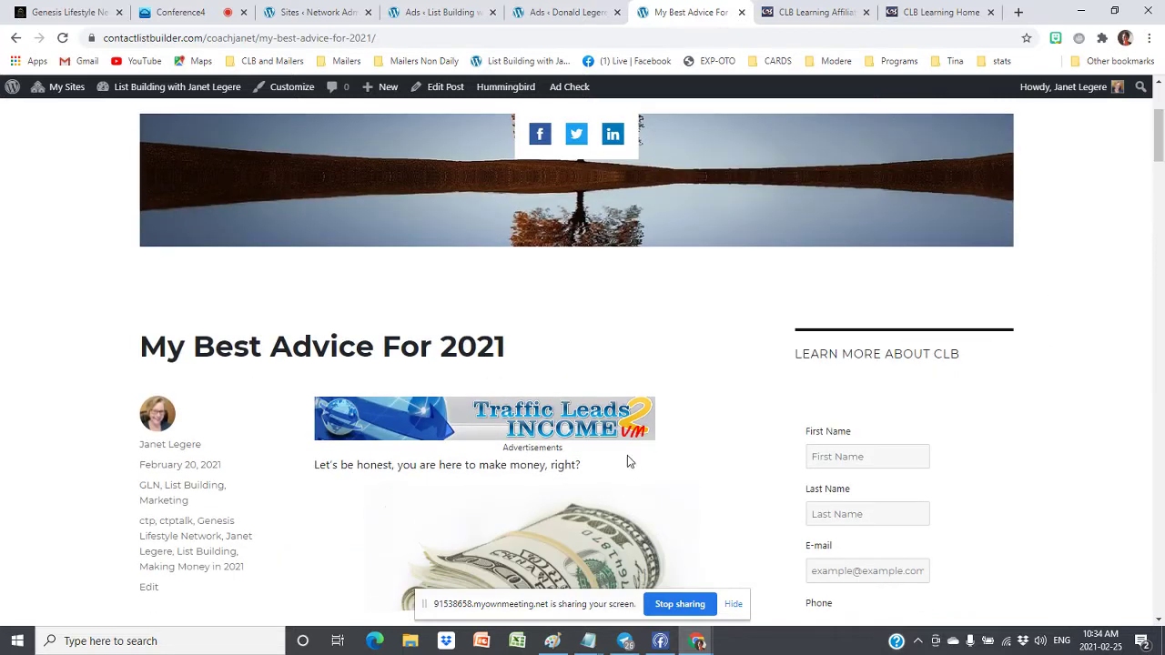
pyautogui.click(61, 40)
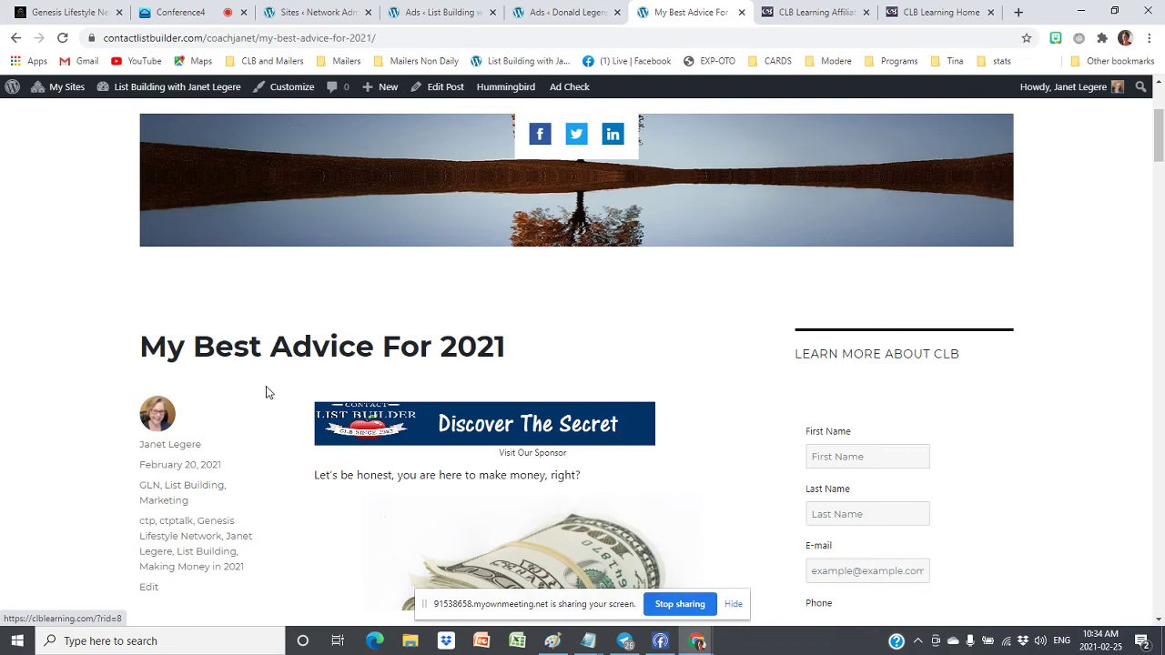
pyautogui.scroll(-1, 405, 417)
pyautogui.scroll(-1, 469, 354)
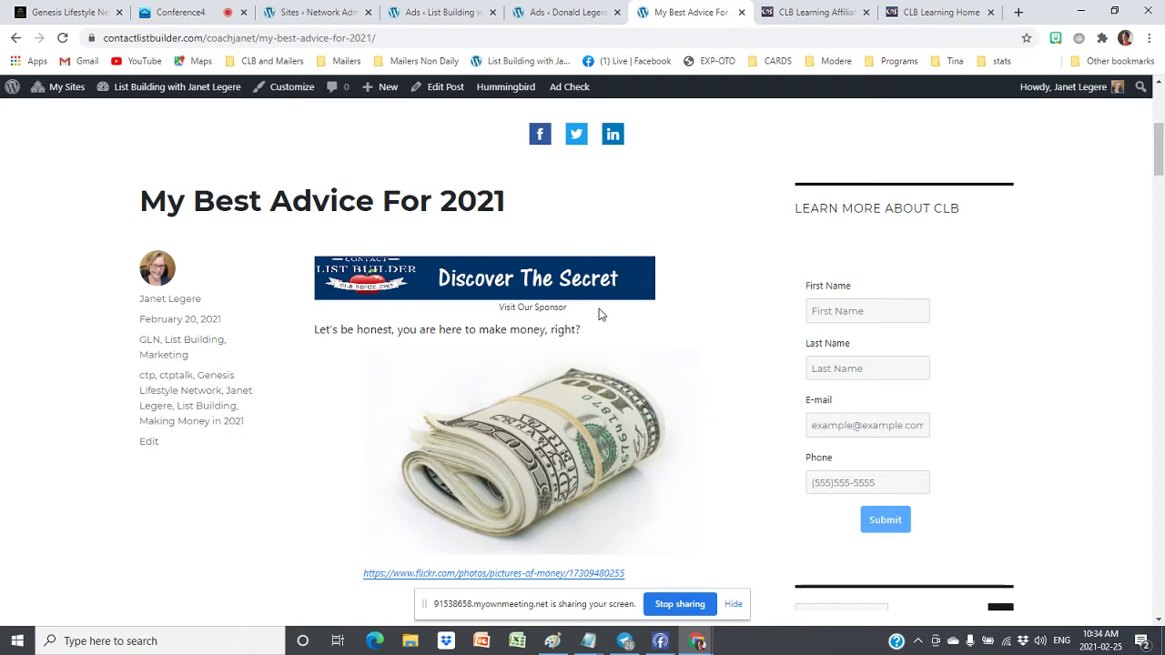
pyautogui.scroll(-1, 574, 279)
pyautogui.scroll(1, 575, 279)
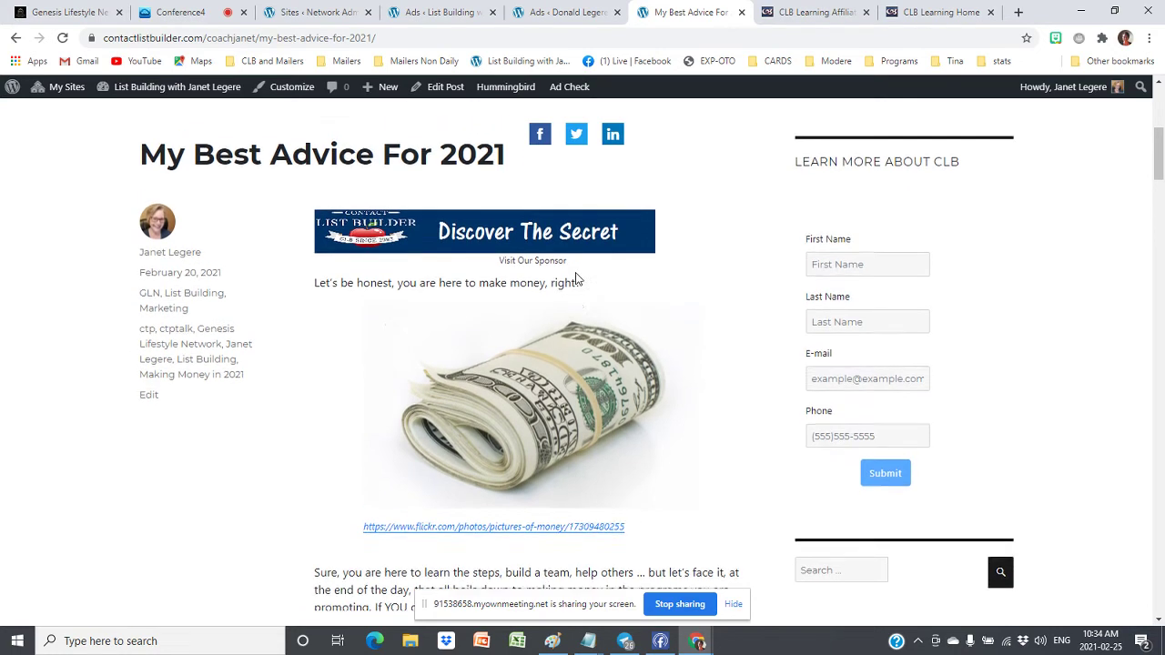
pyautogui.scroll(2, 575, 279)
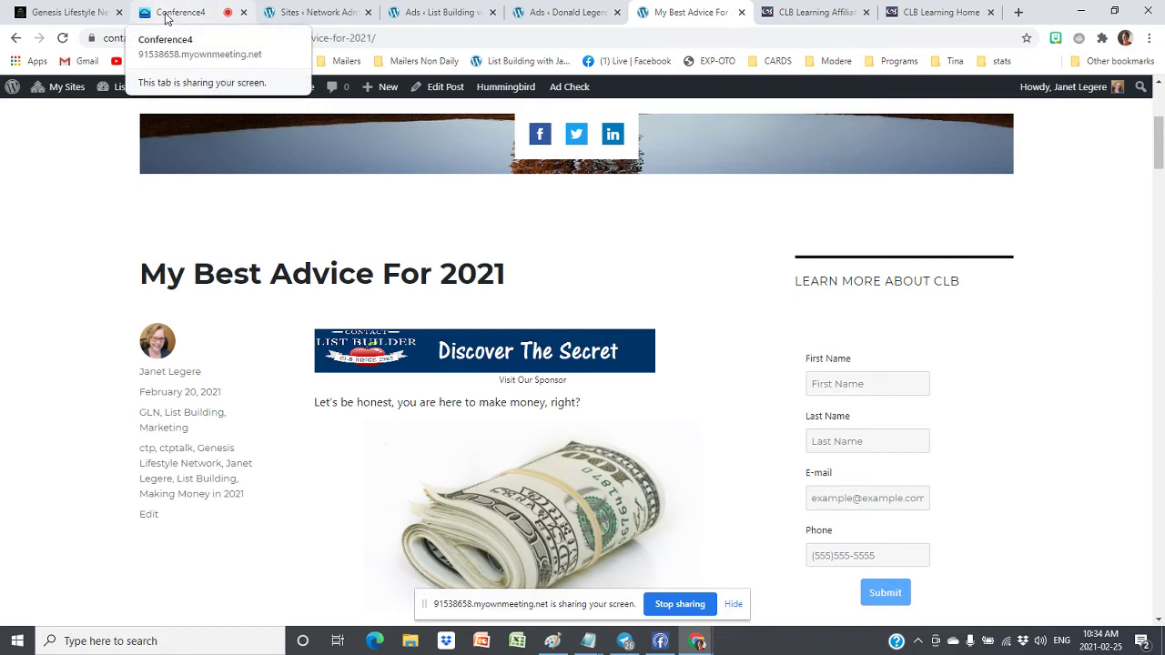
# Check the Conference4 chat, then return to the WP QUADS ads list showing Ad 1–Ad 5
pyautogui.click(166, 15)
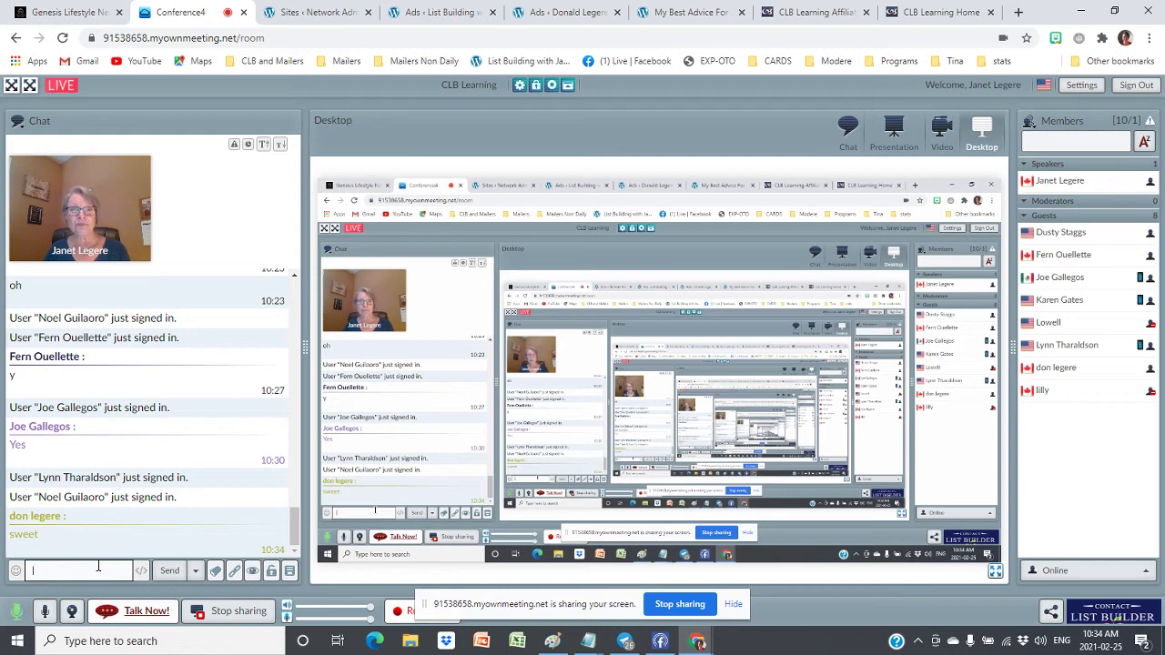
pyautogui.click(98, 567)
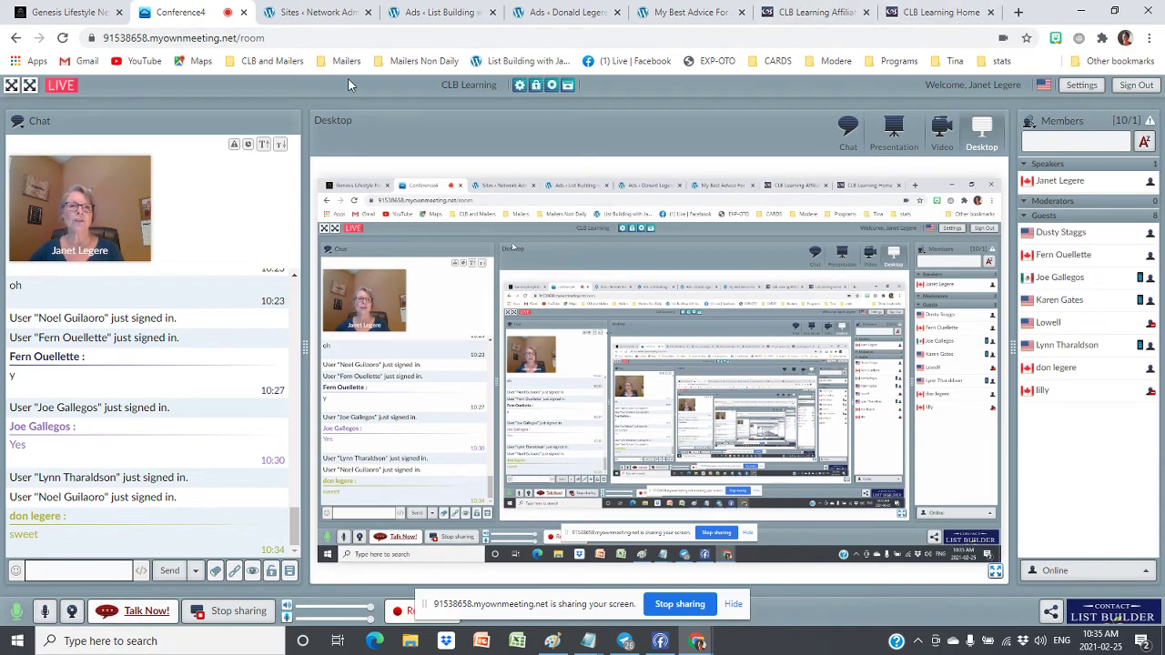
pyautogui.click(439, 12)
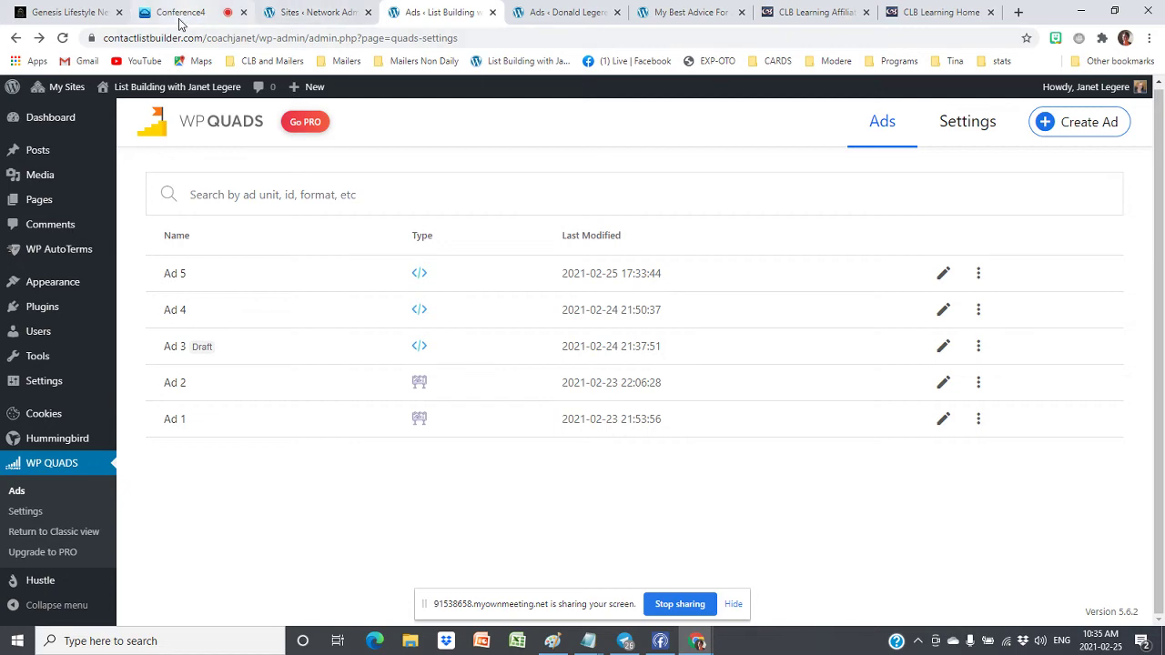
pyautogui.click(179, 17)
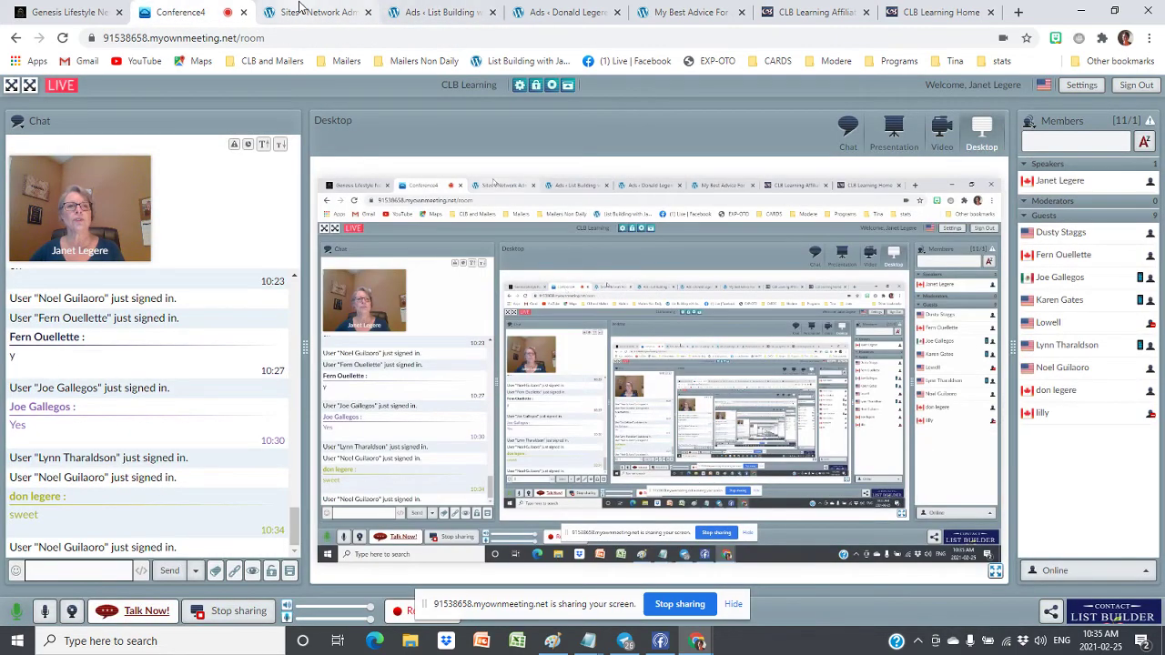
pyautogui.click(300, 9)
pyautogui.click(433, 12)
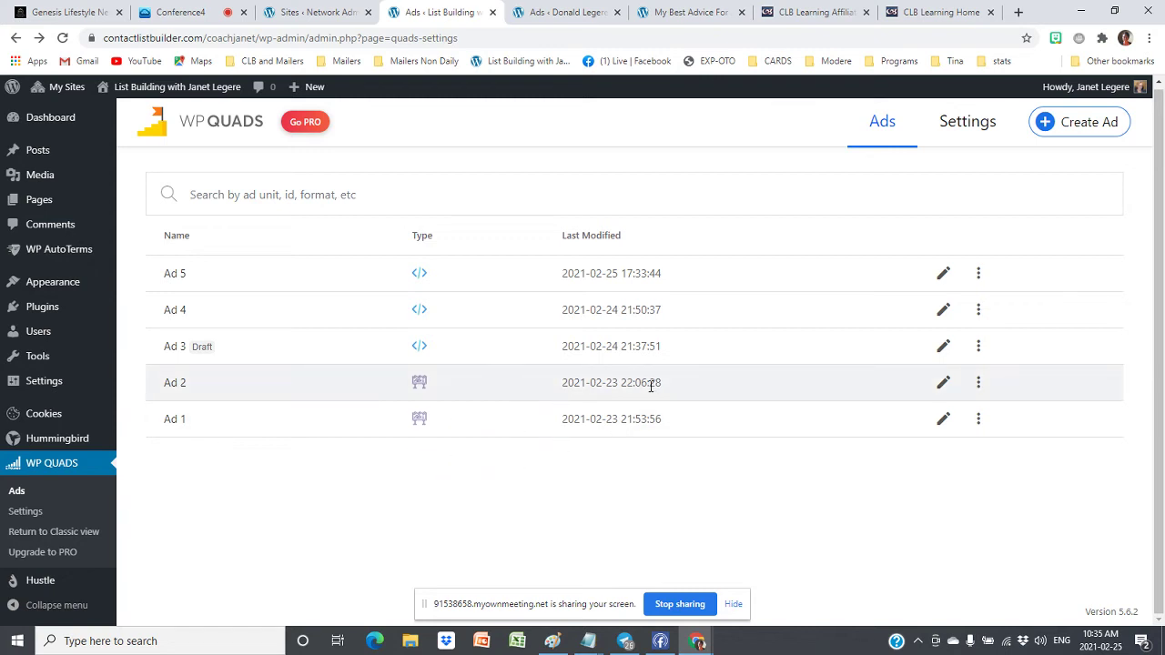
# Start a new WP QUADS ad as an image banner and open its media library
pyautogui.click(1076, 129)
pyautogui.scroll(-1, 302, 416)
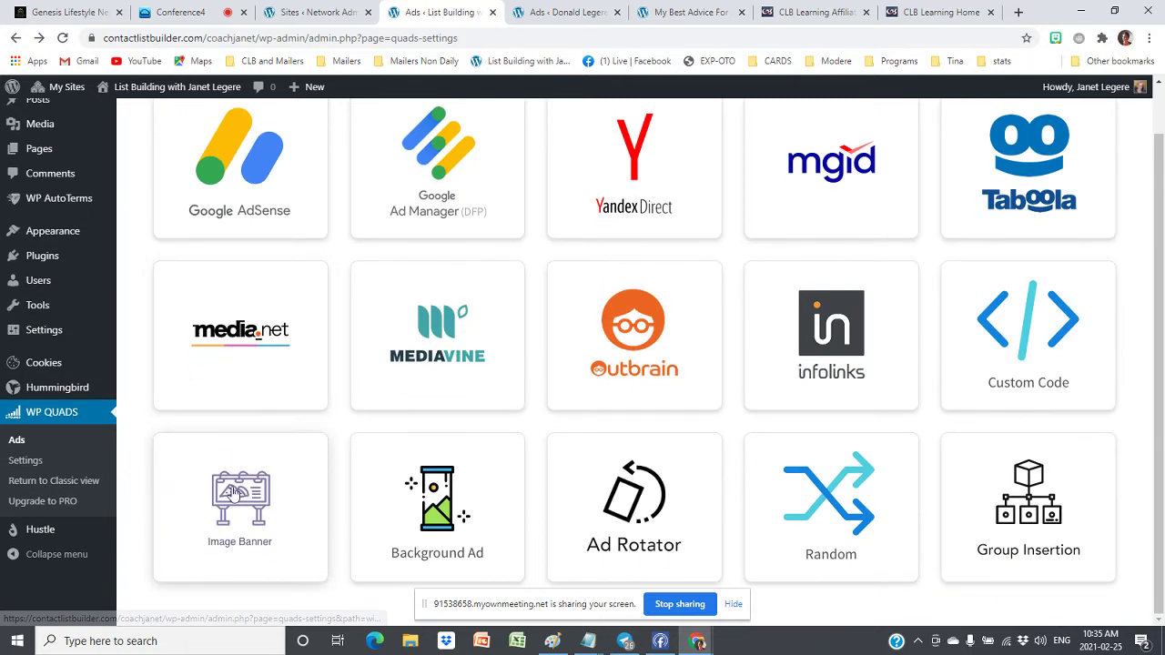
pyautogui.click(237, 490)
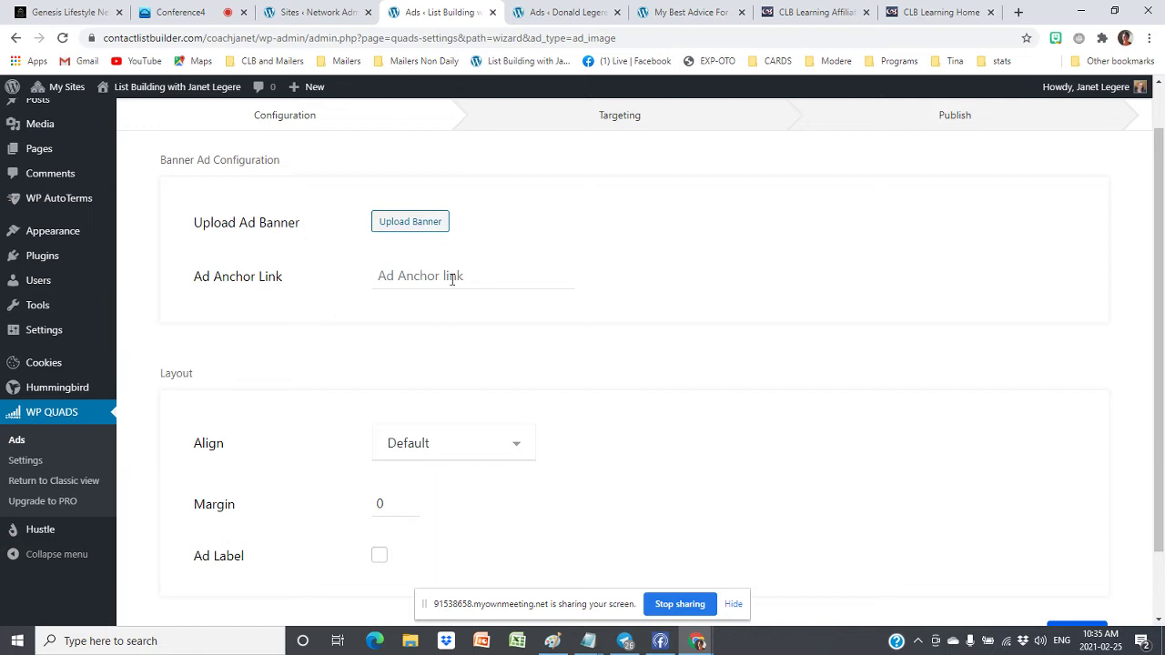
pyautogui.click(405, 223)
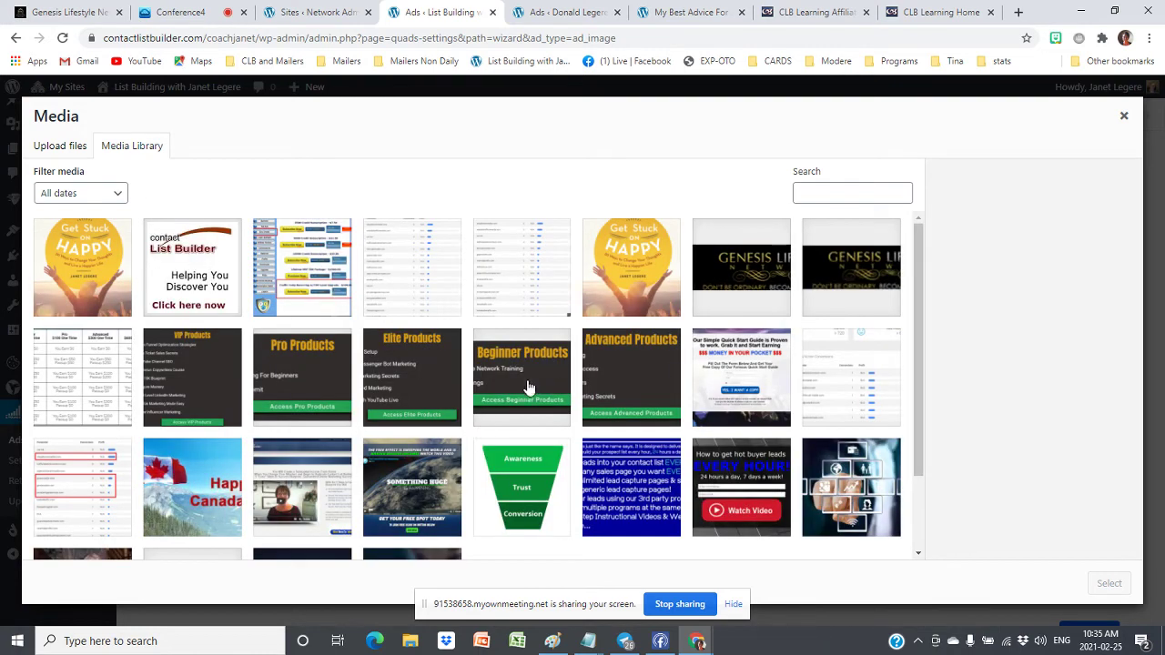
pyautogui.scroll(-2, 477, 443)
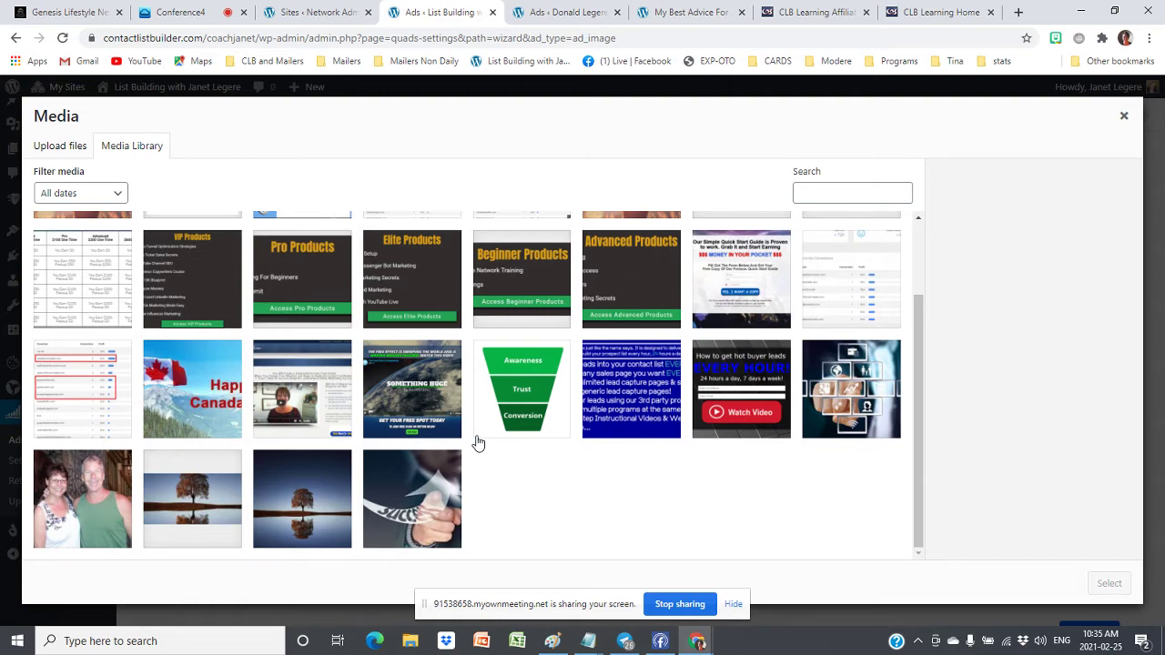
pyautogui.scroll(2, 221, 341)
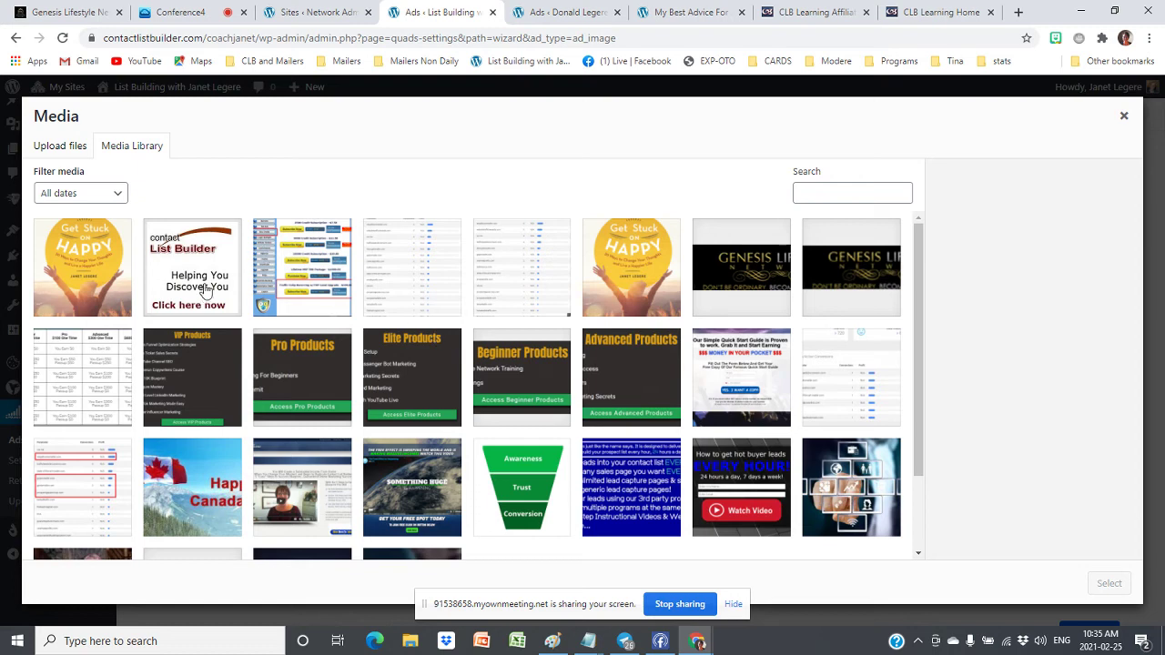
# From Upload files, browse to the OneDrive\CLB\pictures folder
pyautogui.click(64, 151)
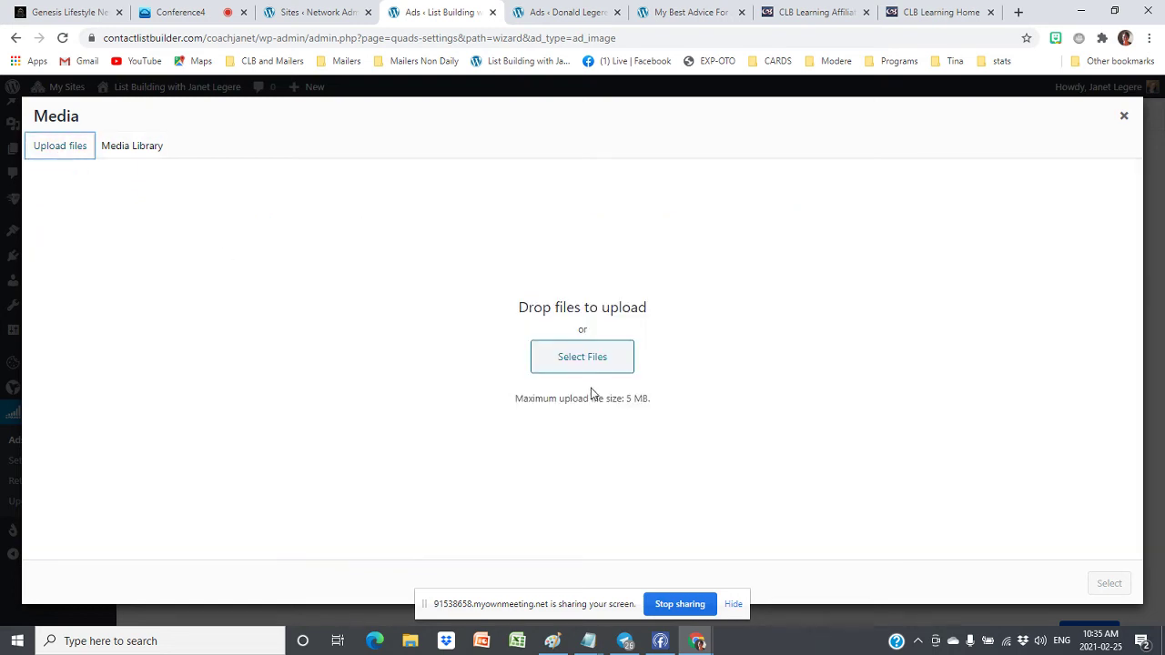
pyautogui.click(590, 358)
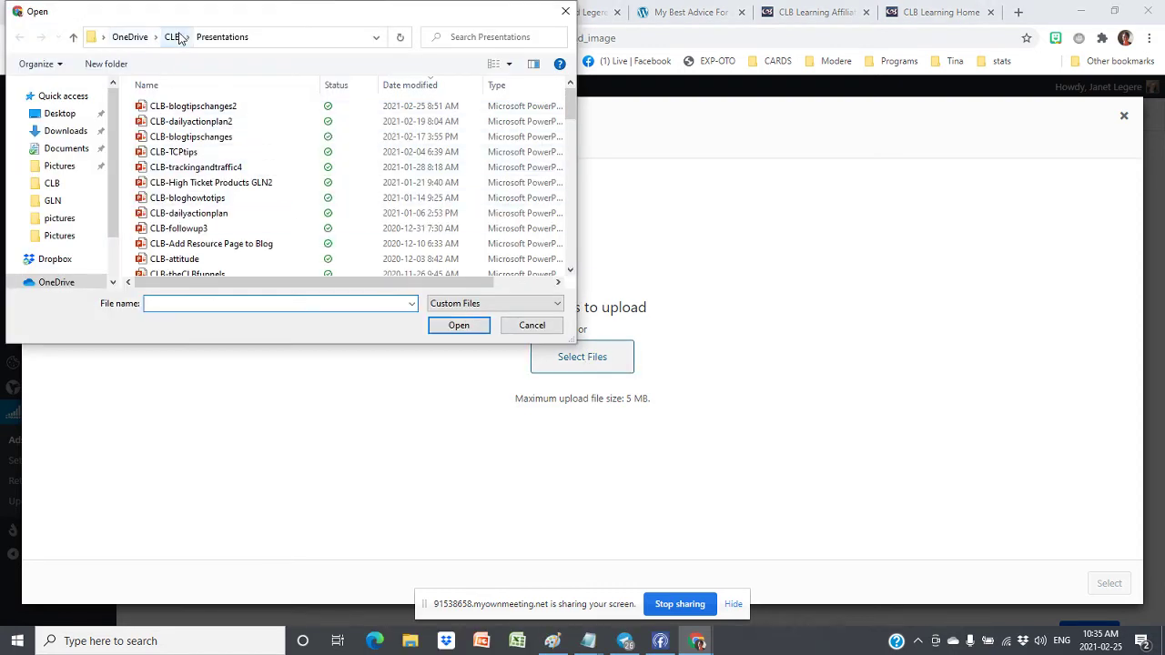
pyautogui.click(173, 36)
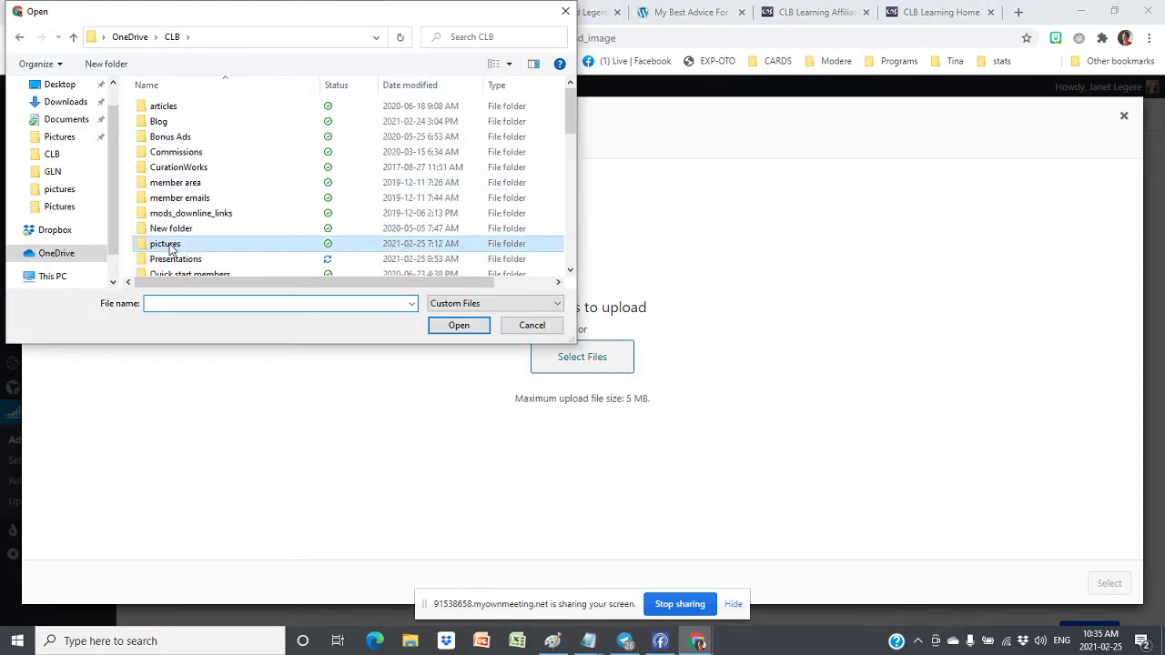
pyautogui.doubleClick(169, 248)
pyautogui.scroll(-5, 446, 208)
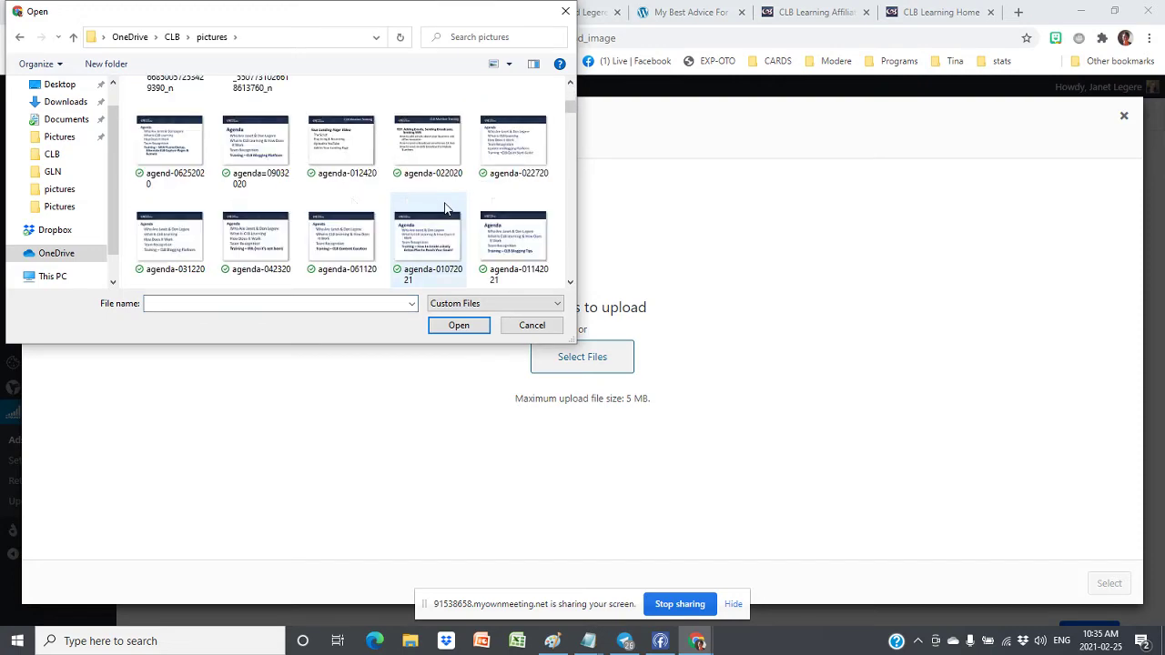
pyautogui.scroll(-3, 446, 208)
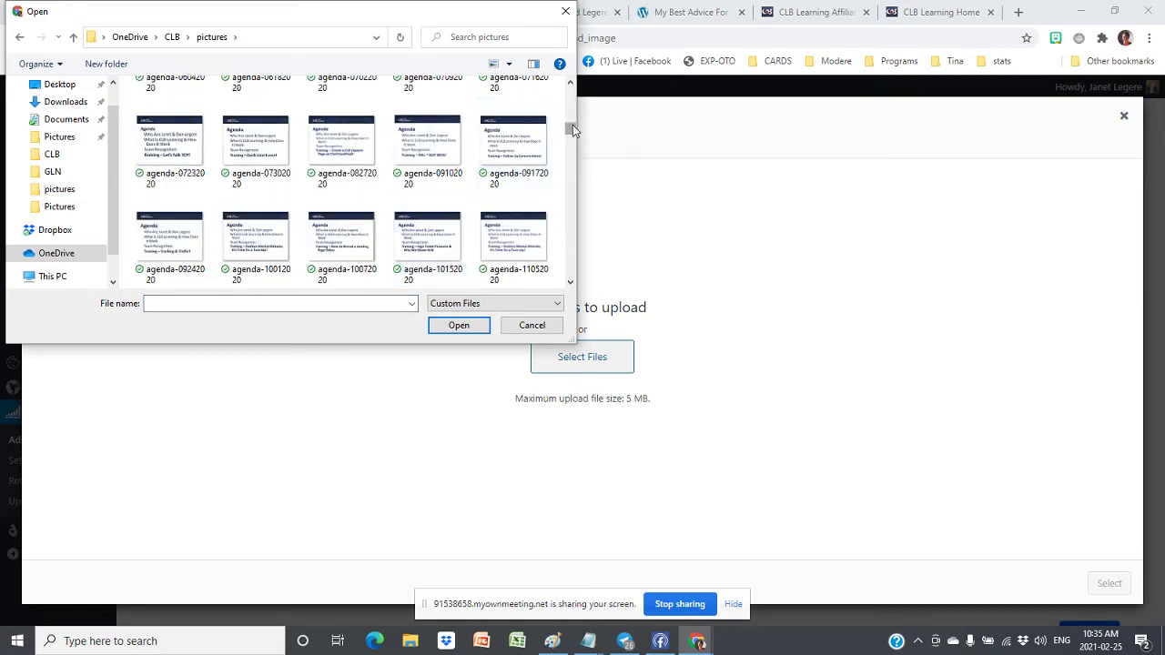
pyautogui.moveTo(572, 127); pyautogui.dragTo(568, 317)
# Pick clbquickstart in the pictures folder and upload it
pyautogui.scroll(2, 489, 219)
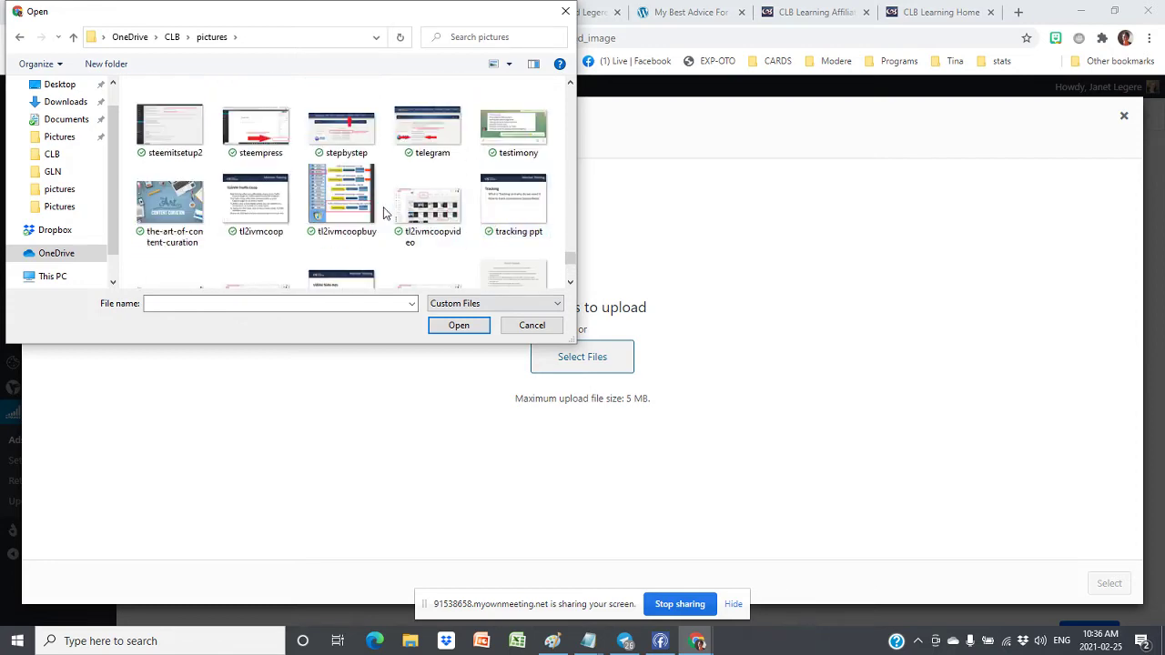
pyautogui.scroll(5, 383, 213)
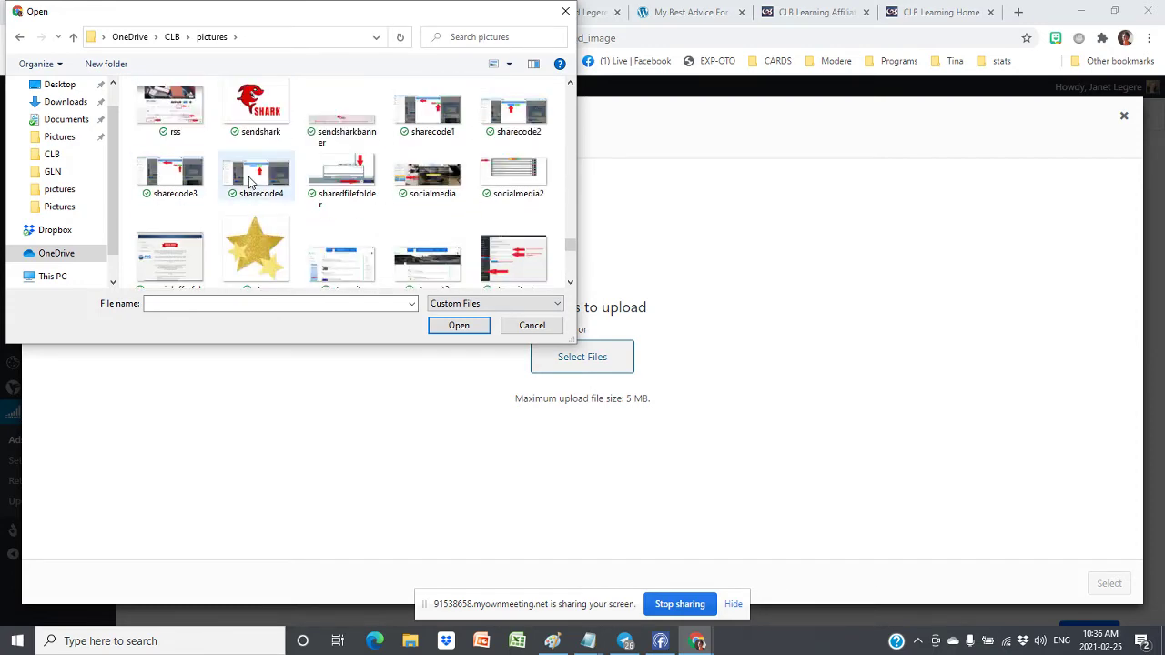
pyautogui.scroll(10, 251, 182)
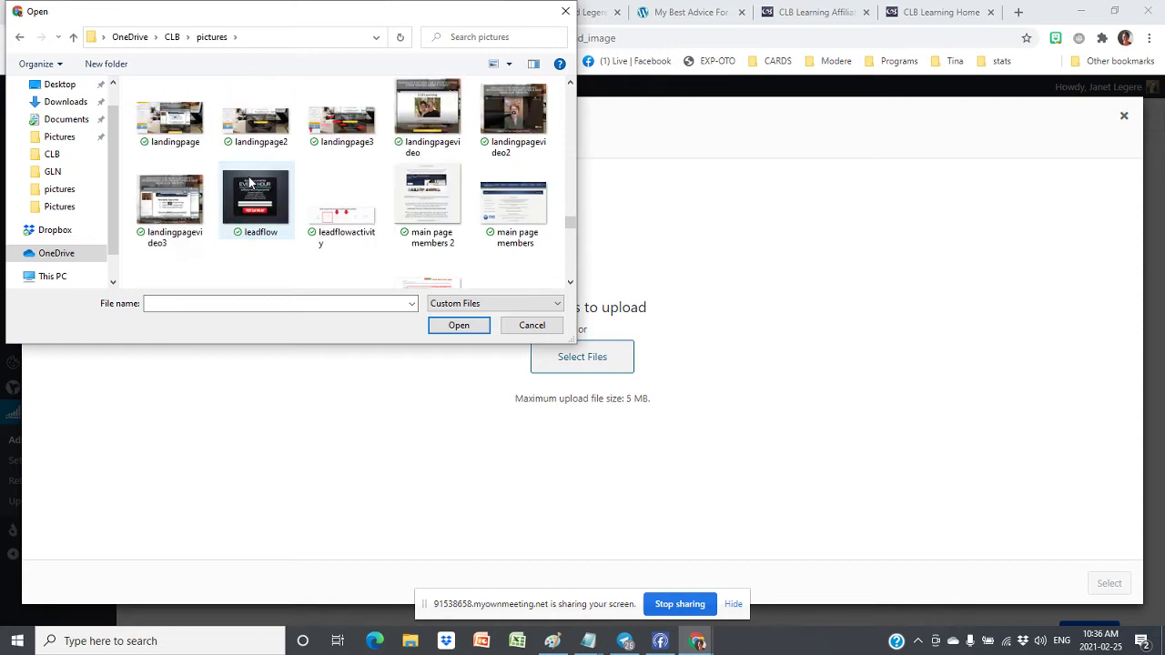
pyautogui.scroll(8, 251, 182)
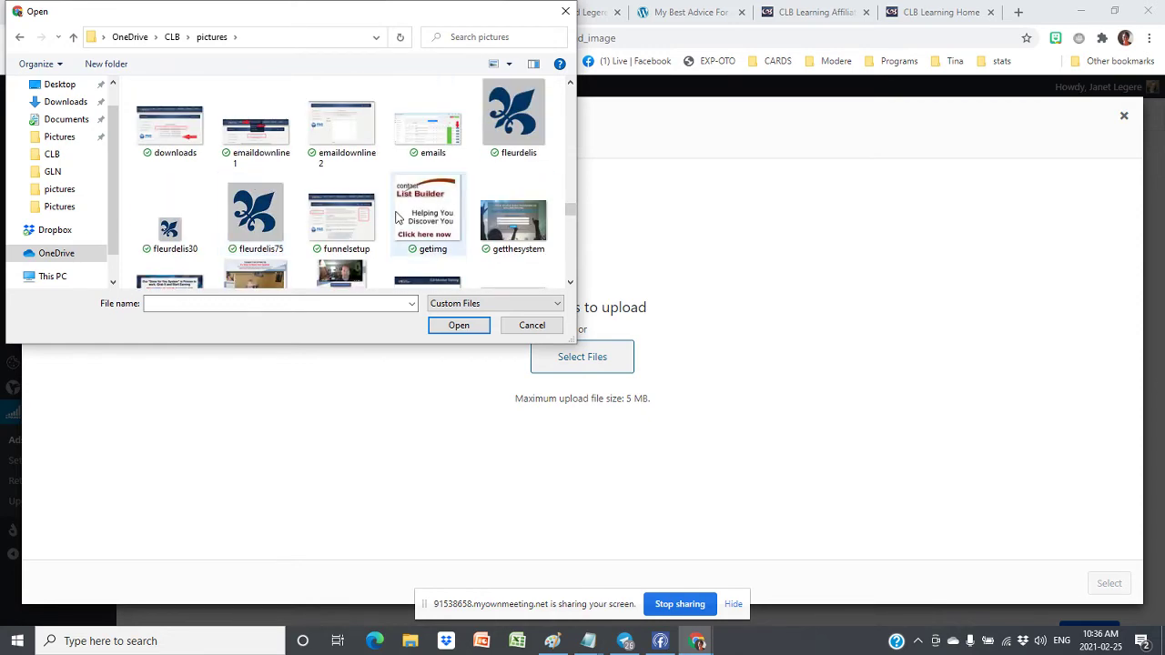
pyautogui.scroll(3, 405, 214)
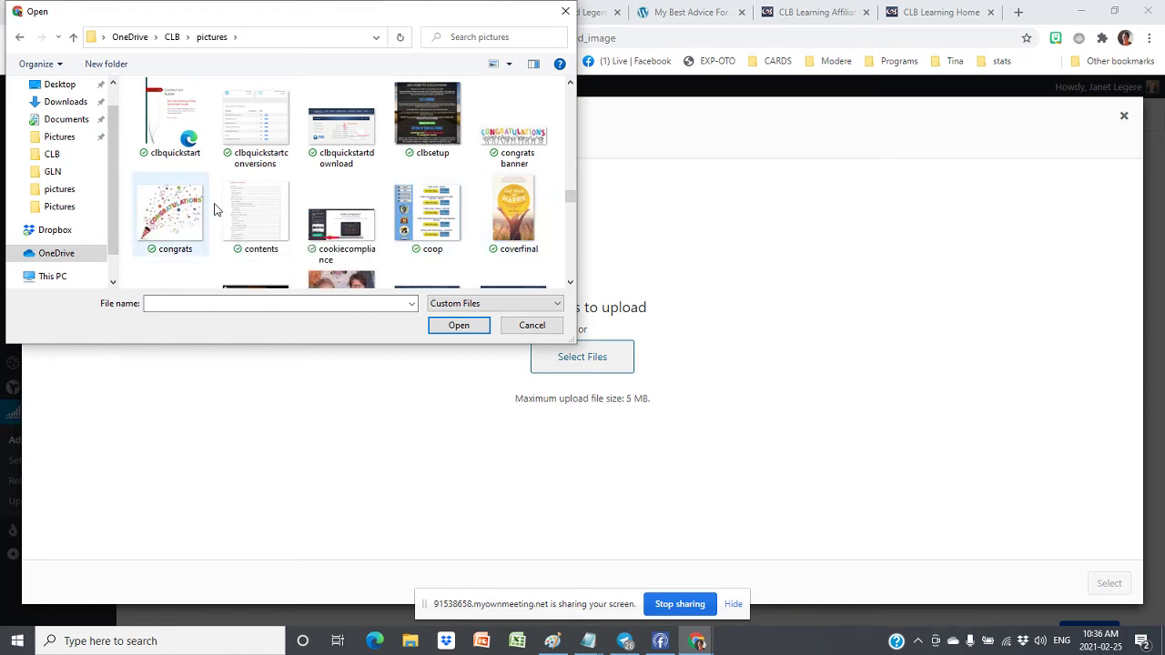
pyautogui.scroll(1, 213, 212)
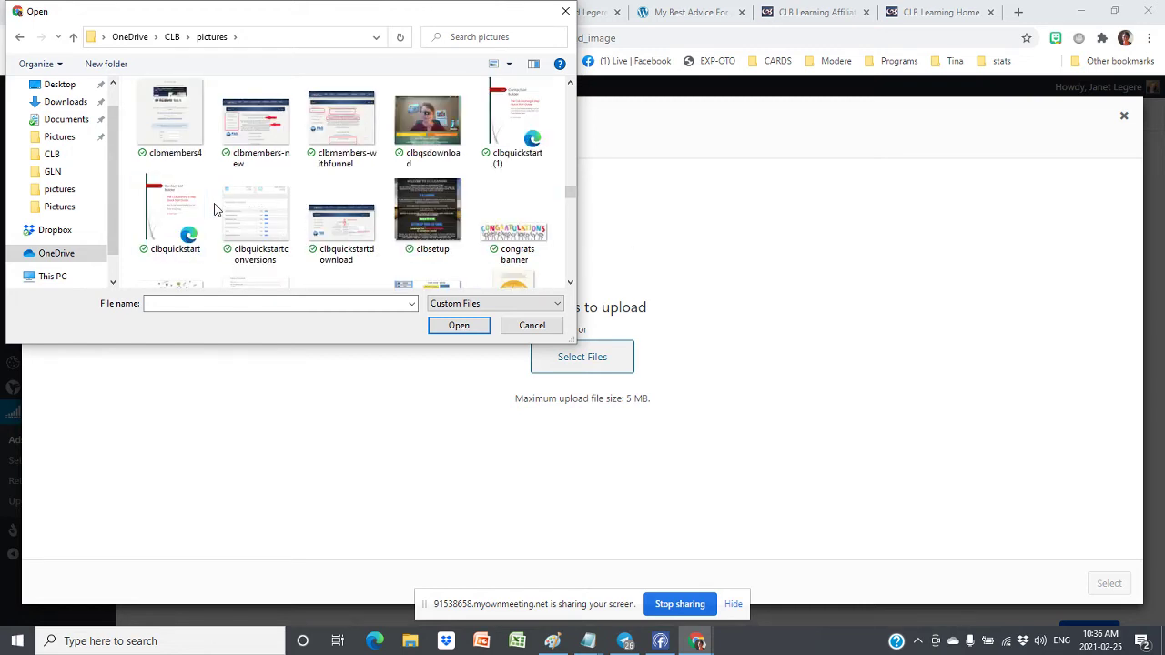
pyautogui.click(166, 208)
pyautogui.click(457, 325)
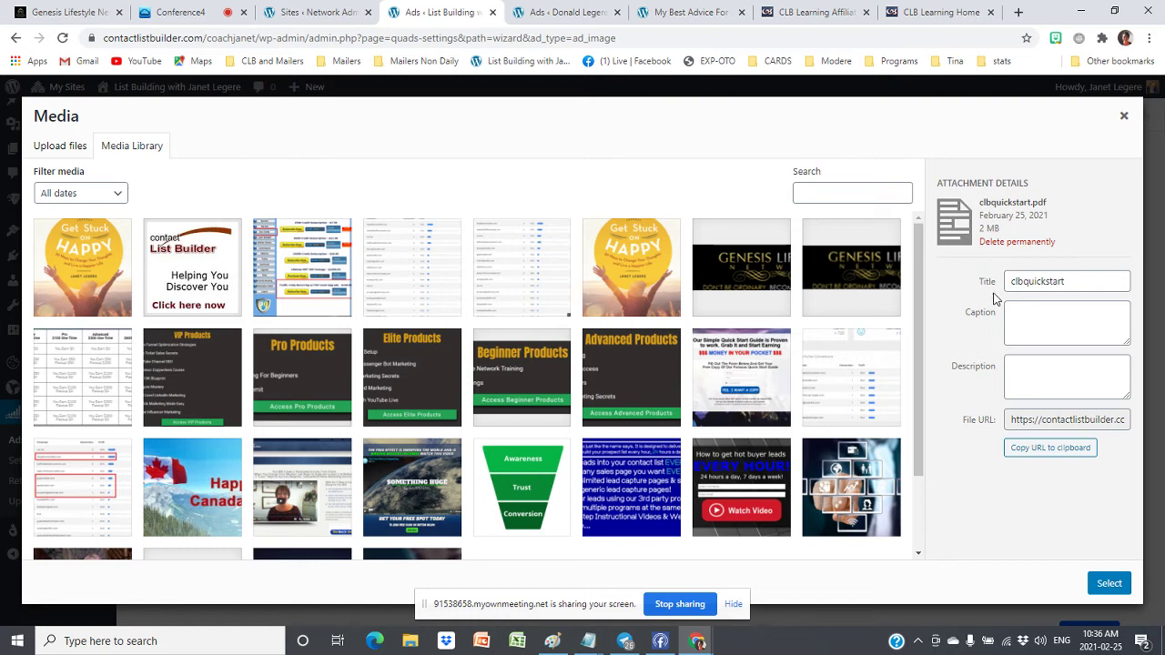
# Close the media window and reopen it from the banner ad's Upload Banner button
pyautogui.click(1109, 585)
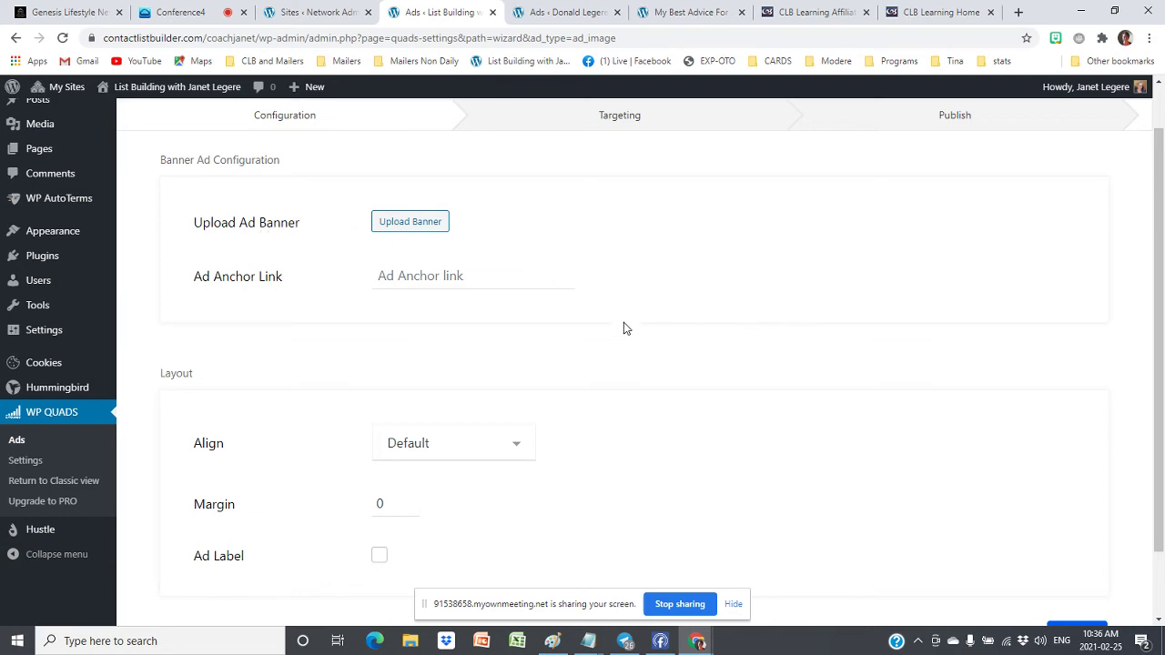
pyautogui.scroll(-1, 741, 317)
pyautogui.scroll(2, 369, 314)
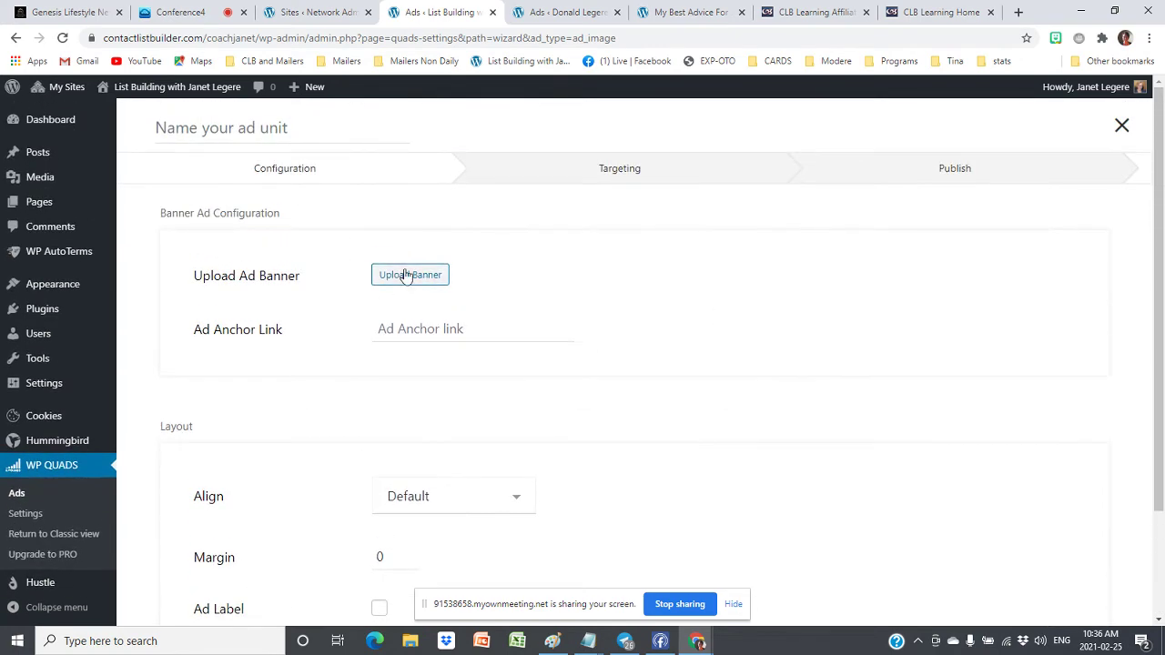
pyautogui.click(405, 276)
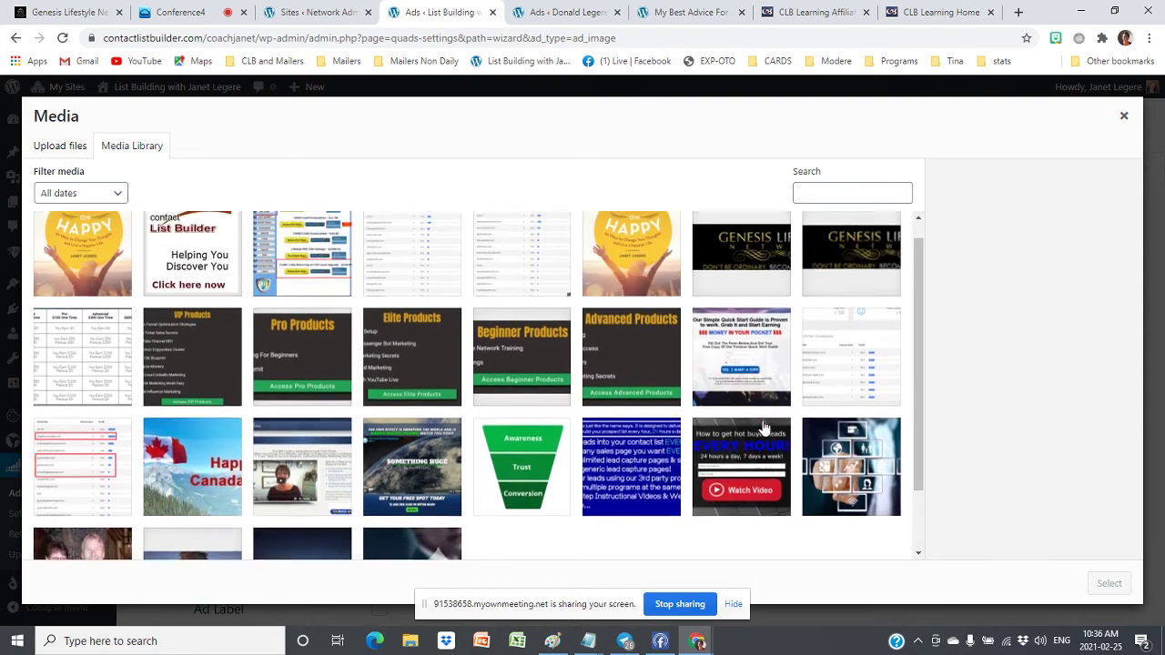
# Browse the CLB pictures folder again and choose clbquickstart for upload
pyautogui.click(60, 148)
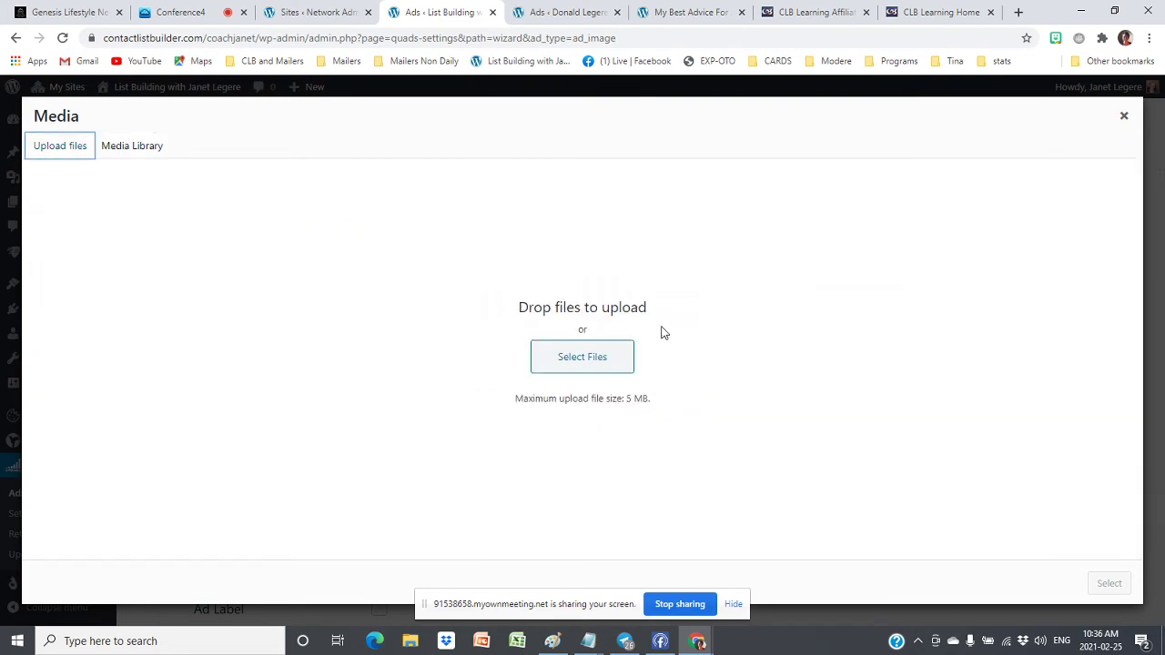
pyautogui.click(583, 358)
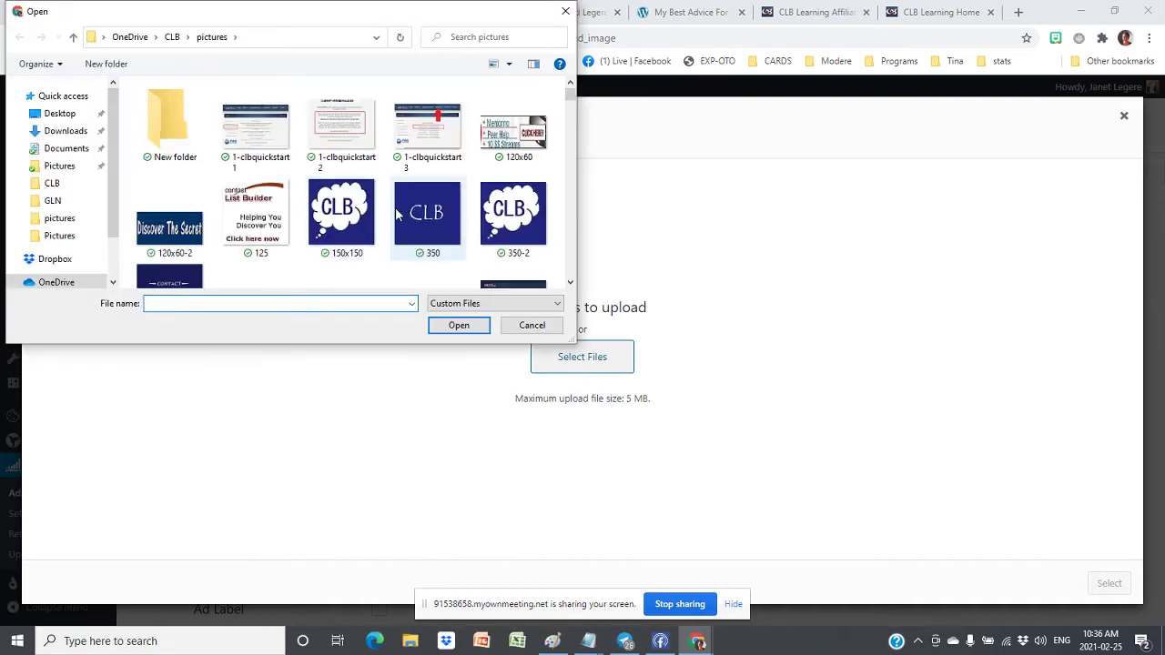
pyautogui.scroll(-1, 551, 202)
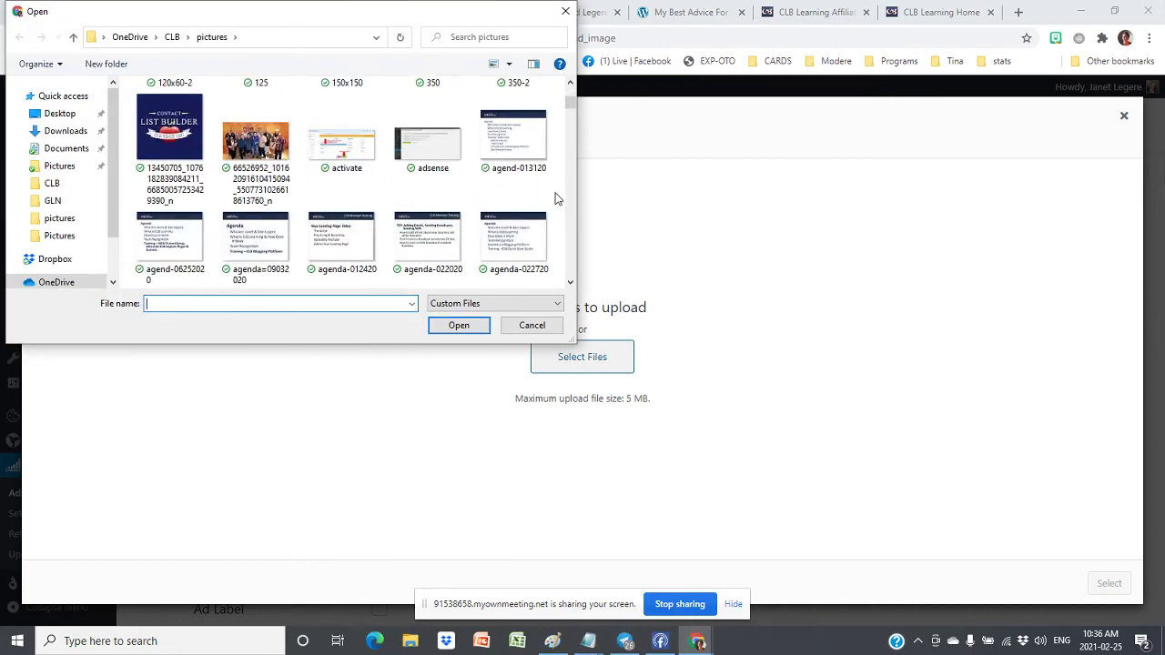
pyautogui.scroll(-8, 557, 199)
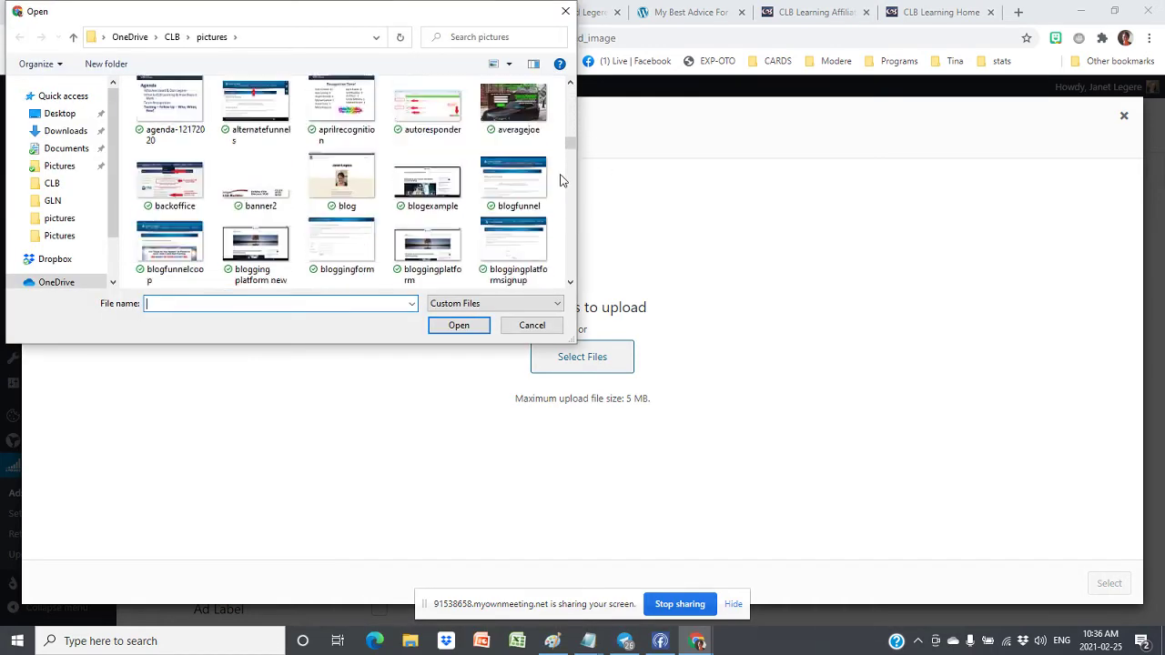
pyautogui.scroll(6, 559, 180)
pyautogui.scroll(-3, 553, 182)
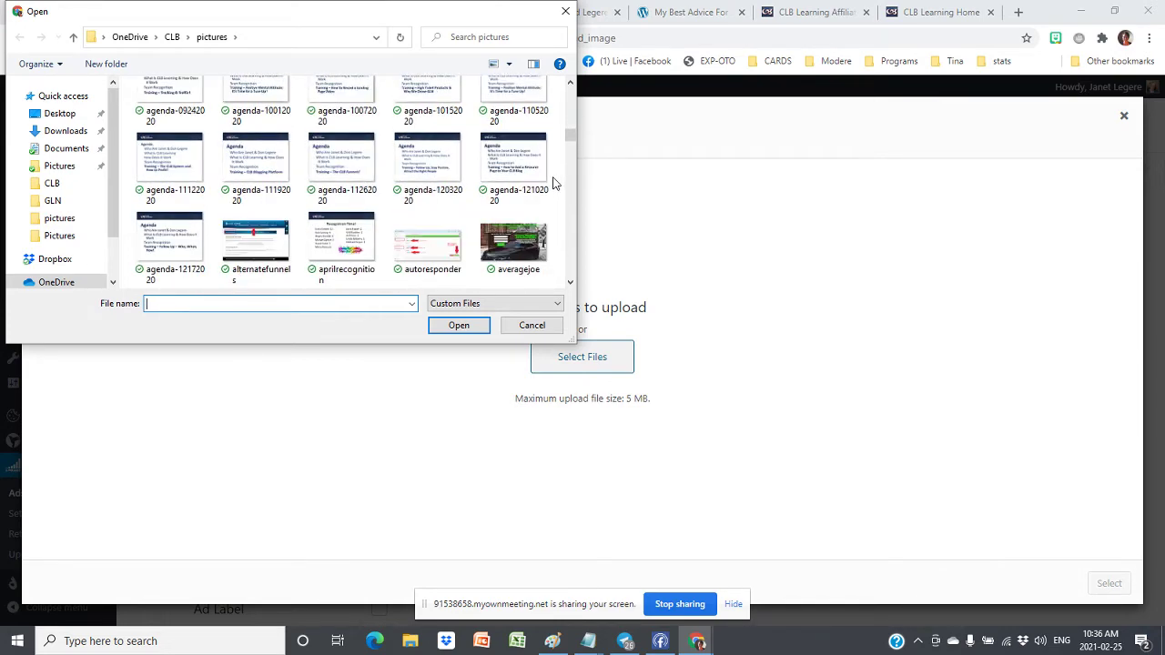
pyautogui.scroll(-3, 552, 183)
pyautogui.scroll(-1, 553, 183)
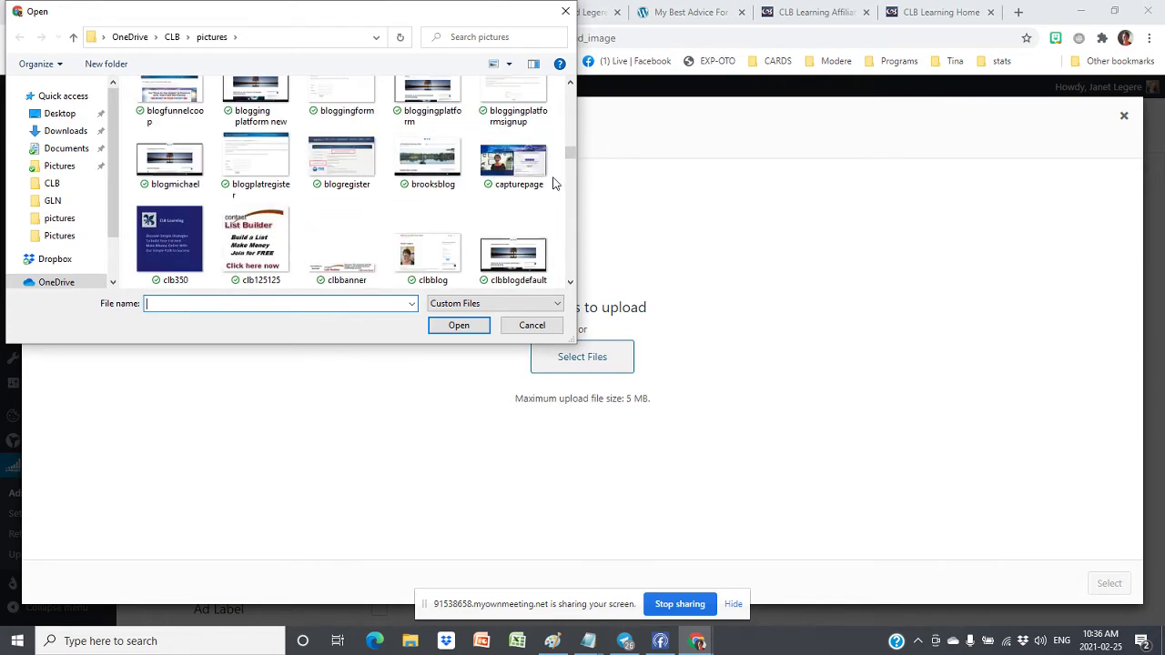
pyautogui.scroll(-2, 552, 183)
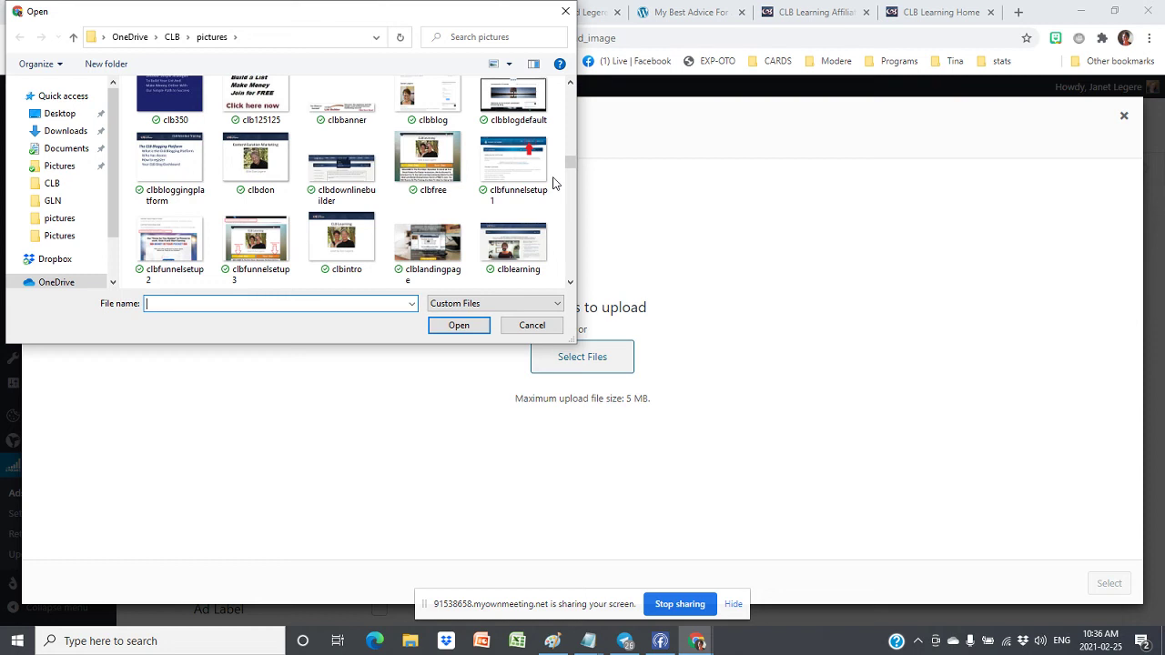
pyautogui.scroll(-4, 552, 183)
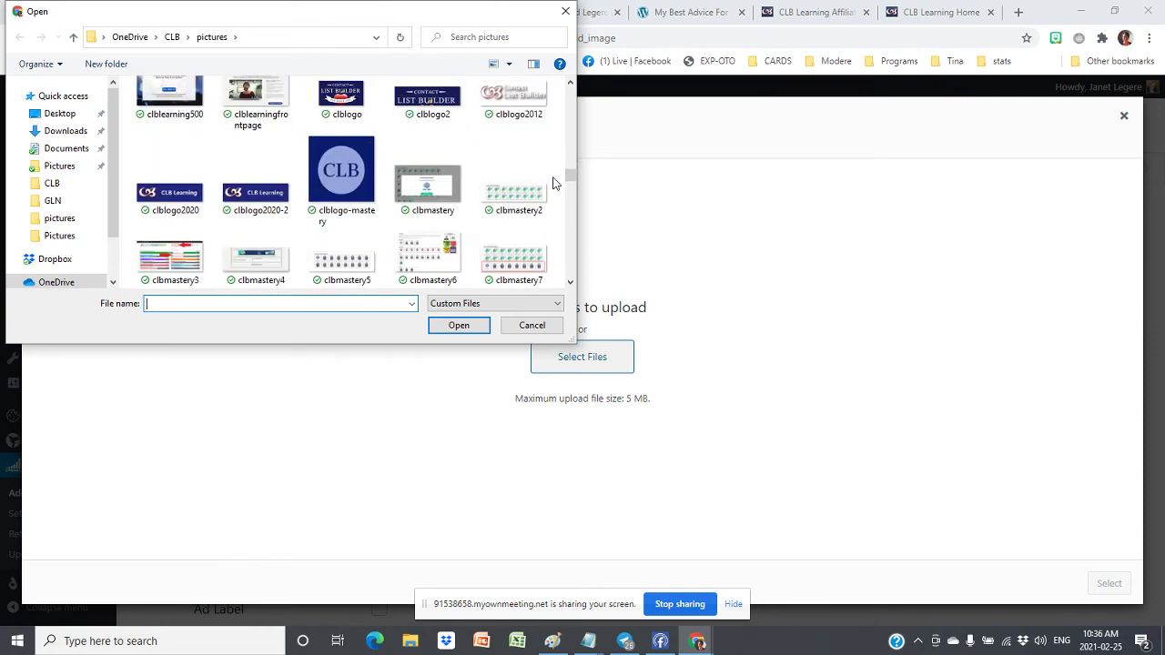
pyautogui.scroll(-2, 553, 183)
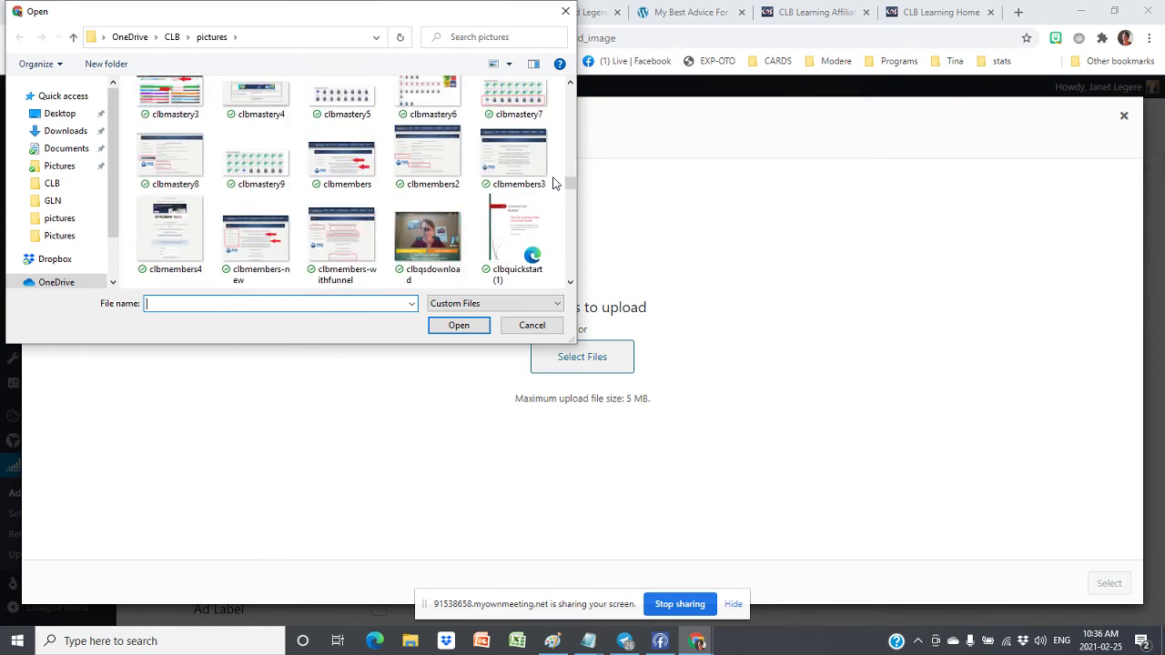
pyautogui.scroll(-2, 552, 183)
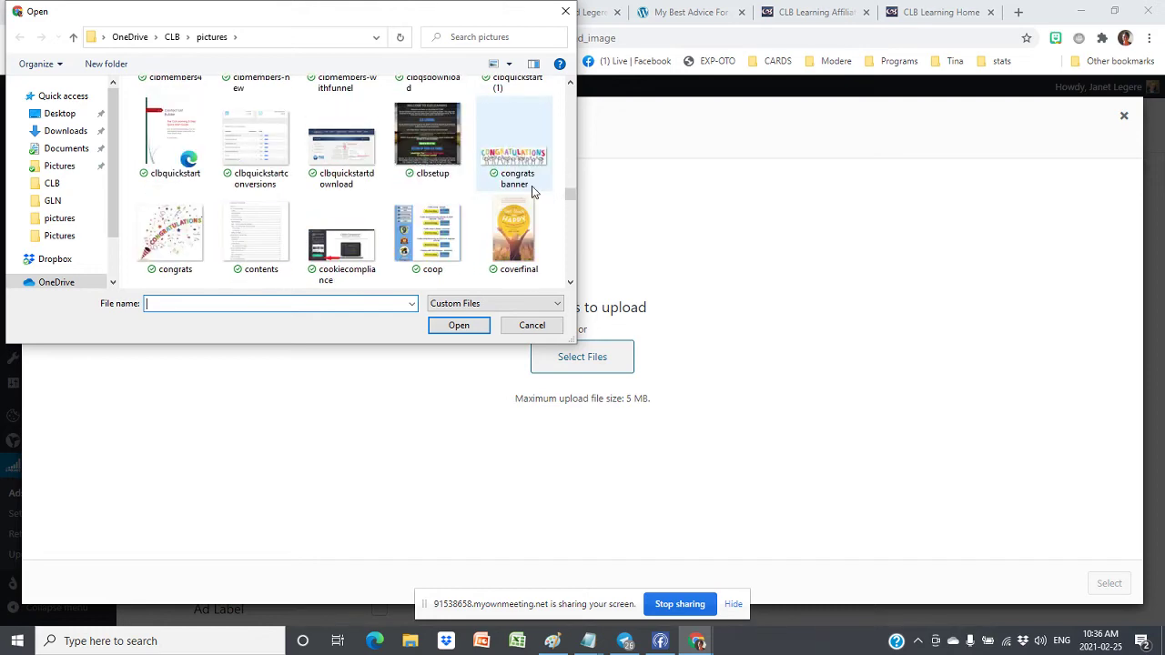
pyautogui.click(182, 134)
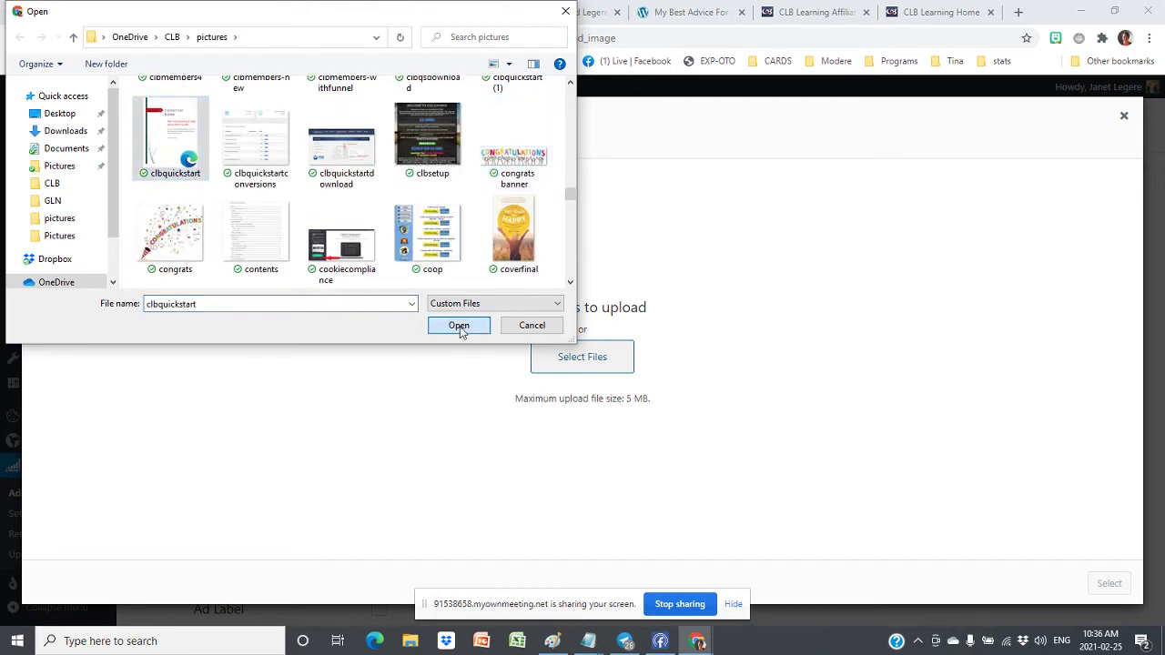
pyautogui.click(461, 327)
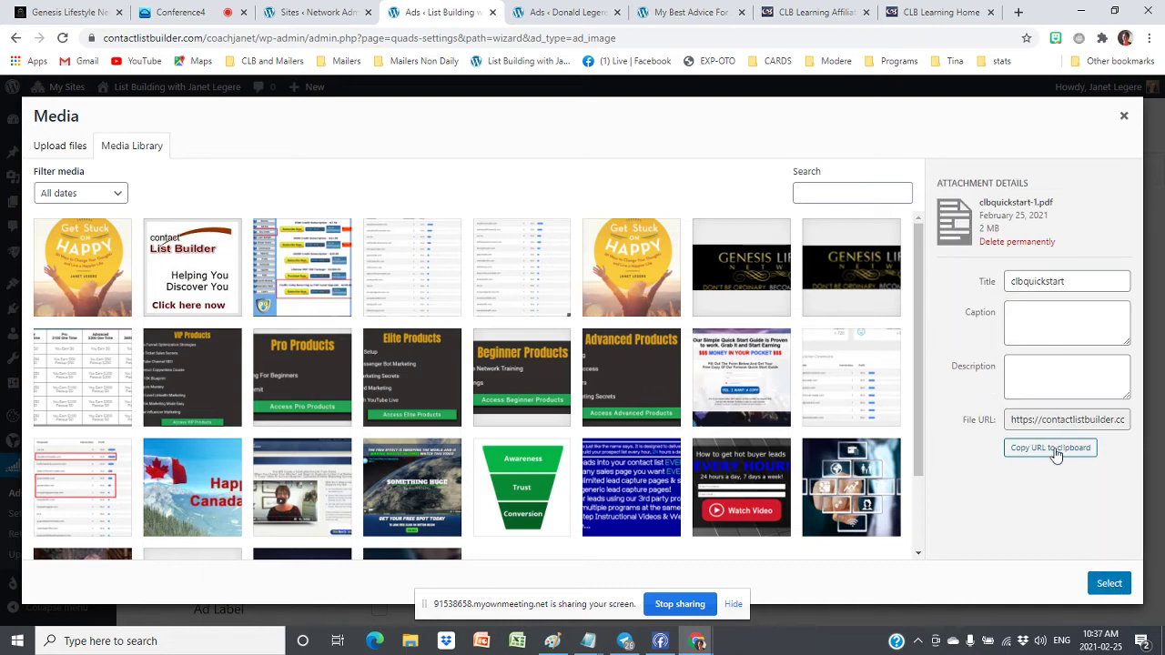
# Select the Quick Start Guide image from the library as the ad banner
pyautogui.click(1059, 420)
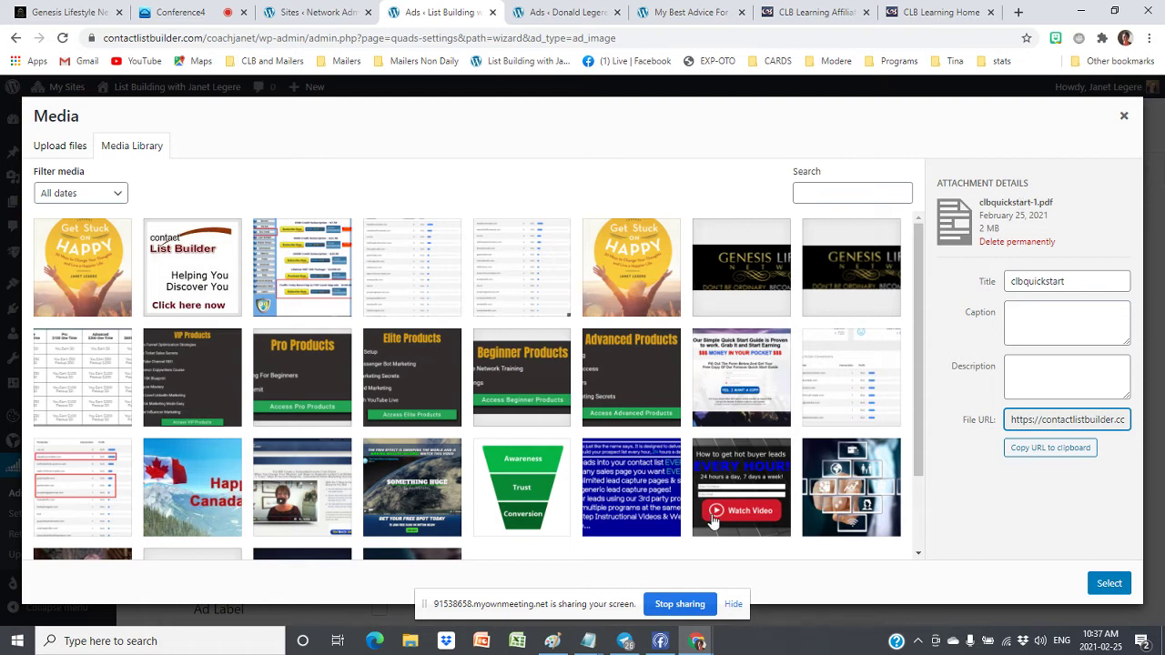
pyautogui.click(738, 362)
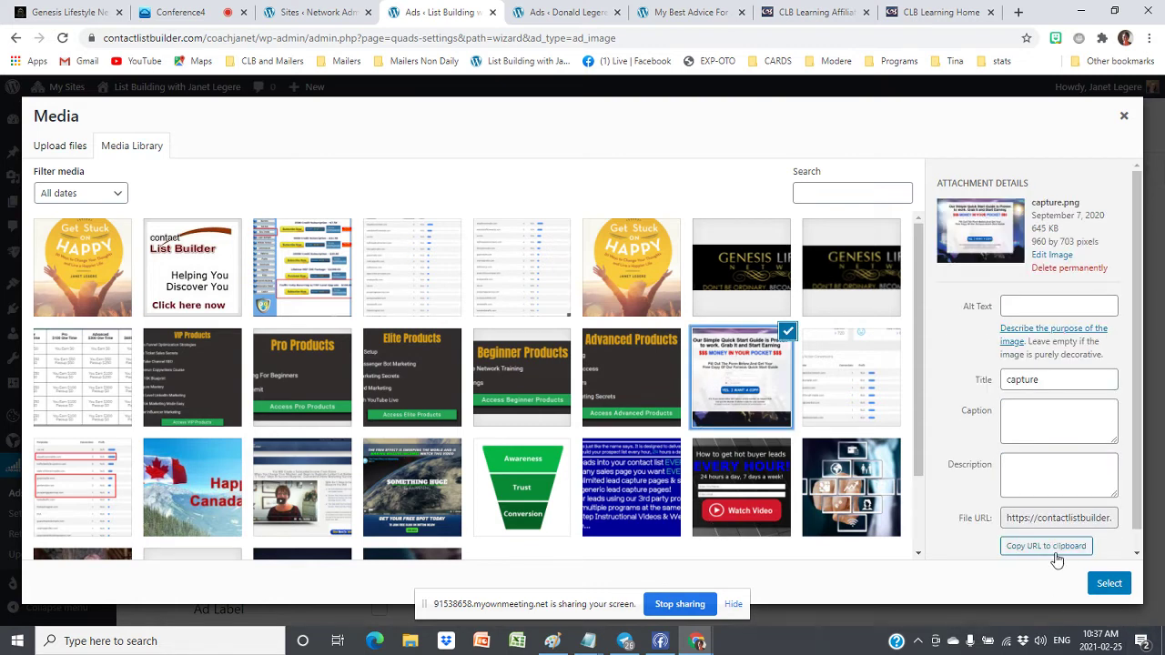
pyautogui.click(1043, 516)
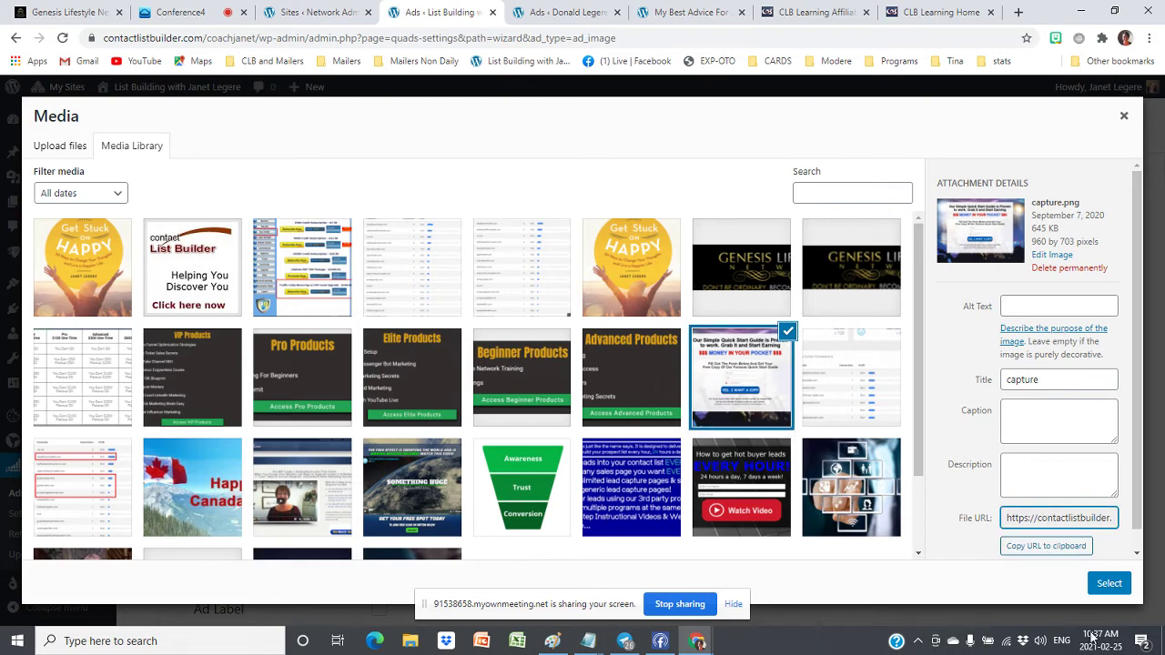
pyautogui.click(1109, 583)
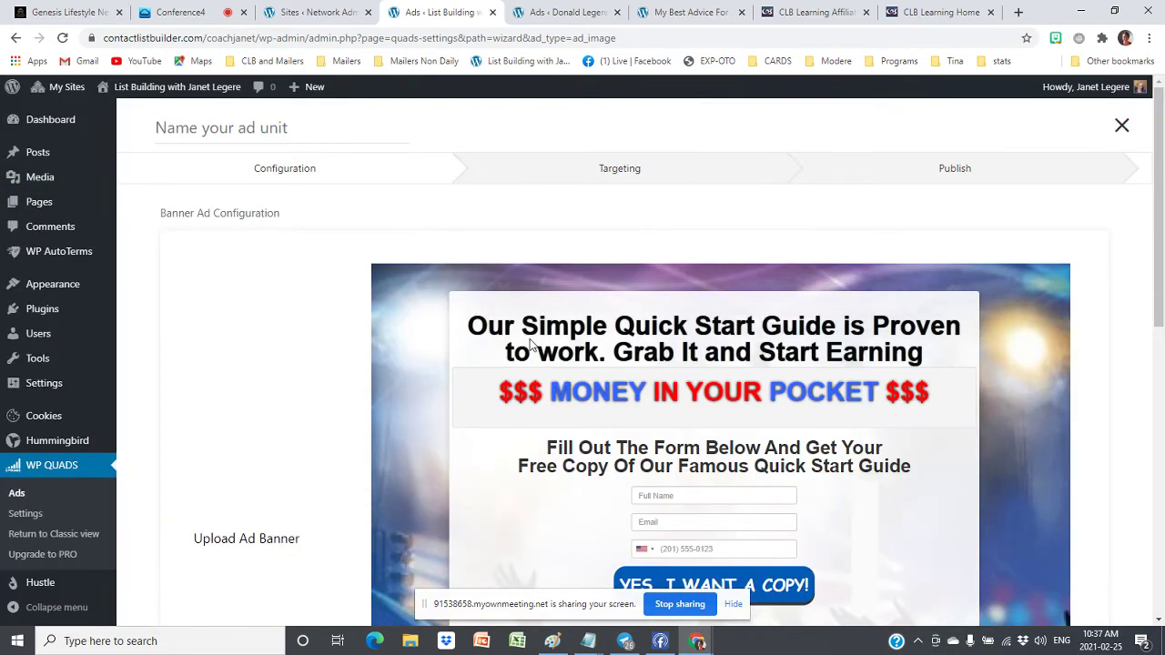
# Remove that banner and use the contact List Builder image (125.jpg) instead
pyautogui.scroll(-2, 564, 339)
pyautogui.scroll(-4, 573, 330)
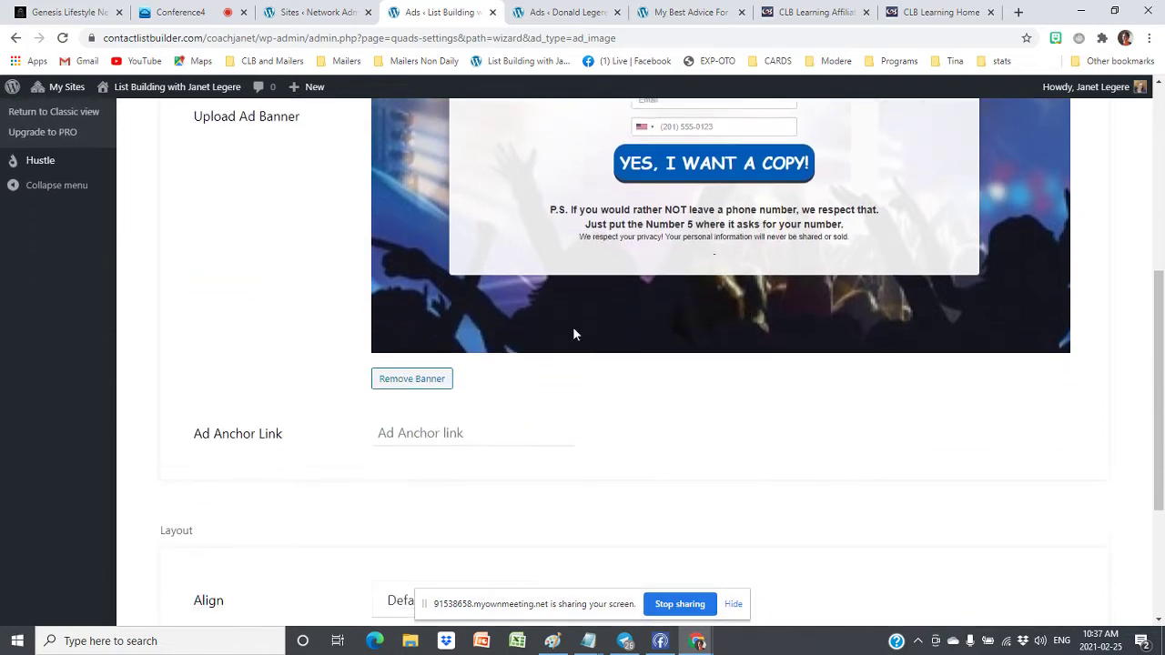
pyautogui.scroll(5, 523, 320)
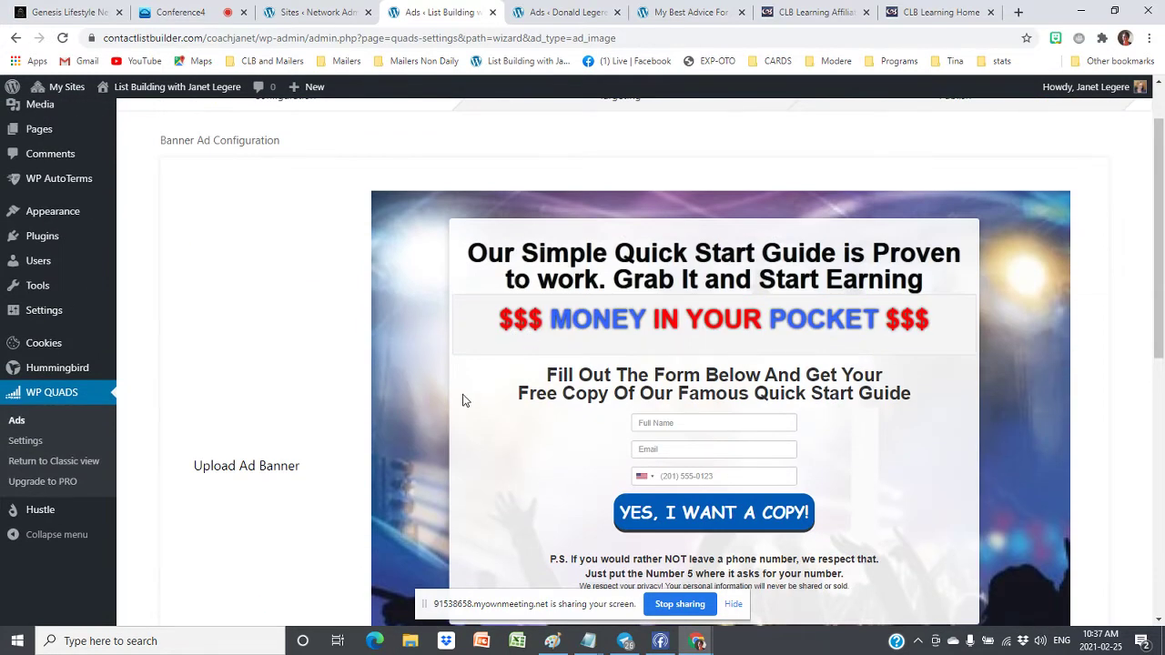
pyautogui.scroll(-3, 568, 389)
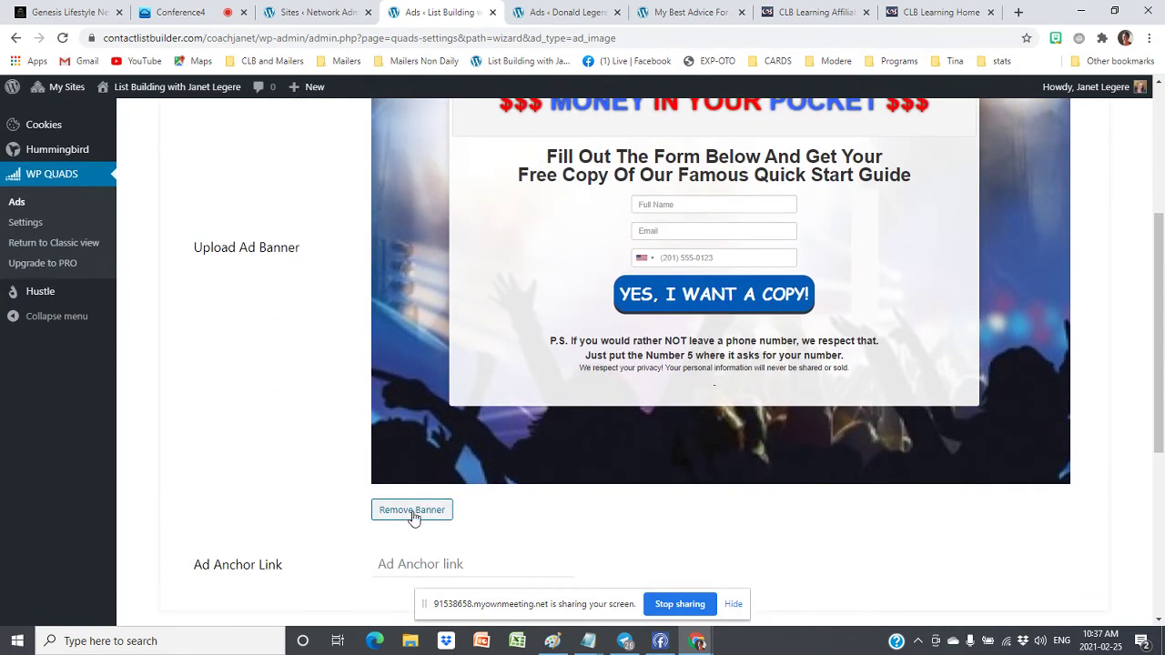
pyautogui.click(412, 511)
pyautogui.click(410, 141)
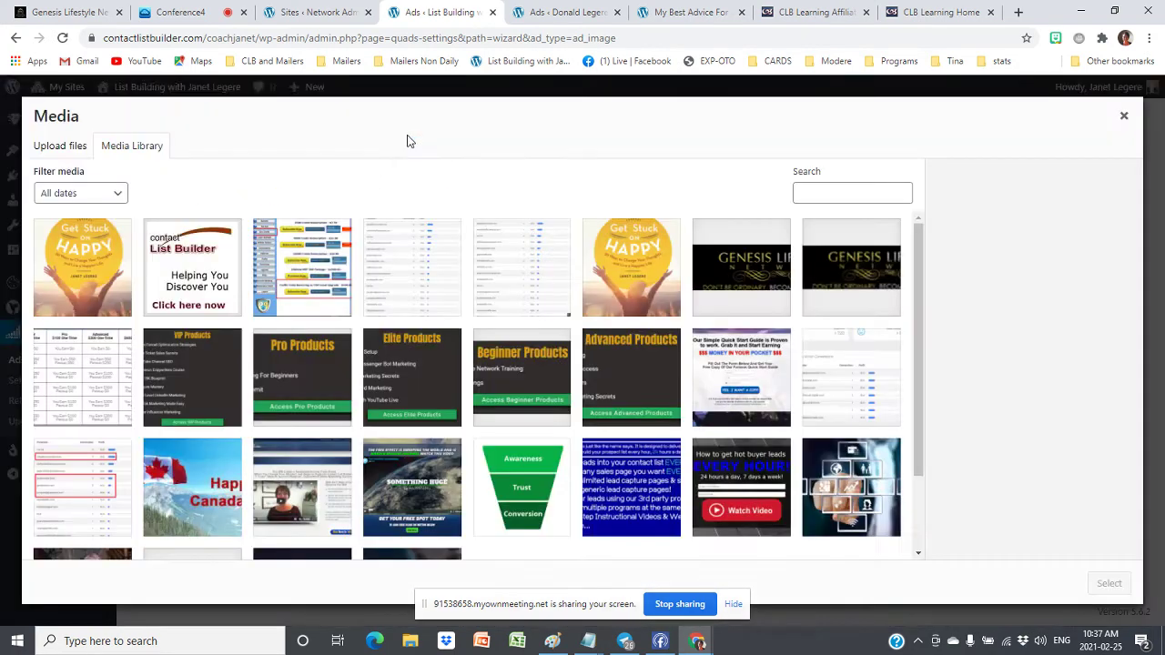
pyautogui.click(192, 253)
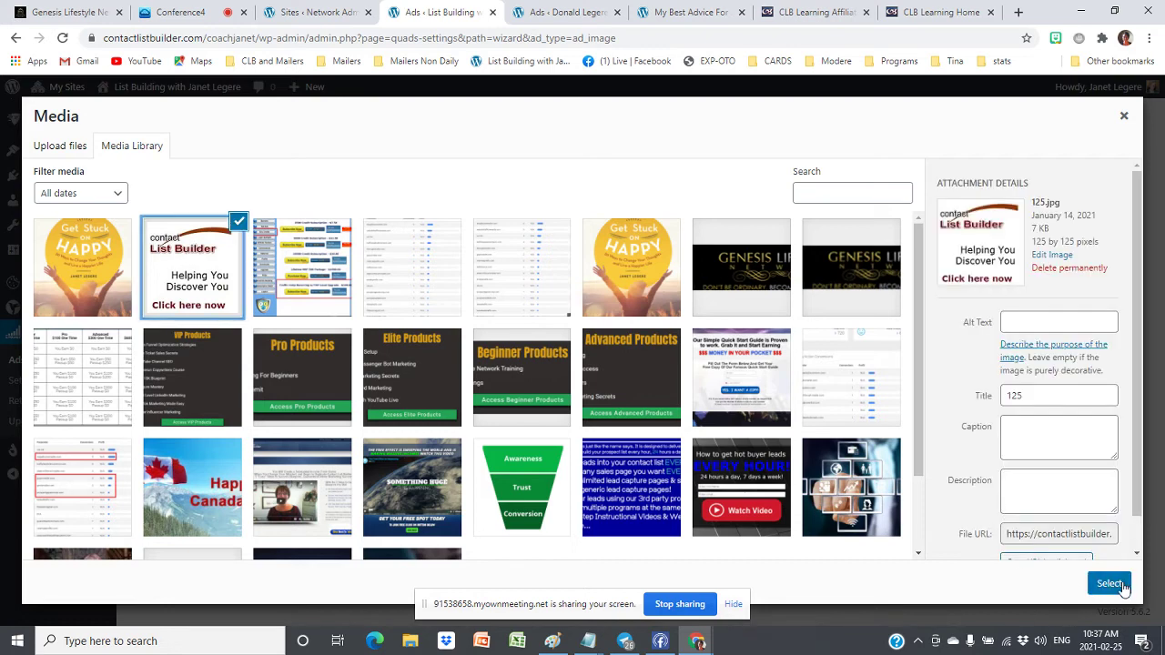
pyautogui.click(1109, 583)
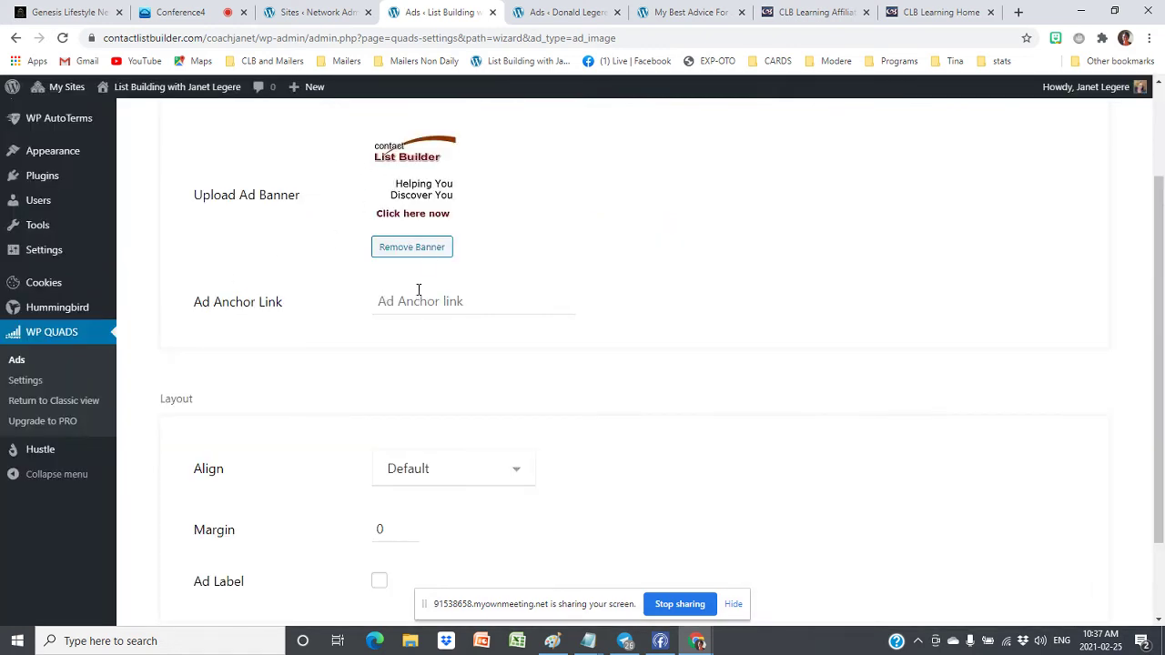
pyautogui.click(408, 301)
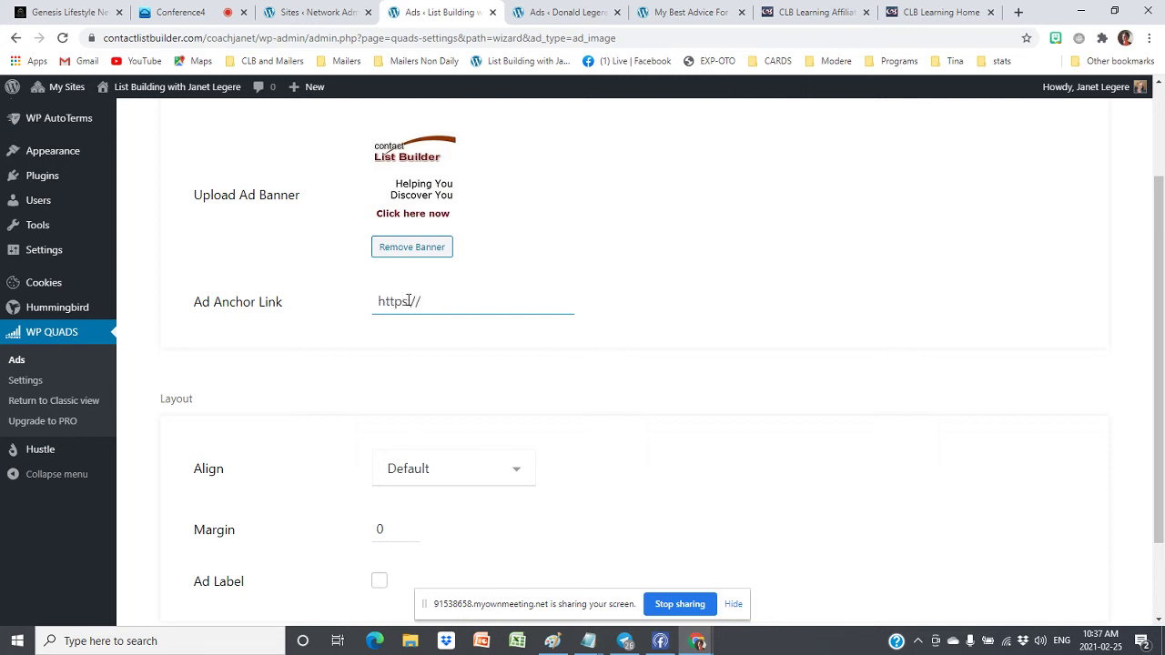
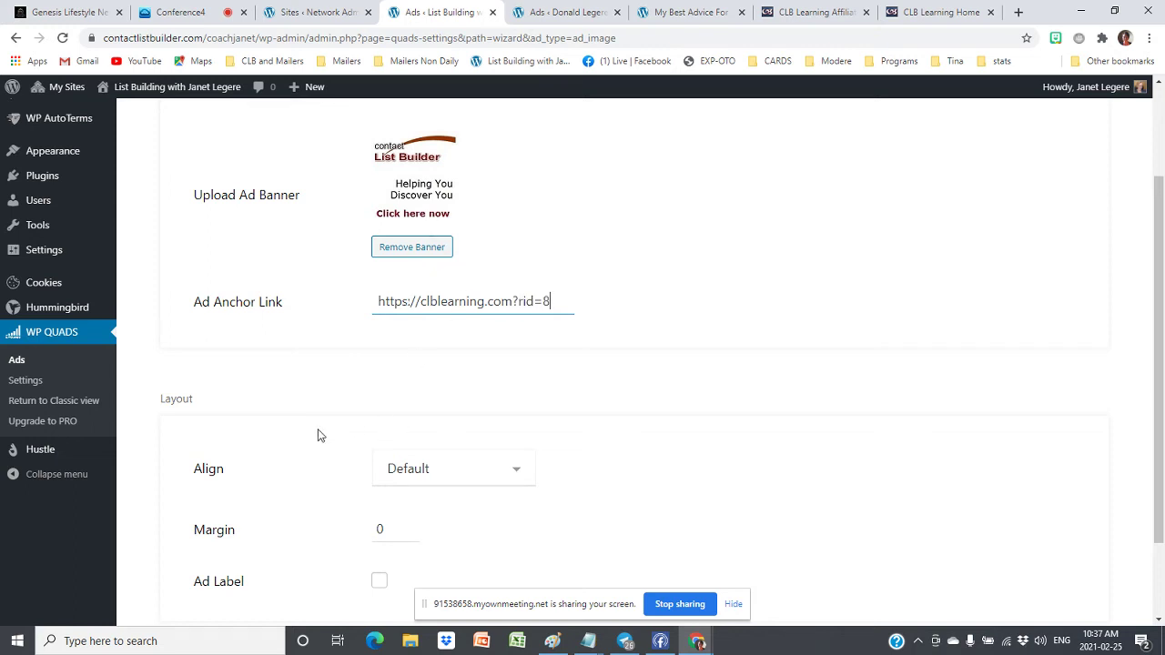
pyautogui.scroll(-1, 502, 425)
pyautogui.click(384, 362)
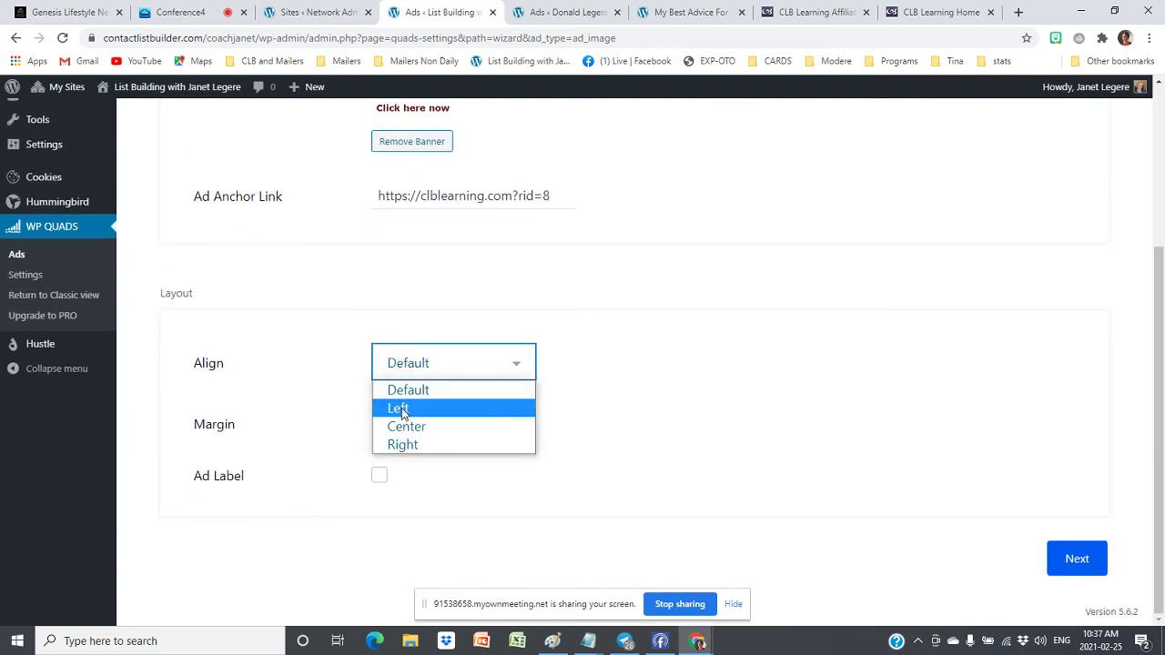
pyautogui.click(411, 444)
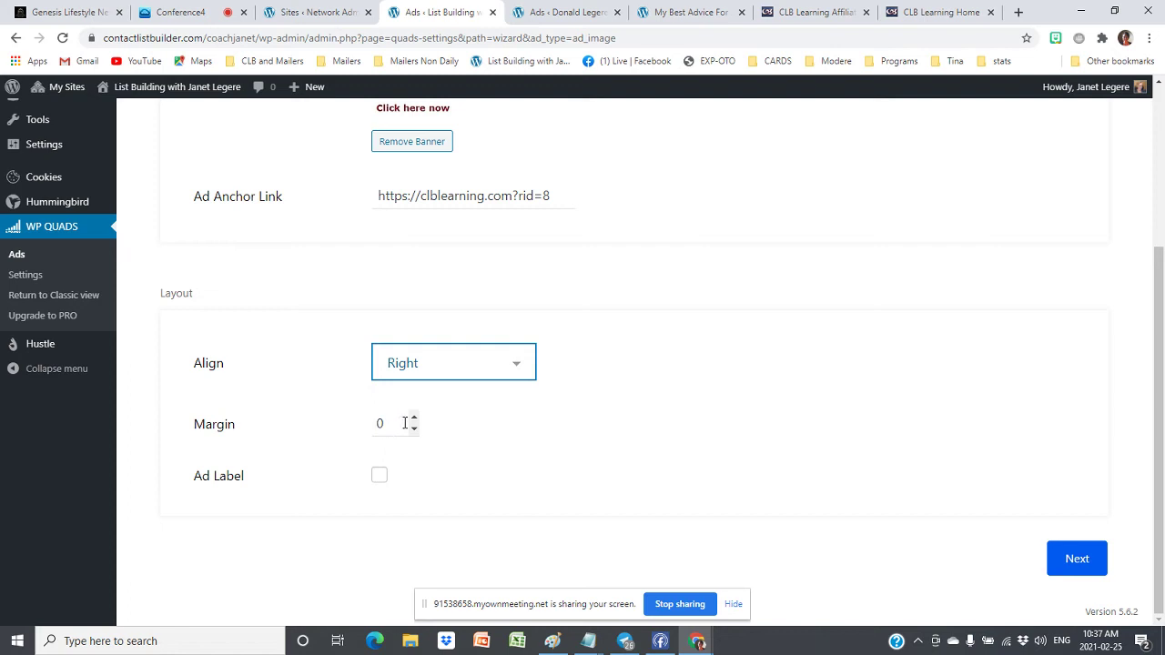
pyautogui.click(414, 418)
pyautogui.click(414, 418)
pyautogui.click(414, 419)
pyautogui.click(414, 419)
pyautogui.click(414, 419)
pyautogui.click(414, 418)
pyautogui.click(414, 419)
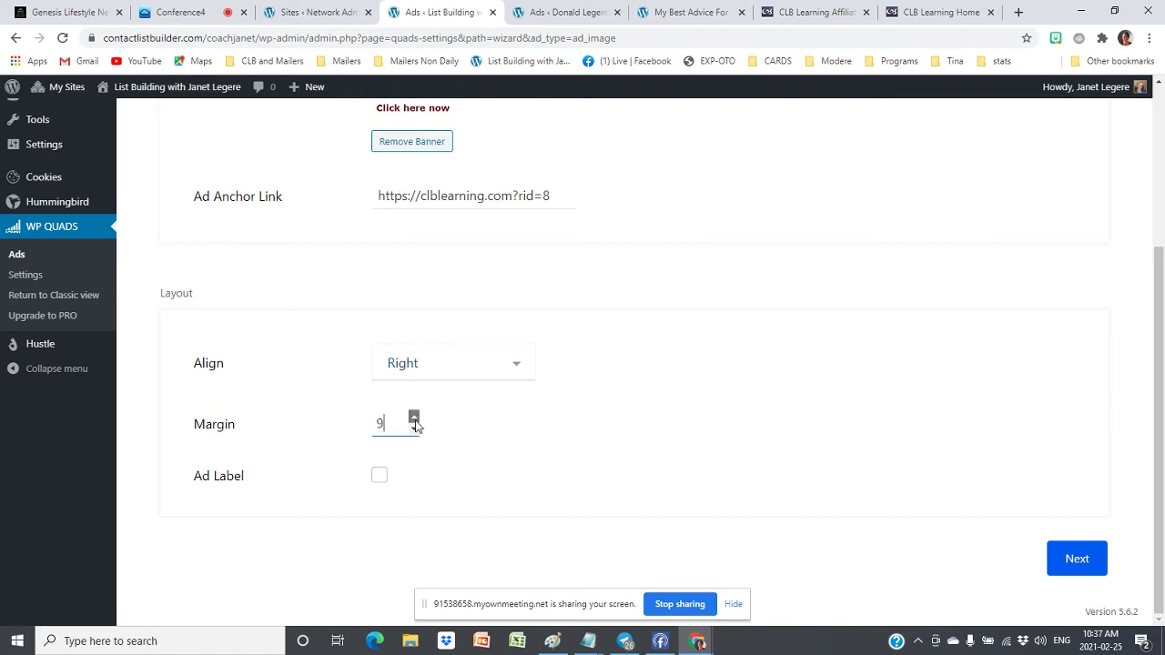
# Enable the ad label with text 'Visit Our Sponsor' and move on to Targeting
pyautogui.click(379, 475)
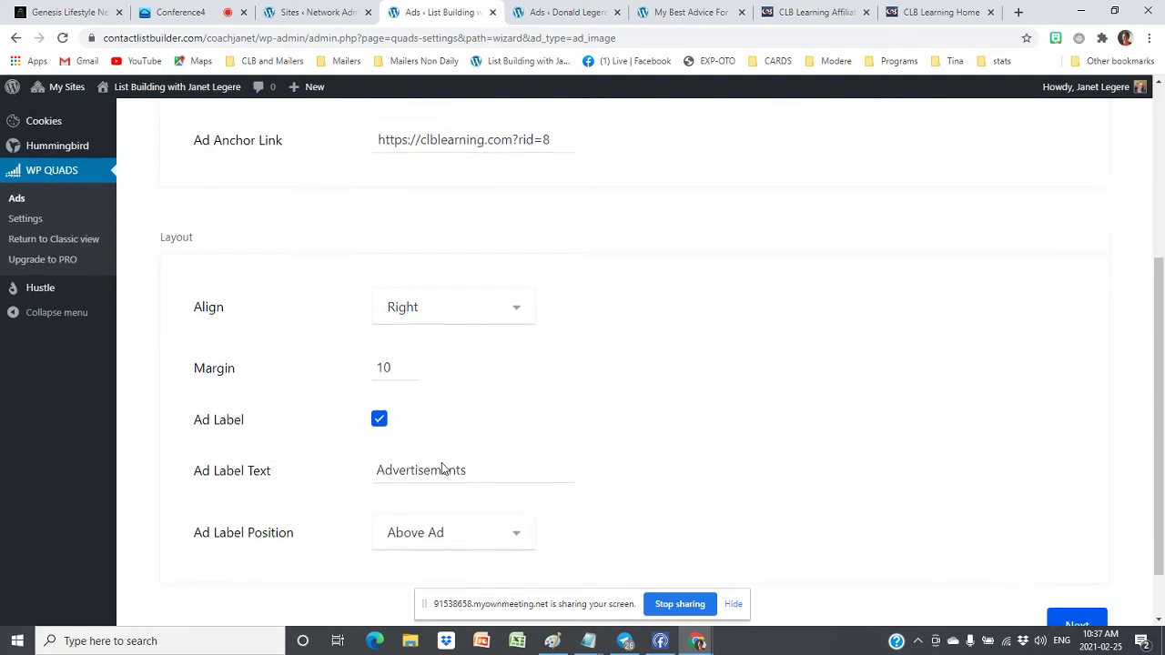
pyautogui.scroll(-1, 483, 463)
pyautogui.moveTo(483, 462); pyautogui.dragTo(254, 474)
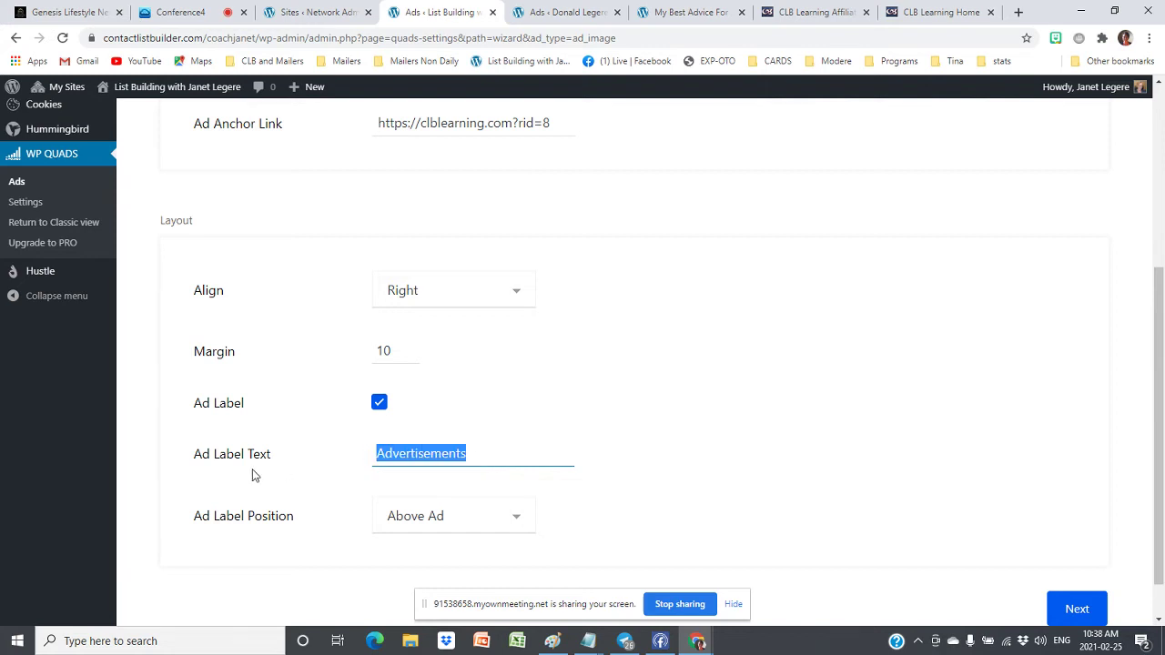
pyautogui.write('Visit Our Sponsor')
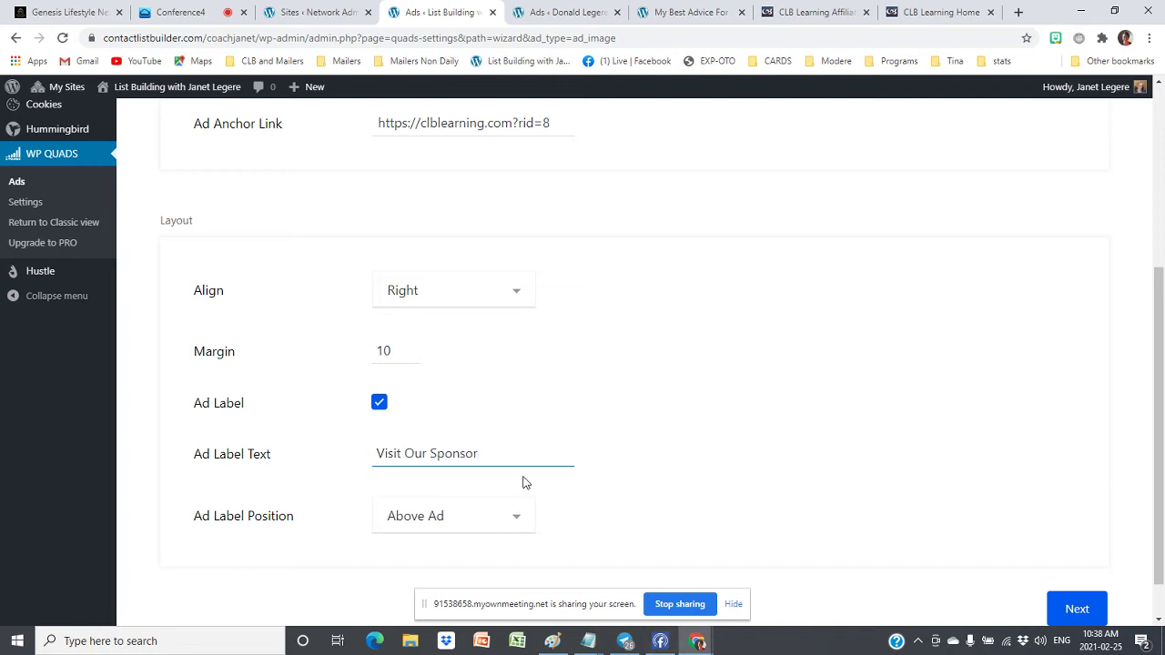
pyautogui.scroll(-1, 587, 442)
pyautogui.click(1072, 545)
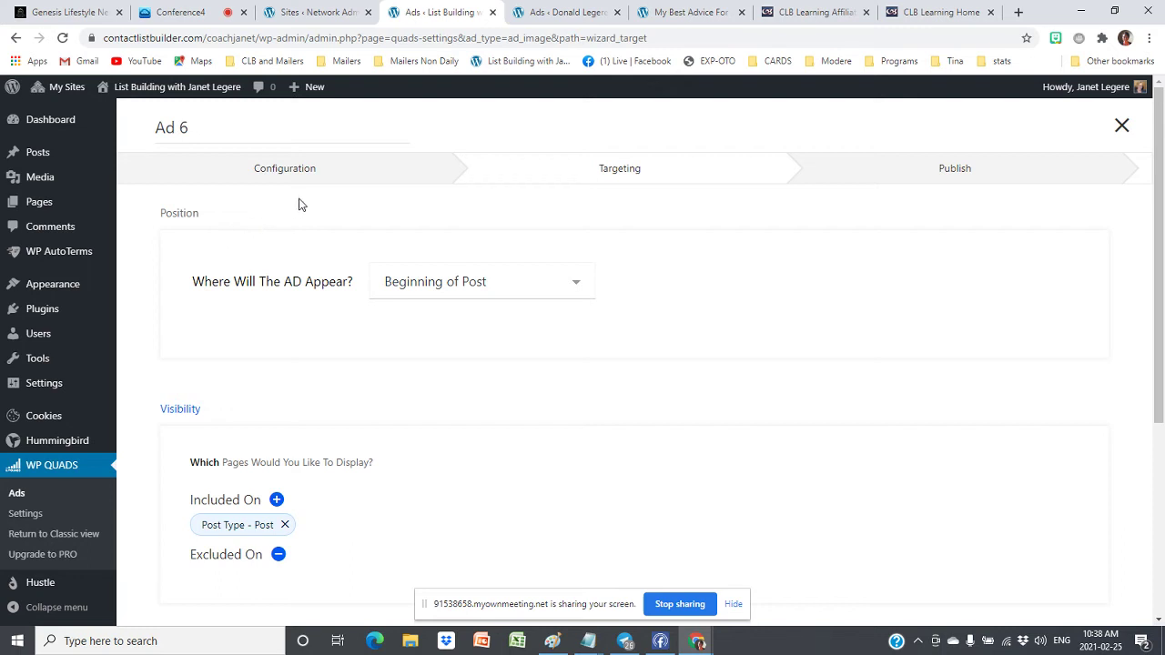
# Set the ad position to Middle of Post and publish Ad 6
pyautogui.click(499, 270)
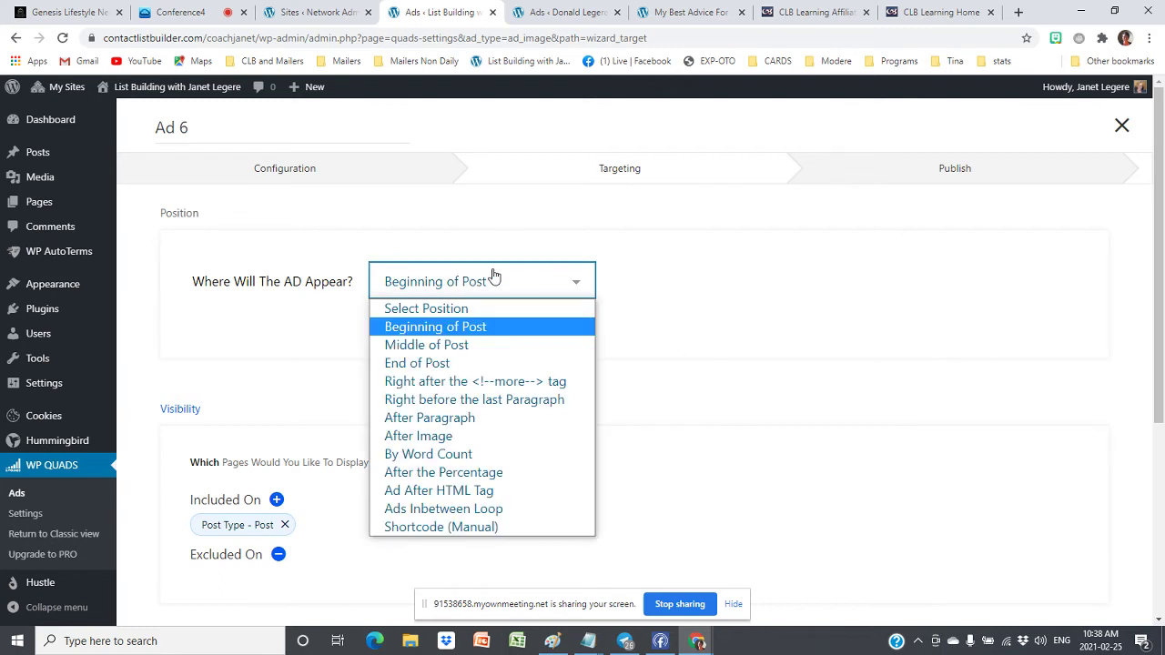
pyautogui.click(424, 346)
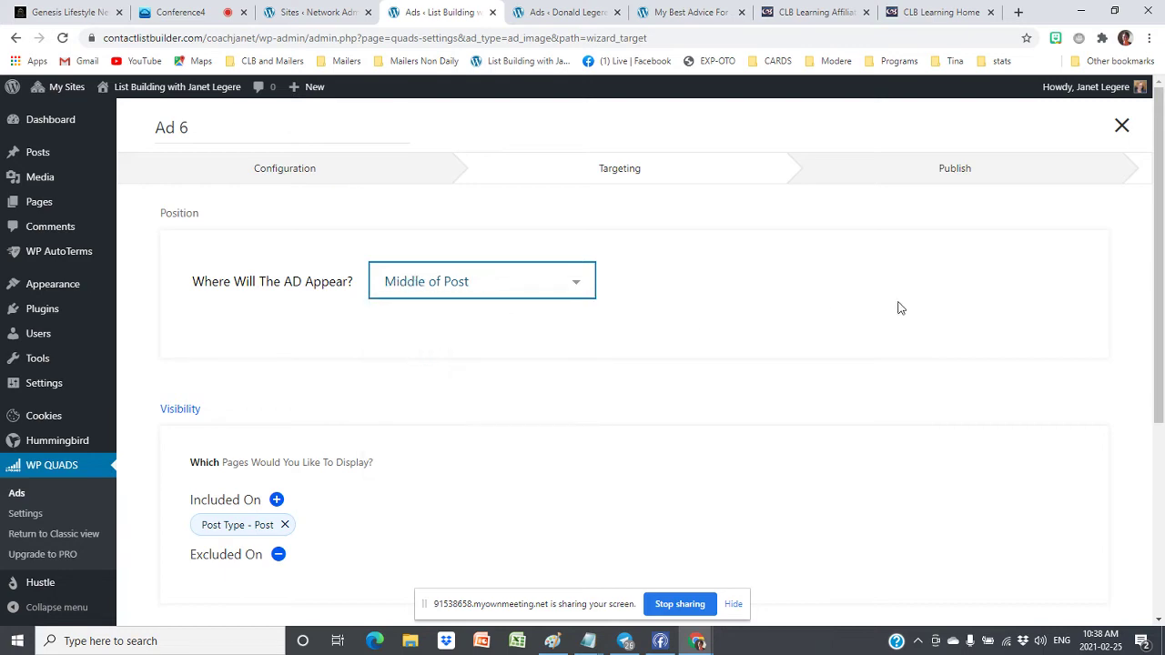
pyautogui.scroll(-4, 897, 306)
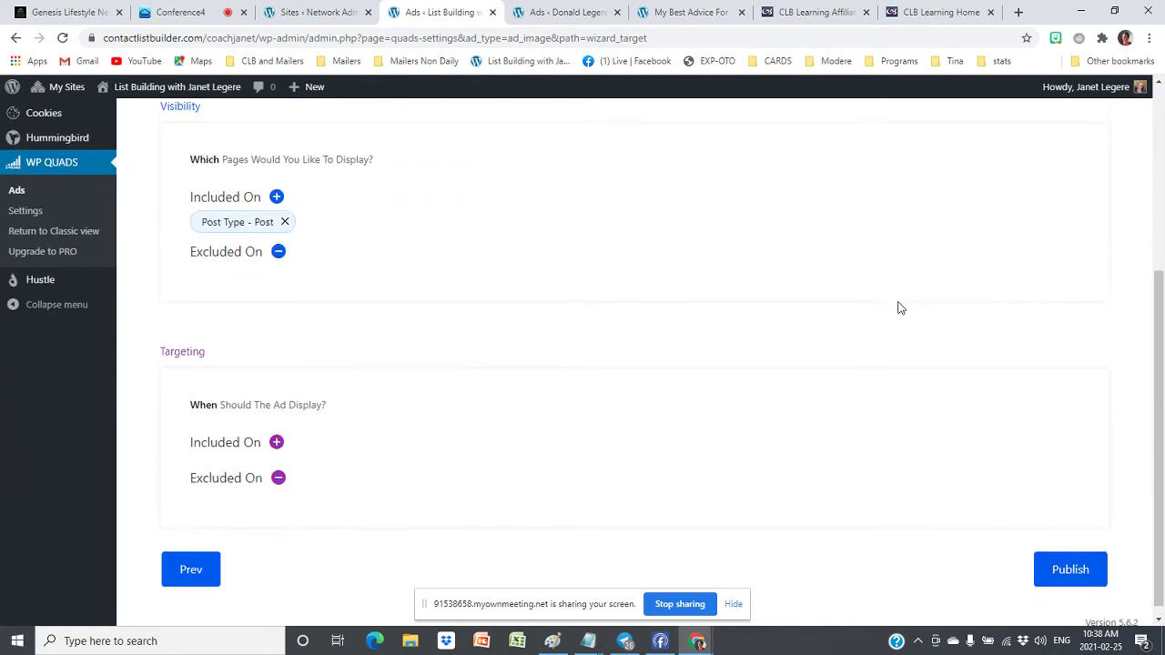
pyautogui.click(1063, 555)
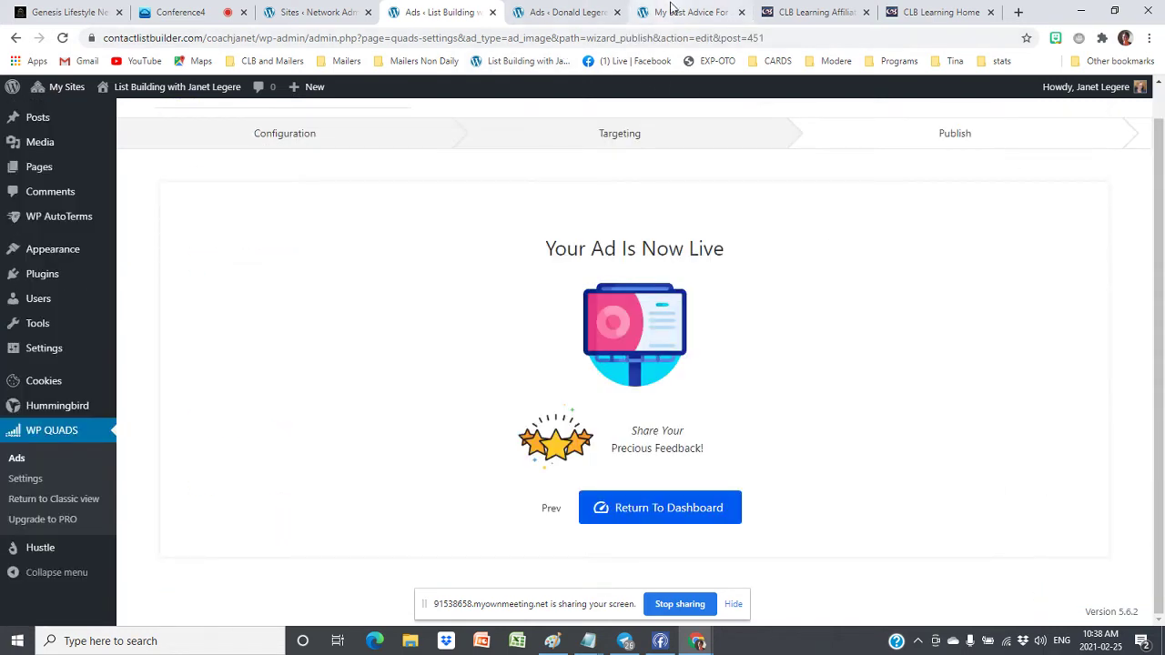
pyautogui.click(671, 11)
# Reload the My Best Advice For 2021 post and scroll down to the Visit Our Sponsor ad
pyautogui.click(61, 39)
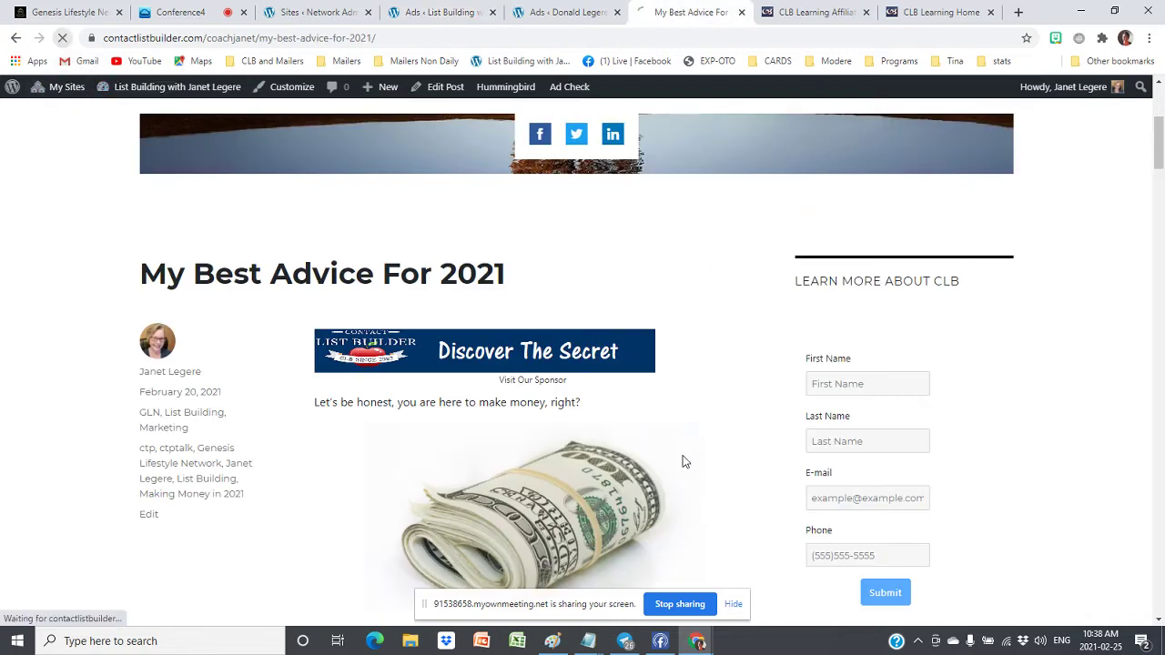
pyautogui.scroll(-10, 343, 321)
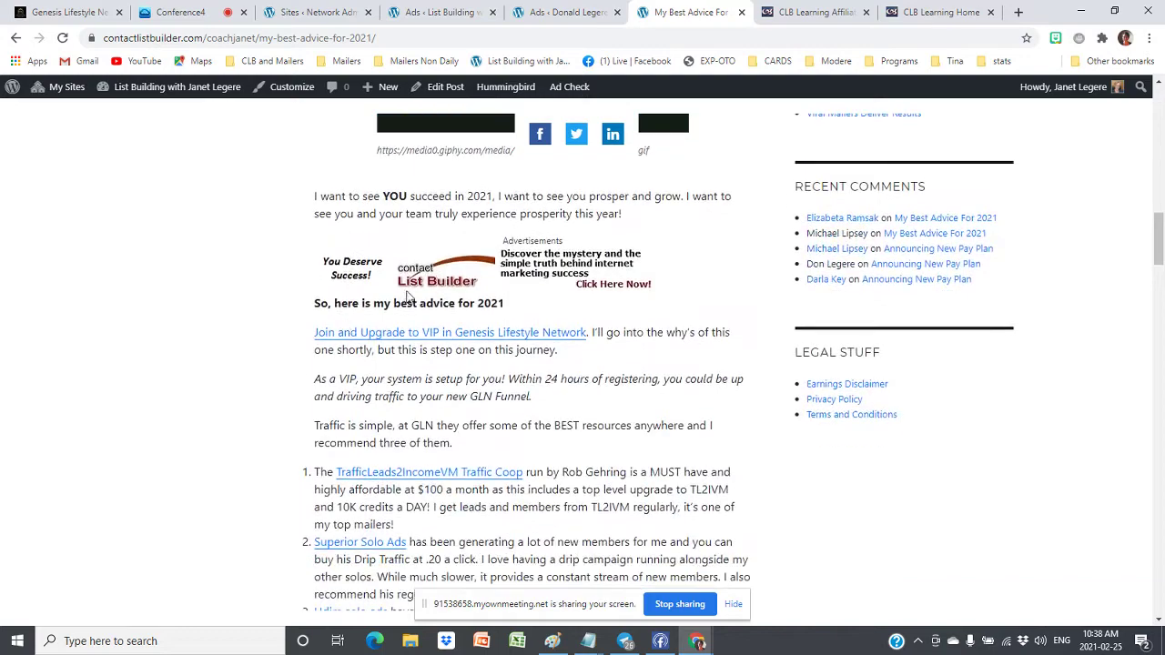
pyautogui.scroll(-5, 469, 278)
pyautogui.scroll(-10, 469, 278)
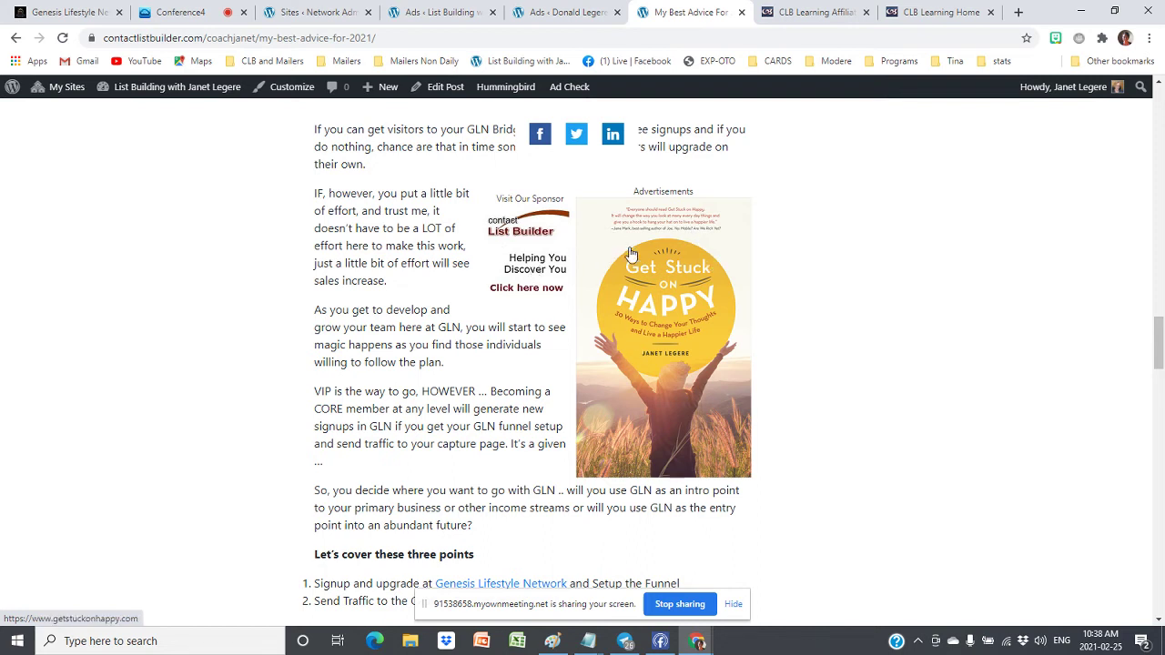
# Go back to the WP QUADS ads list and look through Ad 1 and Ad 2
pyautogui.click(440, 13)
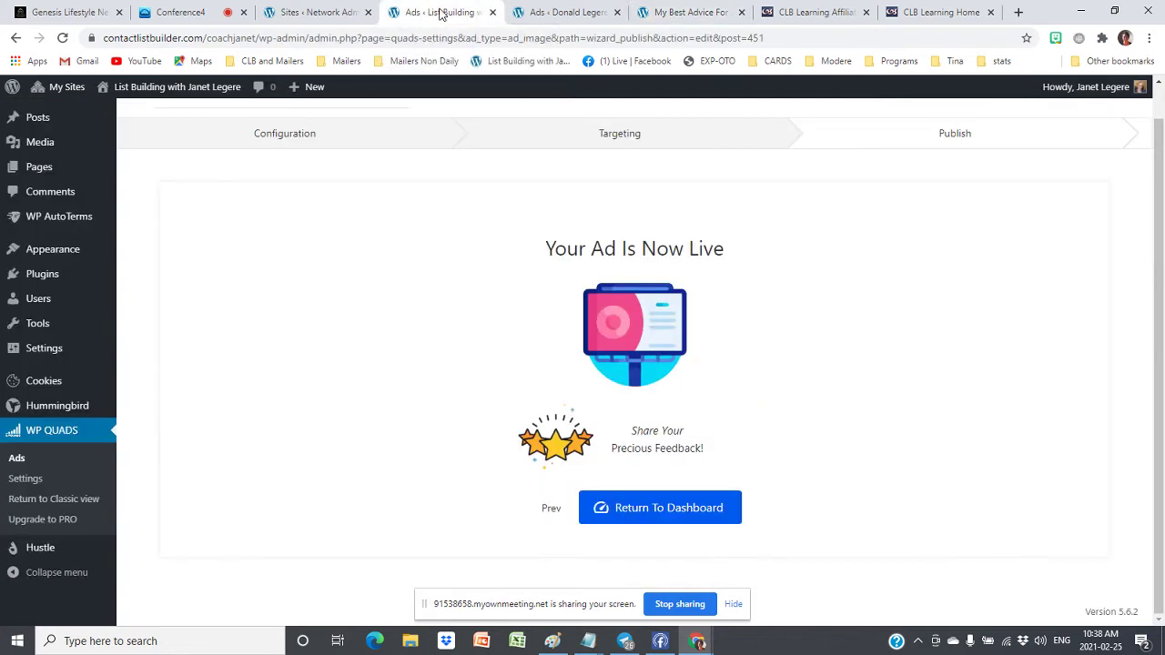
pyautogui.click(647, 503)
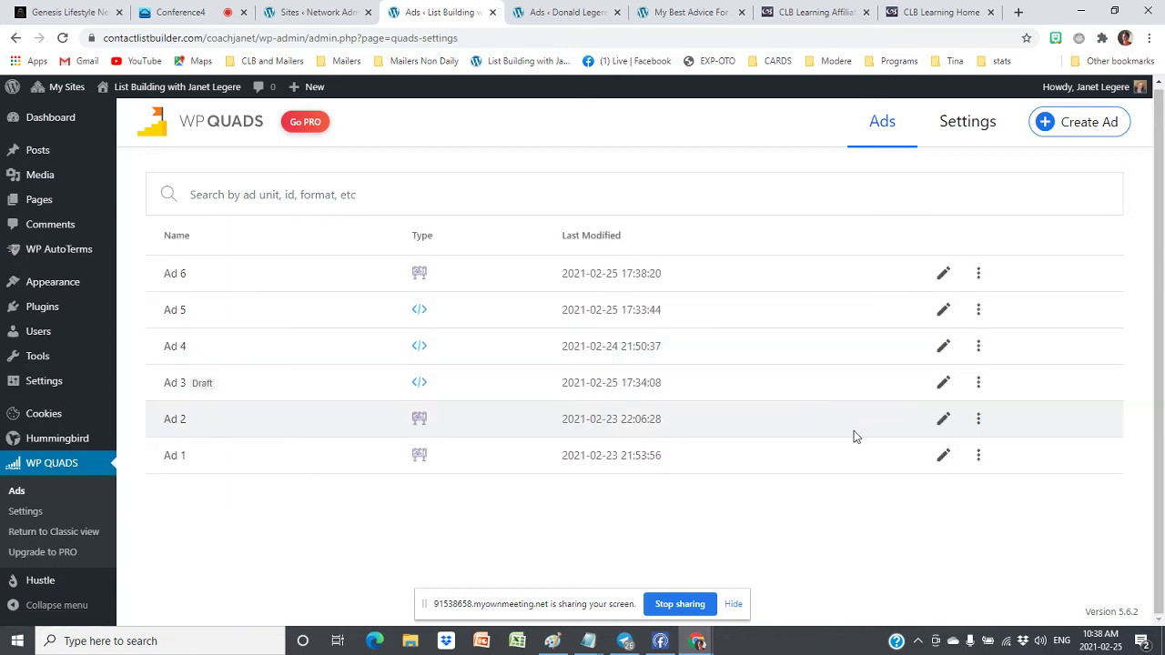
pyautogui.click(943, 457)
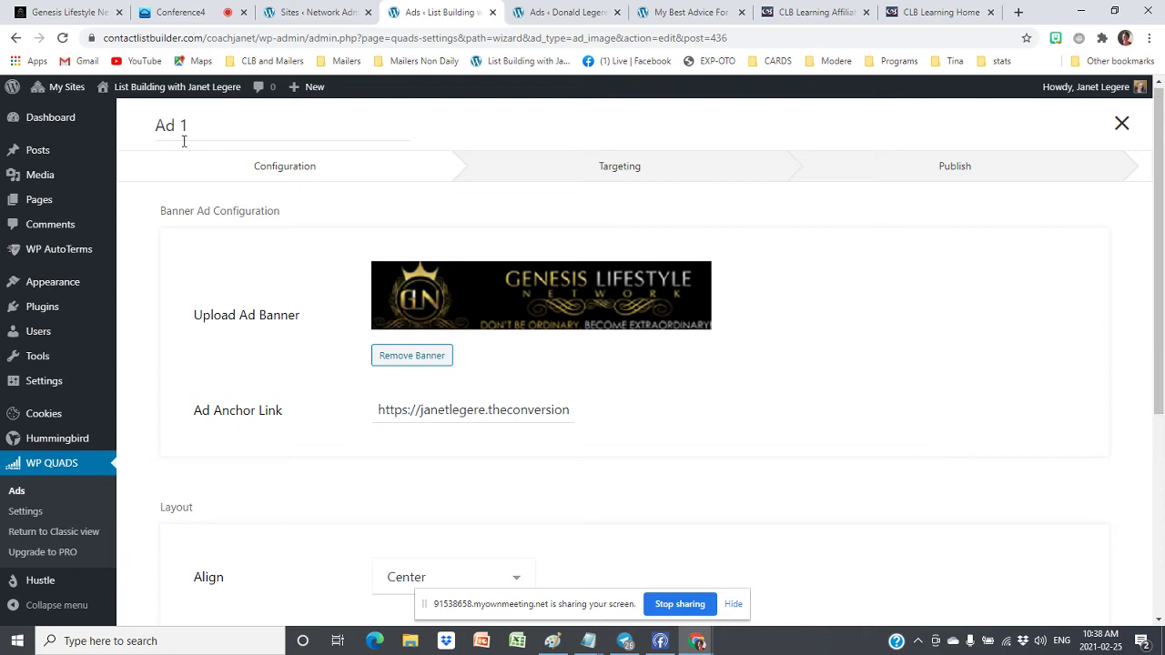
pyautogui.click(16, 38)
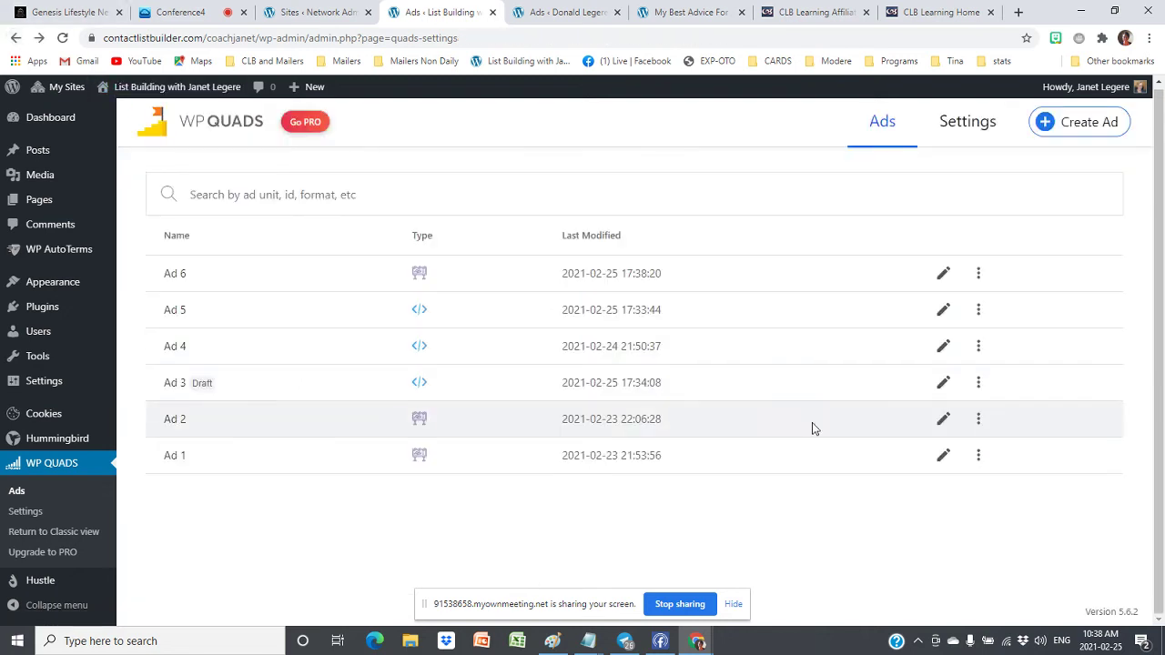
pyautogui.click(944, 420)
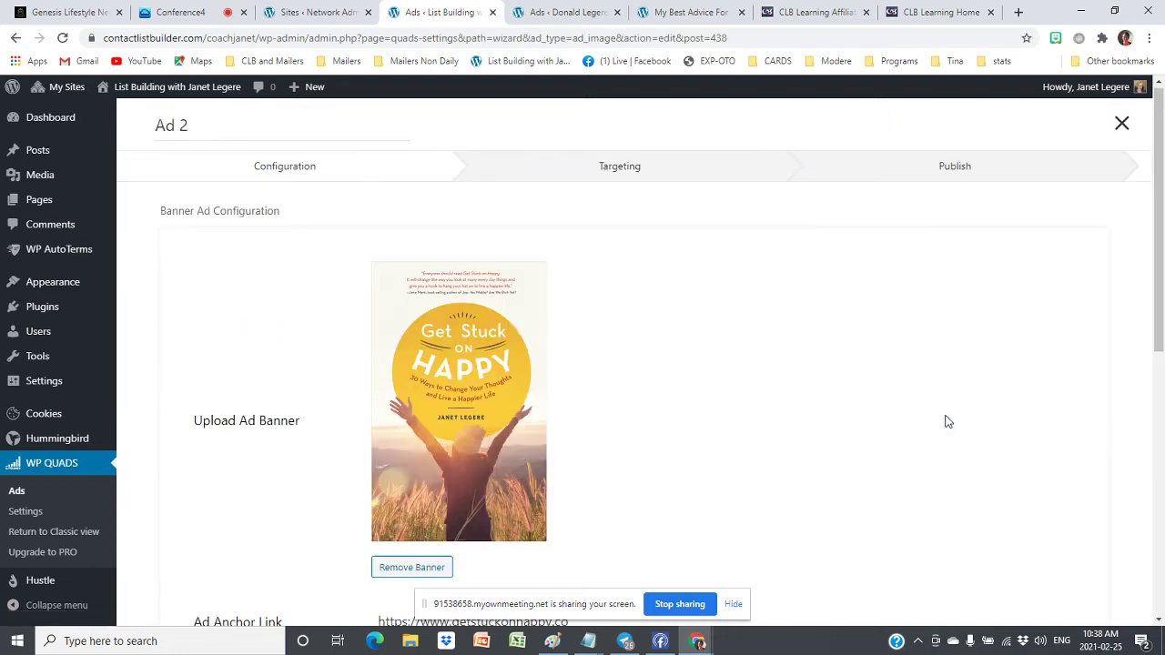
pyautogui.scroll(-5, 773, 342)
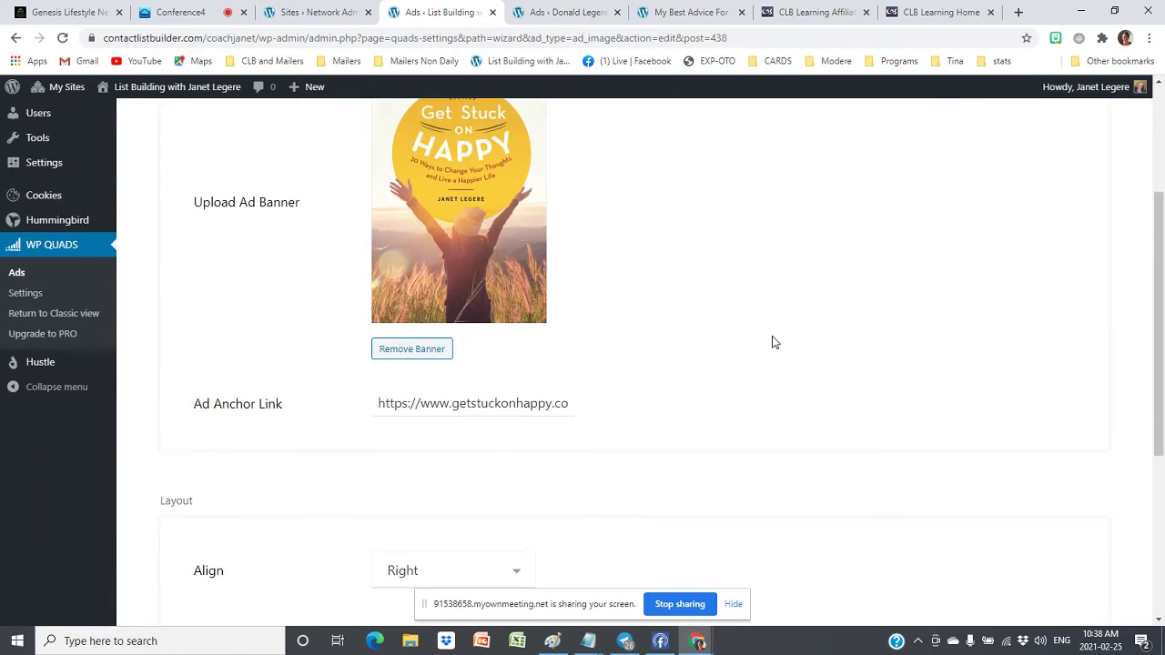
pyautogui.scroll(10, 773, 338)
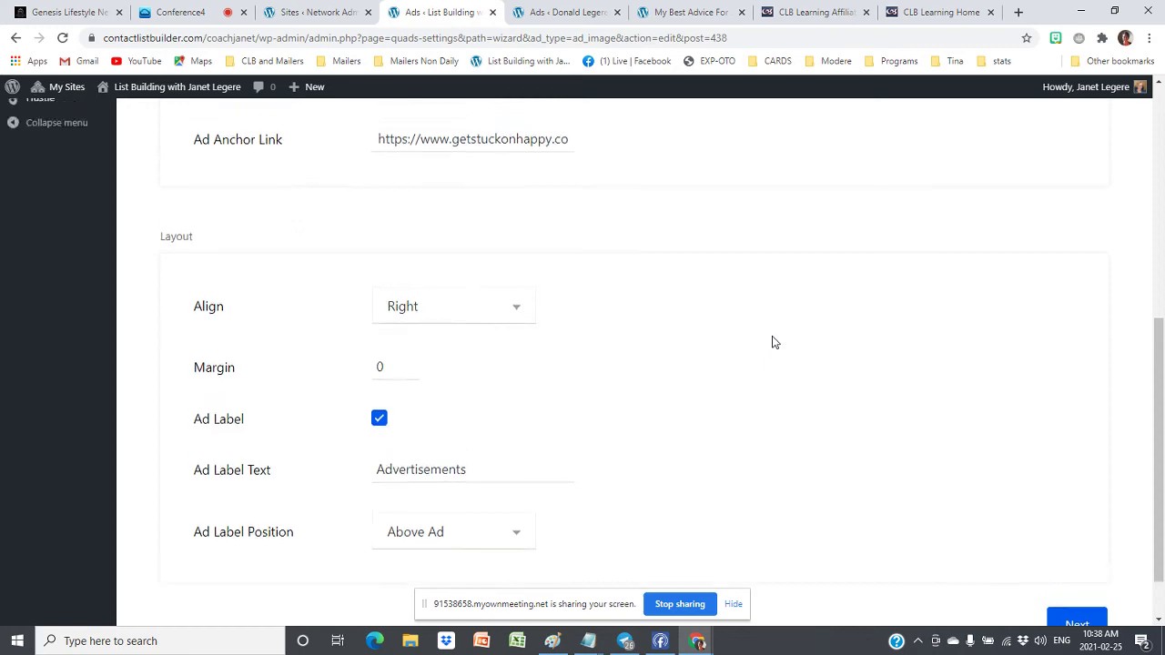
# Set Ad 2 (Get Stuck on Happy) to Draft from its actions menu
pyautogui.moveTo(93, 94)
pyautogui.click(16, 37)
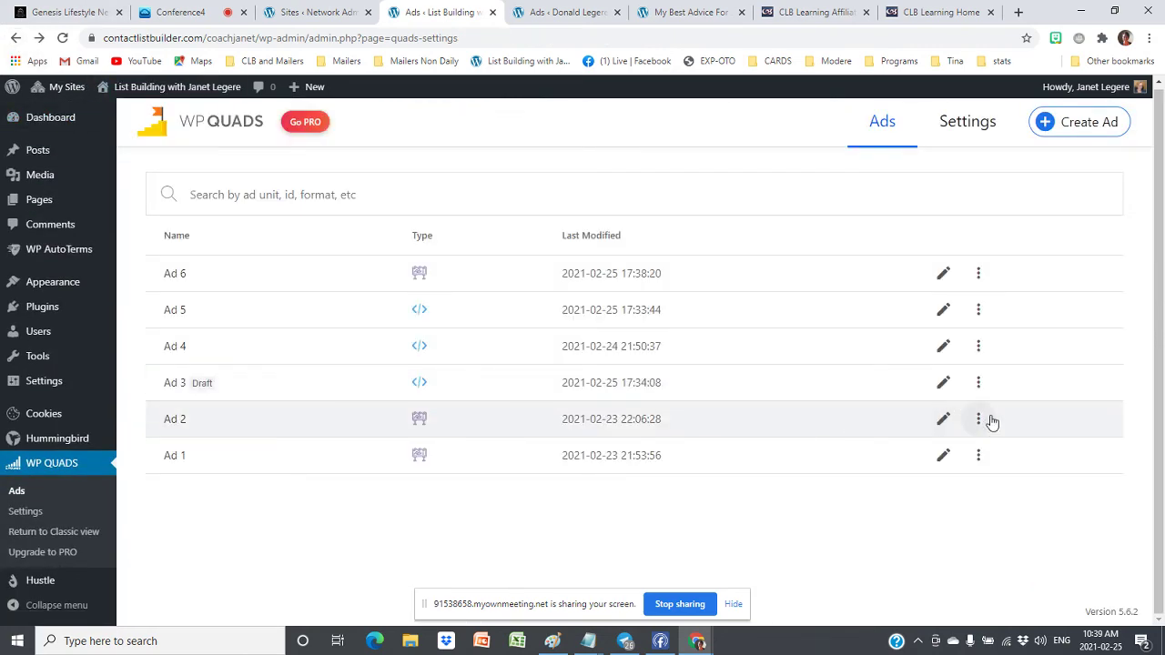
pyautogui.click(978, 419)
pyautogui.click(898, 428)
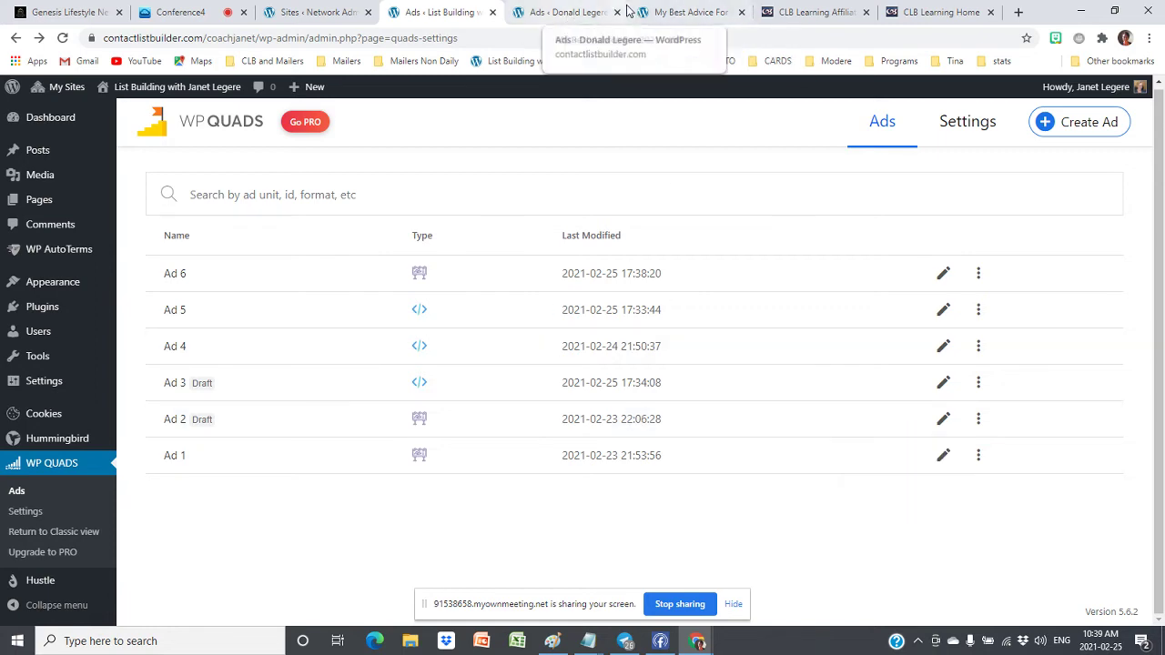
# Switch to the My Best Advice For 2021 post and reload it
pyautogui.click(564, 12)
pyautogui.click(690, 11)
pyautogui.click(61, 37)
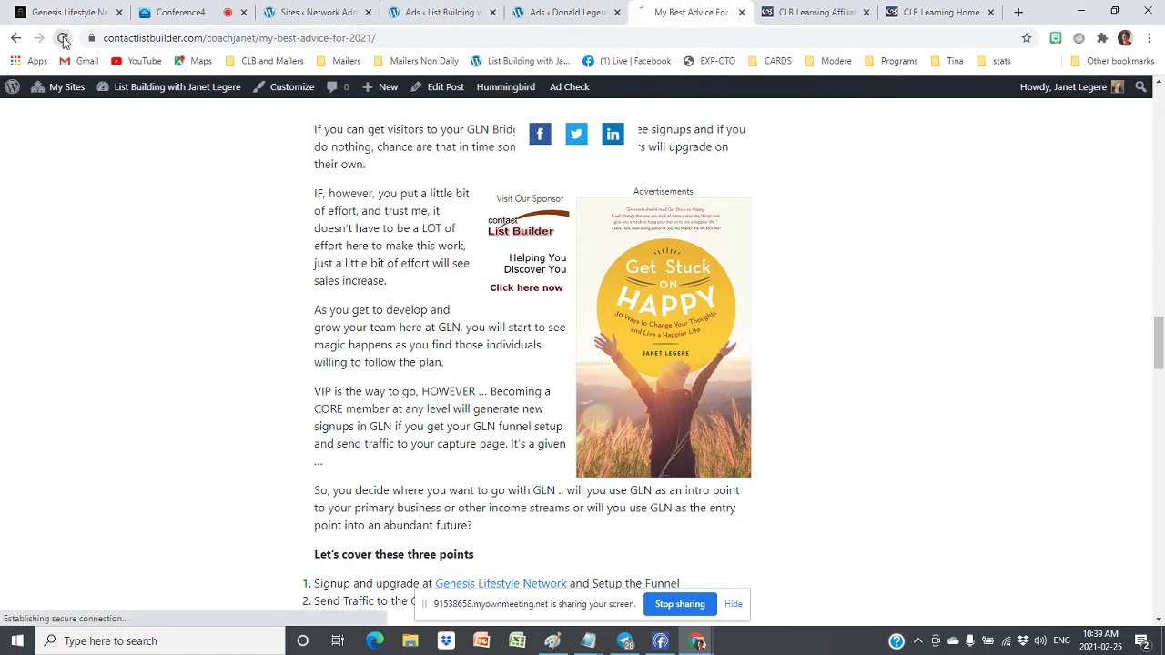
# Check the post's remaining ads, then go back to the Ads < List Building tab
pyautogui.scroll(-4, 964, 267)
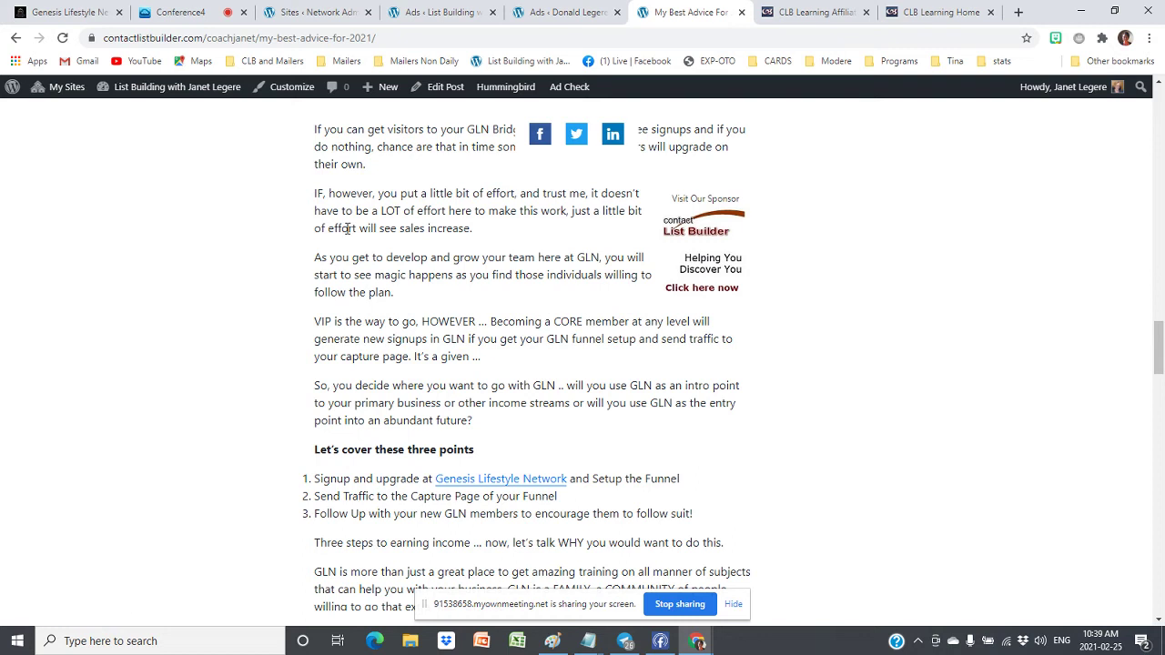
pyautogui.click(436, 12)
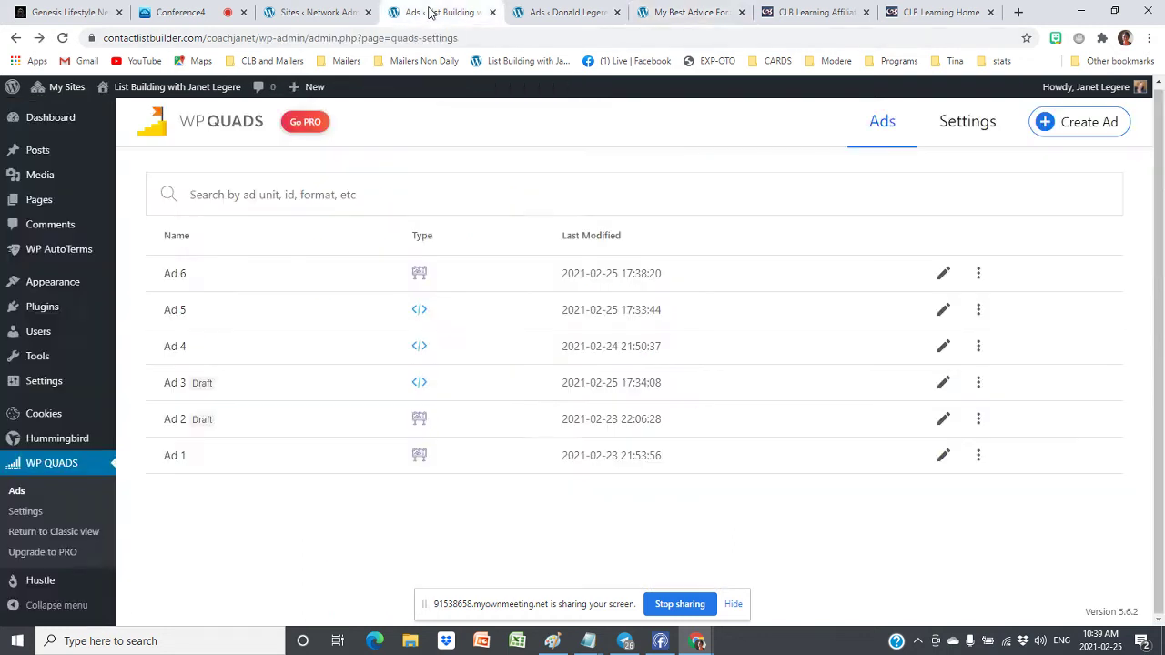
pyautogui.click(944, 383)
pyautogui.scroll(-1, 364, 409)
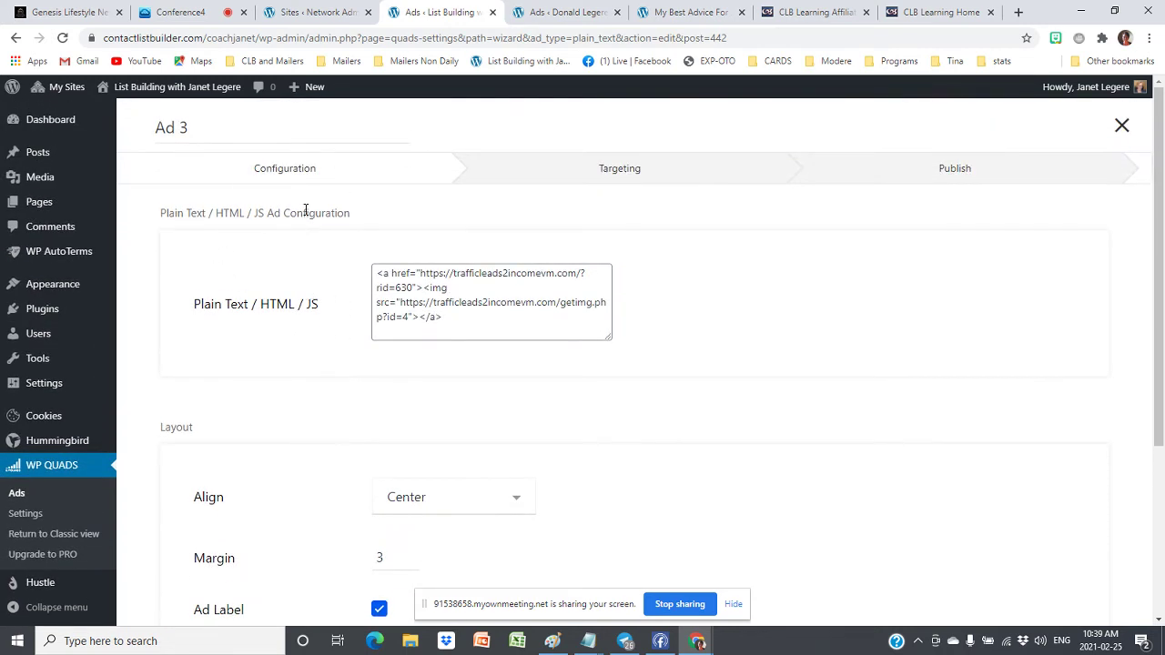
pyautogui.scroll(-3, 586, 400)
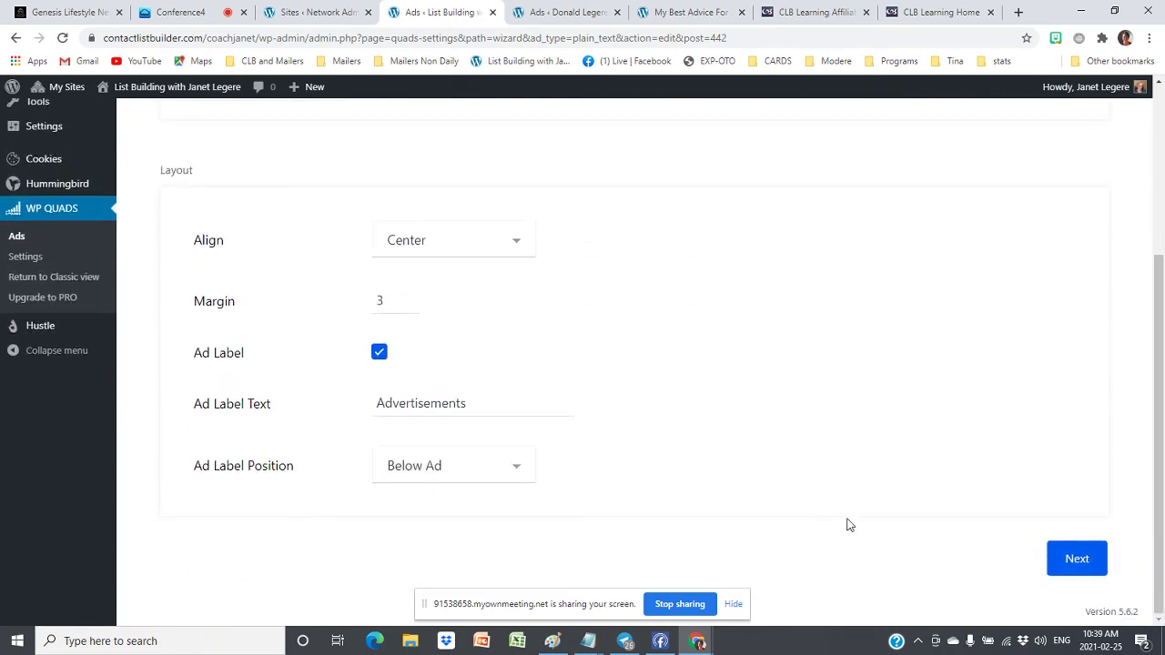
pyautogui.click(1070, 557)
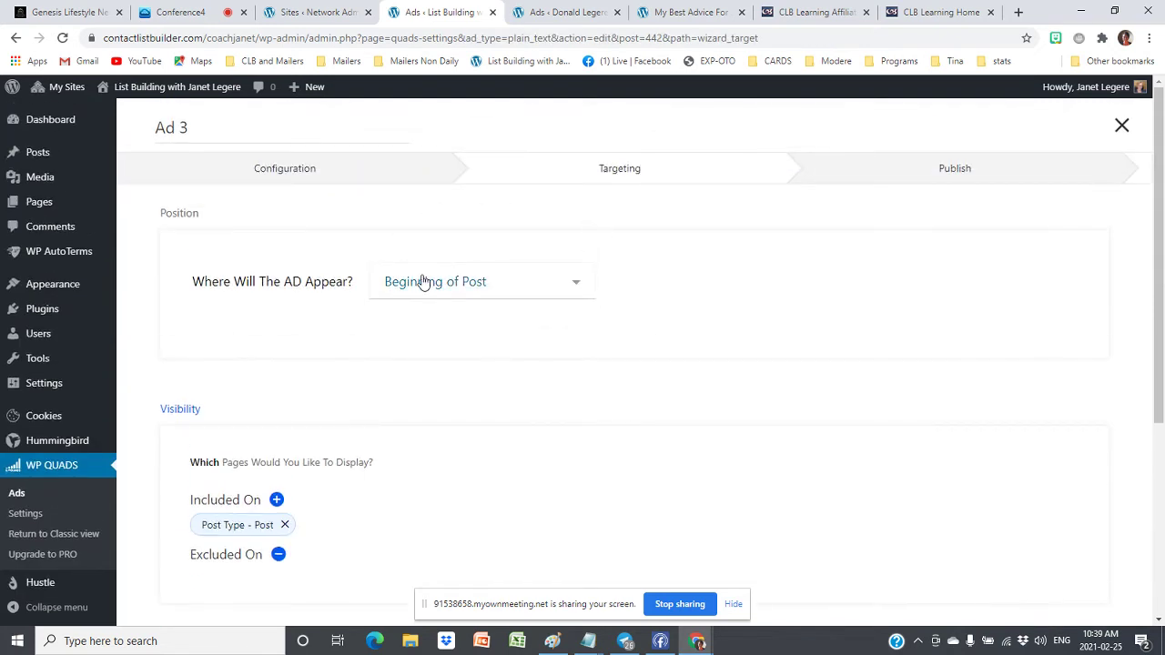
pyautogui.click(423, 282)
pyautogui.click(424, 282)
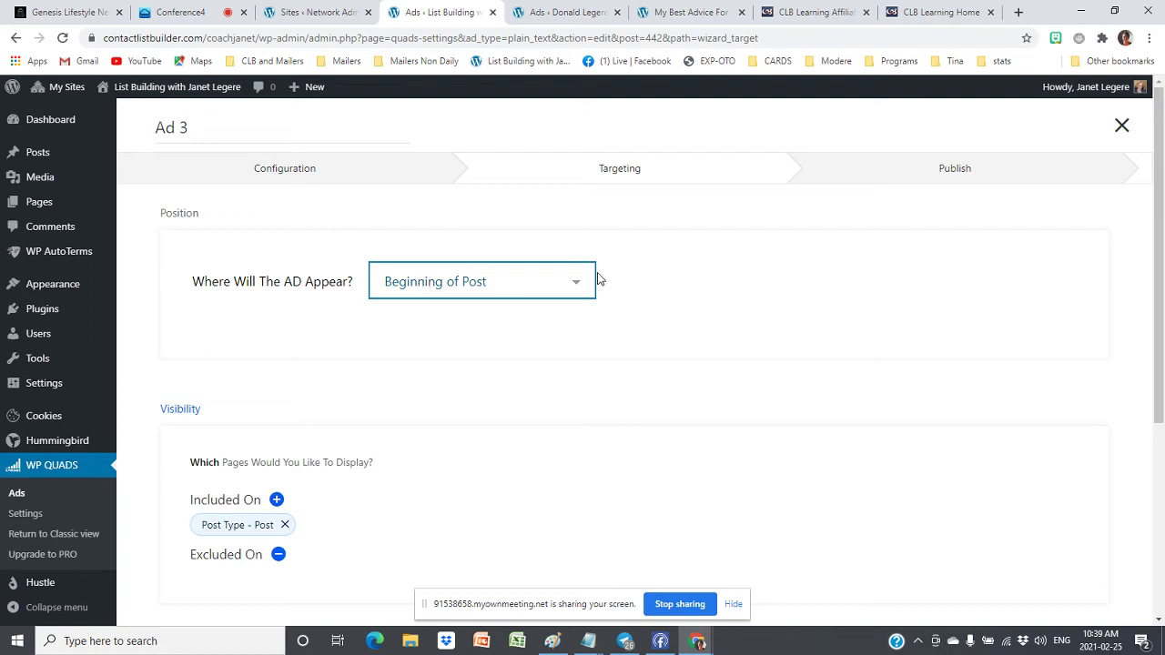
pyautogui.click(16, 38)
pyautogui.scroll(3, 194, 179)
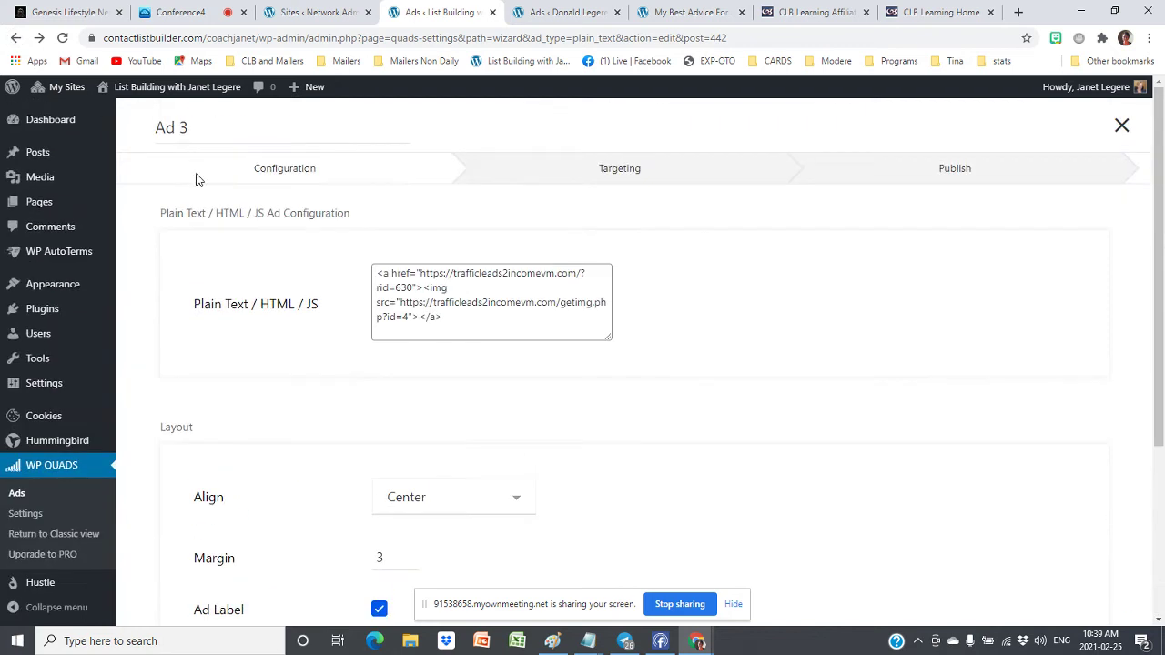
pyautogui.click(15, 37)
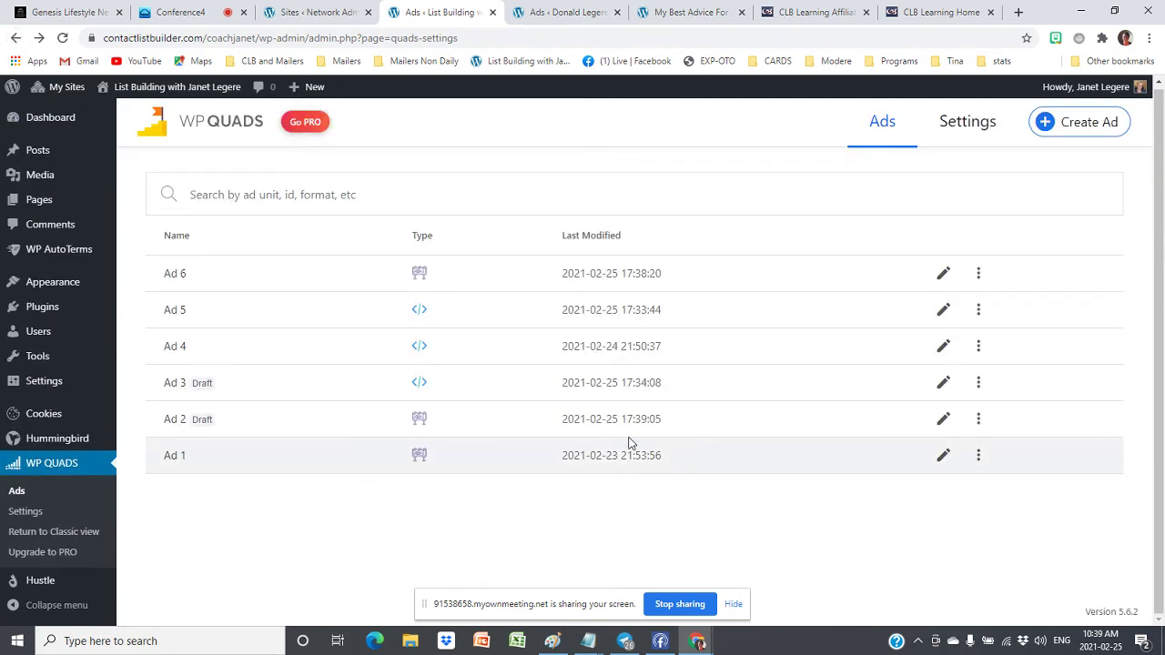
# Change Ad 6's alignment to Left and save it with Update
pyautogui.click(979, 276)
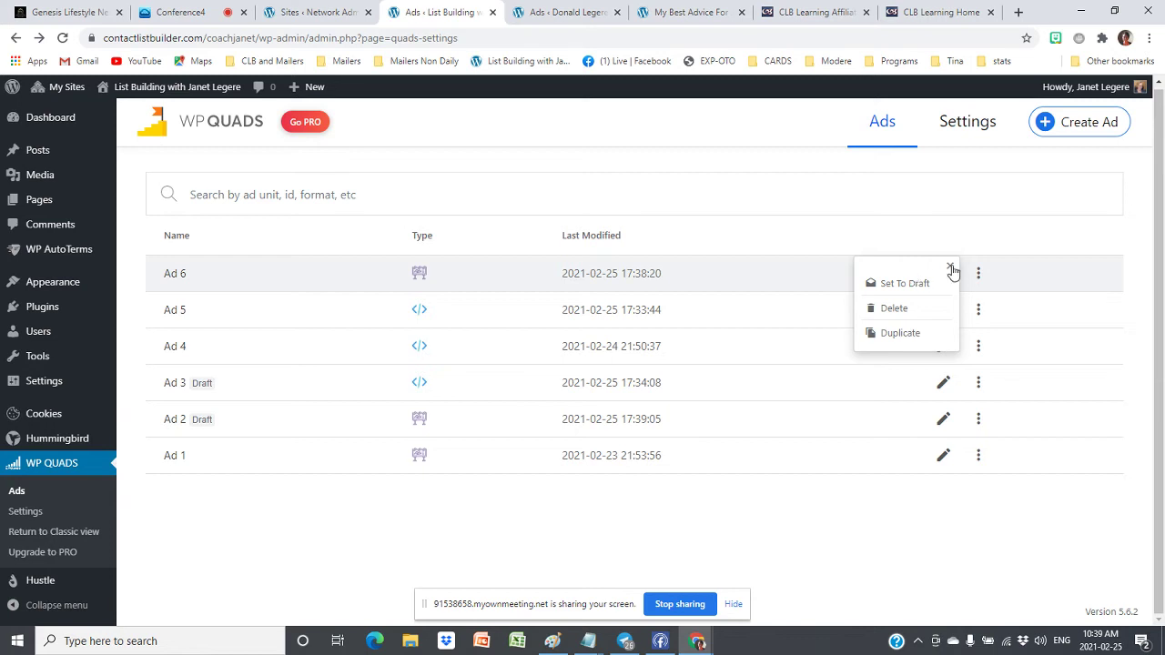
pyautogui.click(950, 270)
pyautogui.click(944, 273)
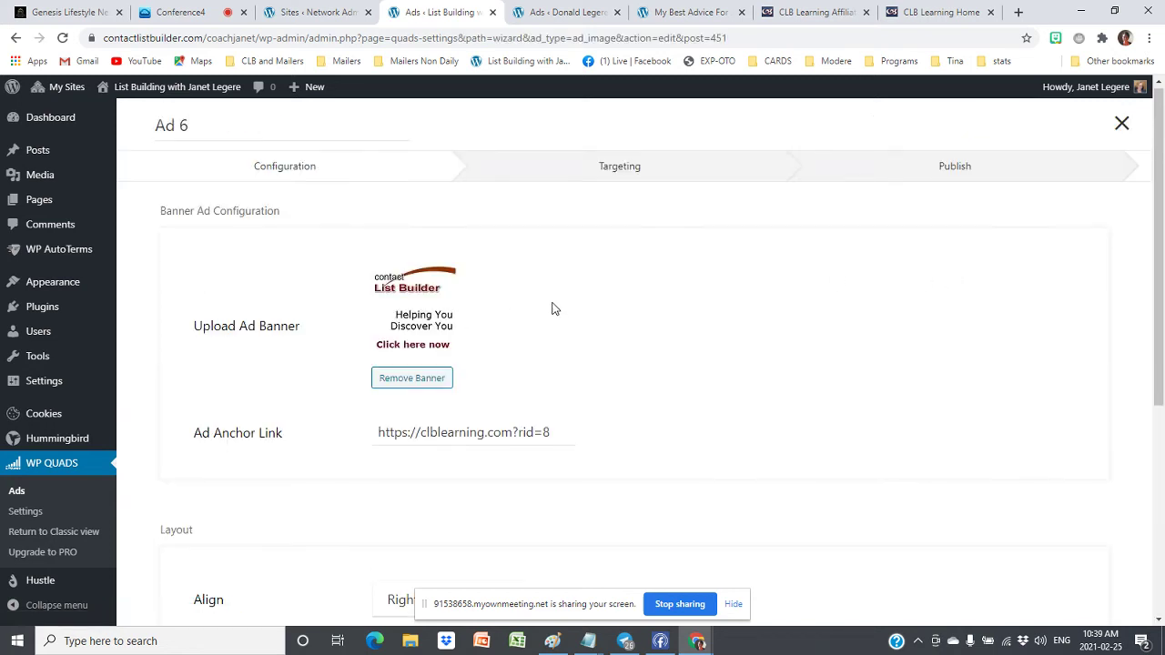
pyautogui.scroll(-4, 755, 372)
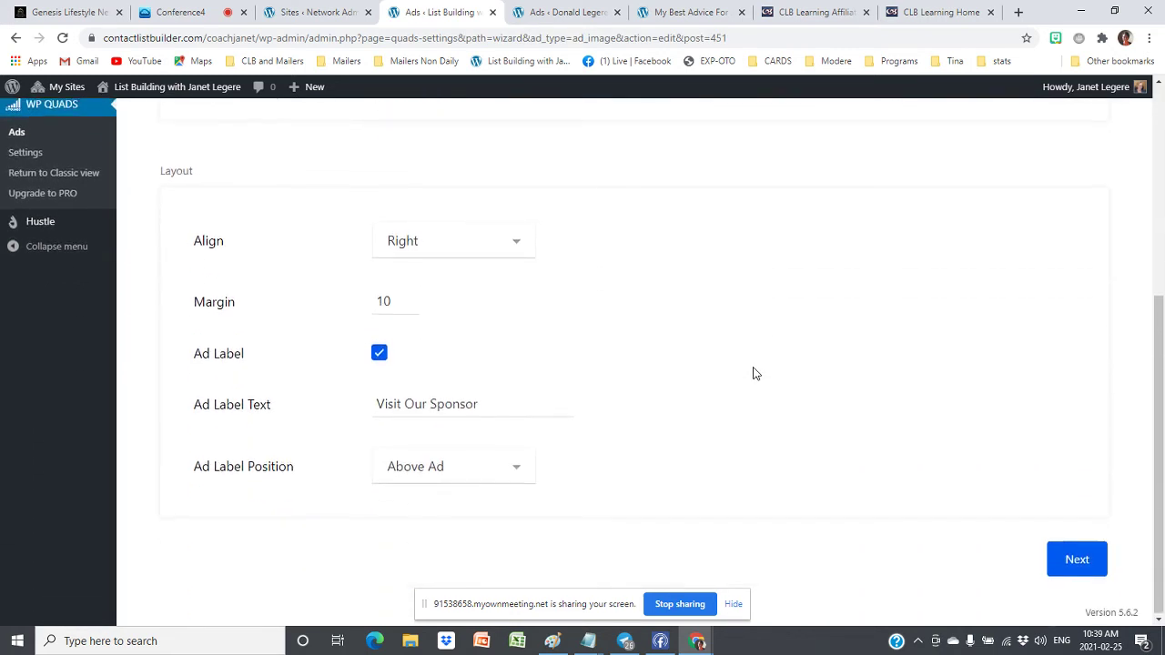
pyautogui.click(495, 253)
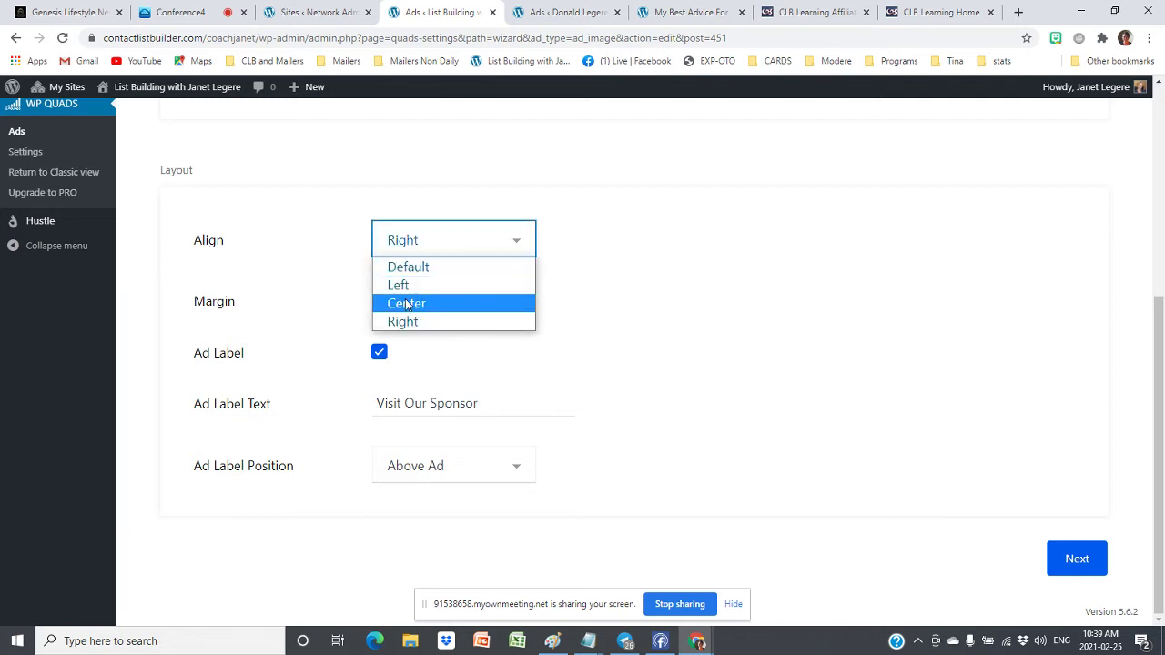
pyautogui.click(390, 286)
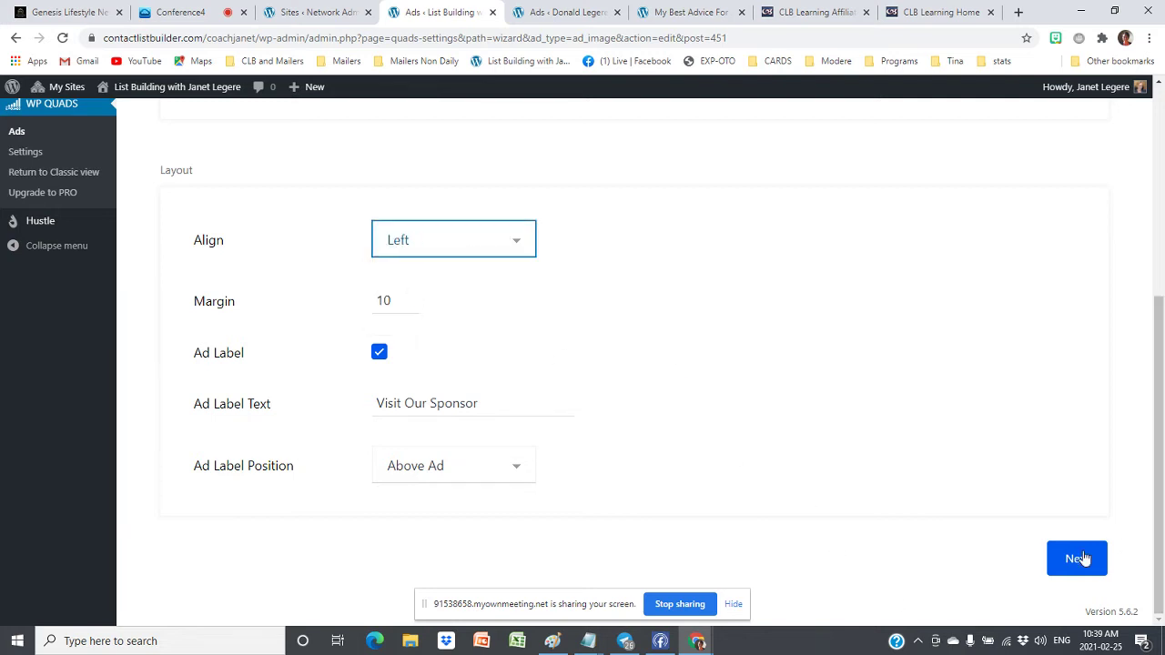
pyautogui.click(1074, 557)
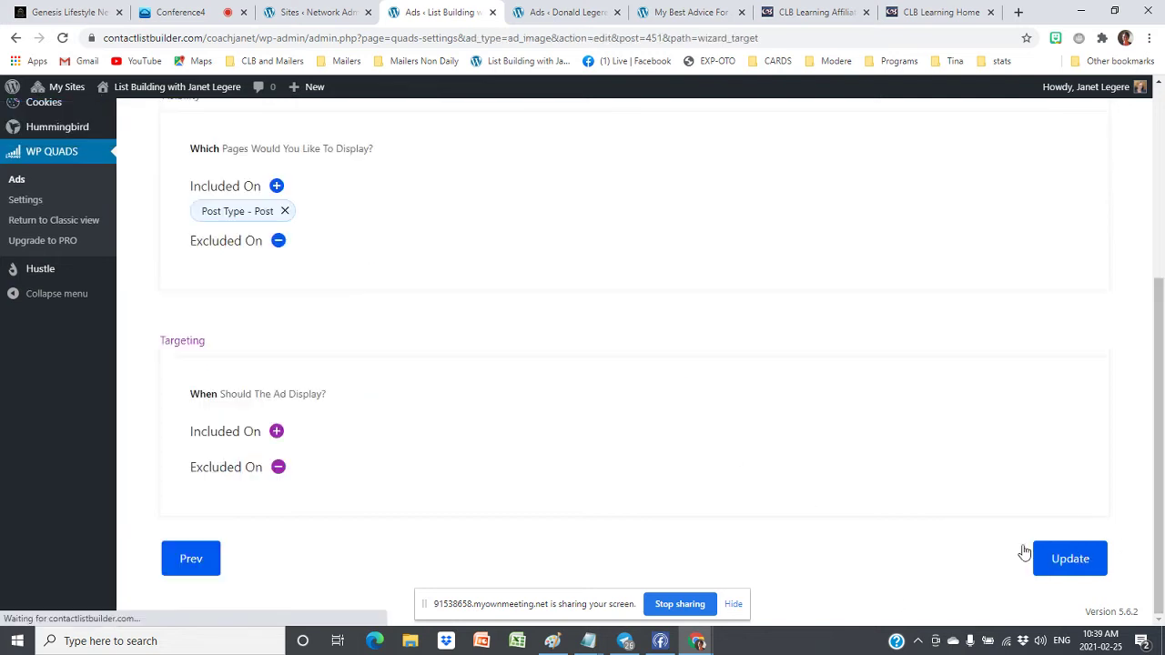
pyautogui.click(1074, 561)
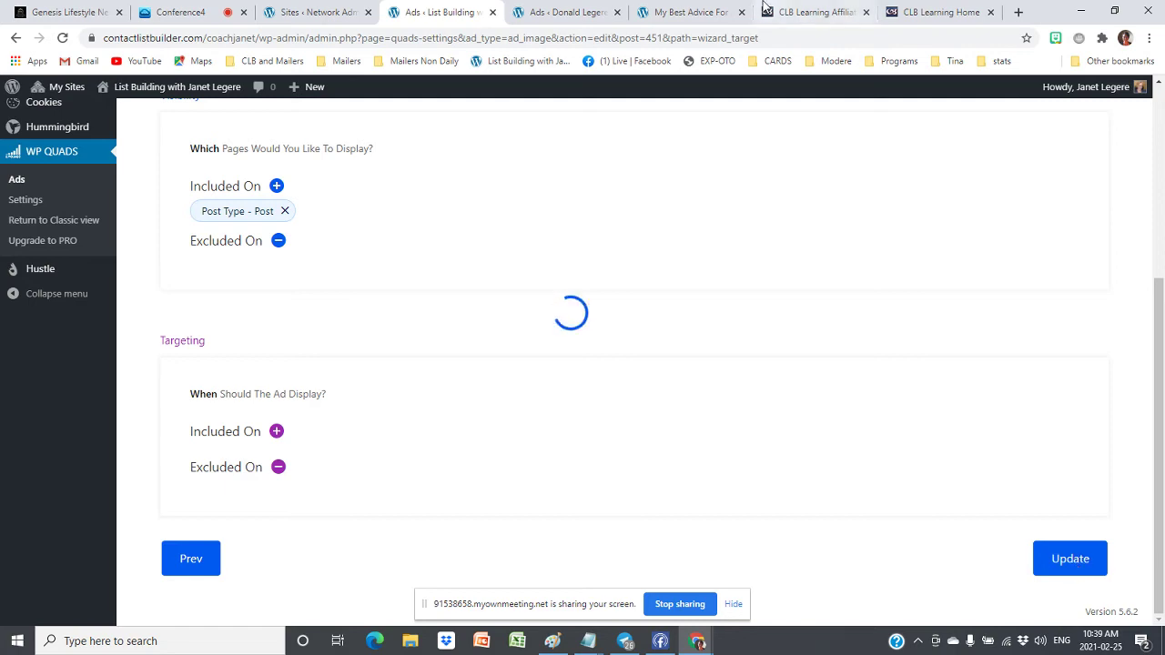
pyautogui.click(658, 14)
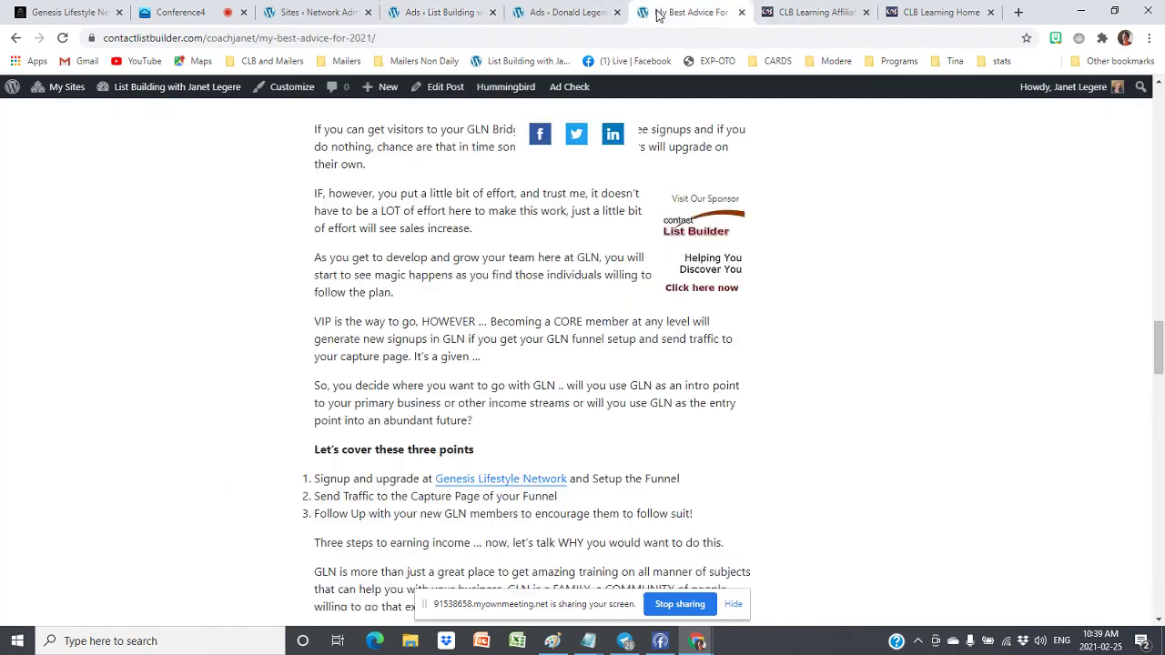
# Reload the post and scroll through it to check the left-aligned sponsor banner
pyautogui.click(64, 42)
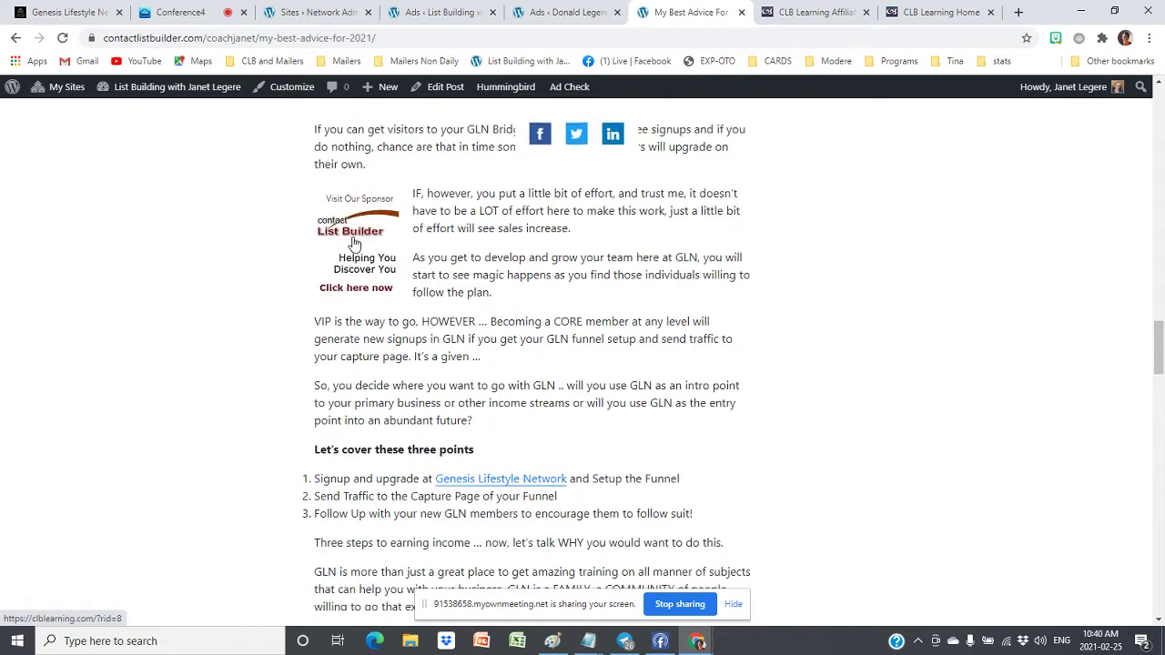
pyautogui.scroll(1, 354, 244)
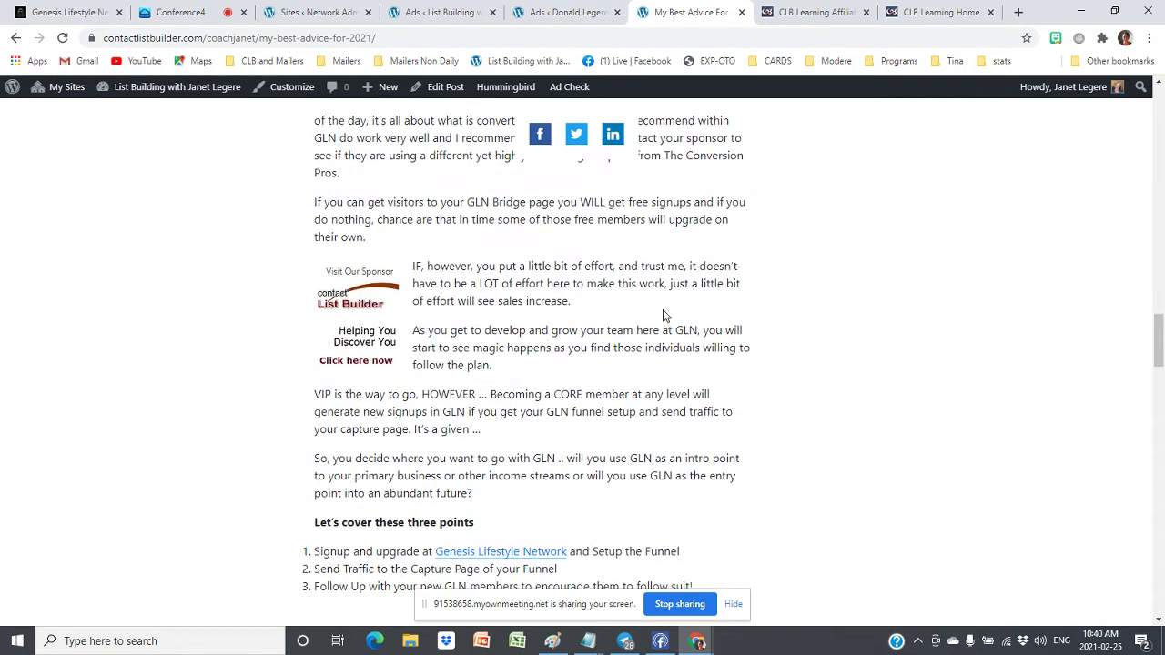
pyautogui.scroll(-3, 663, 316)
pyautogui.scroll(5, 662, 314)
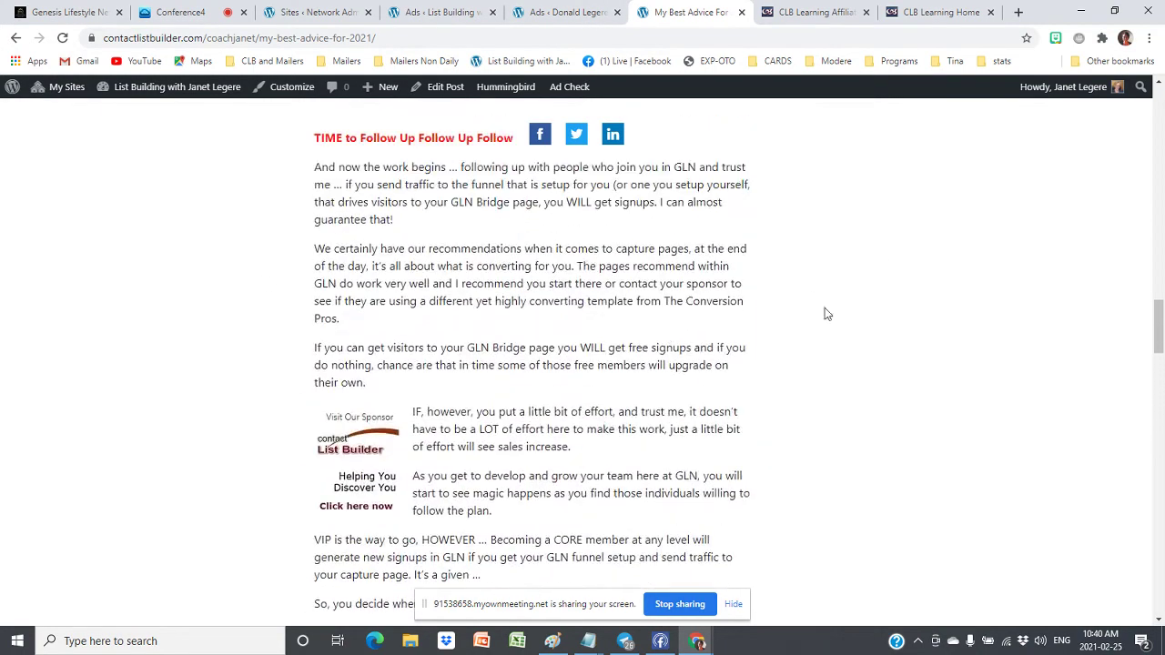
pyautogui.scroll(20, 827, 314)
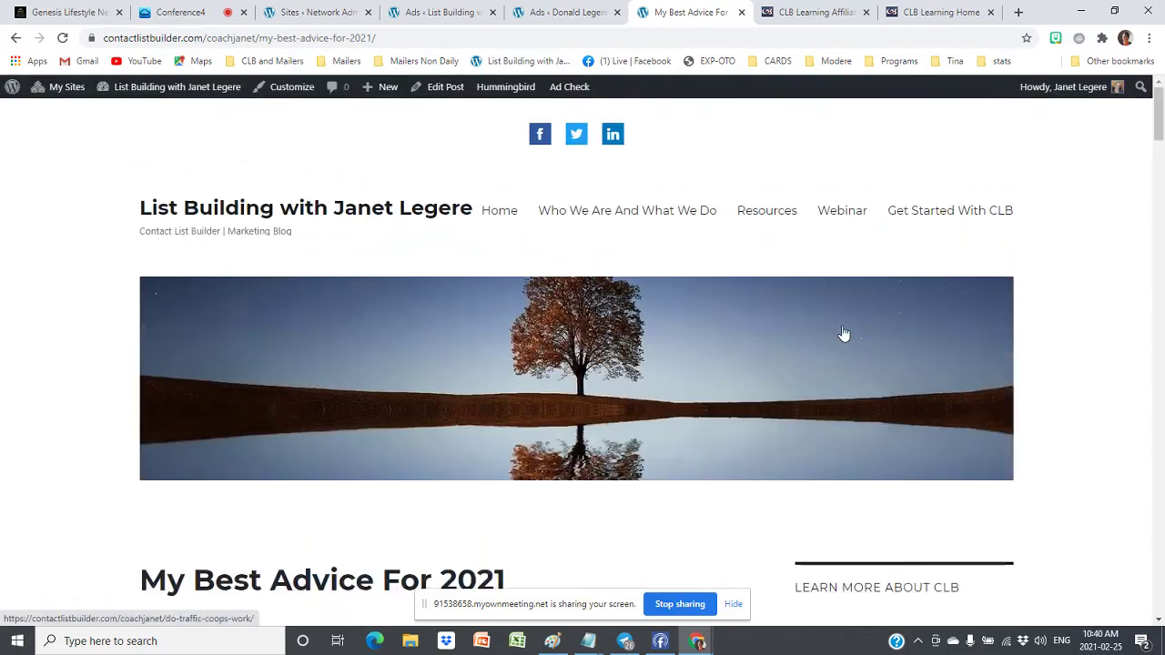
pyautogui.scroll(-3, 844, 333)
pyautogui.scroll(3, 840, 332)
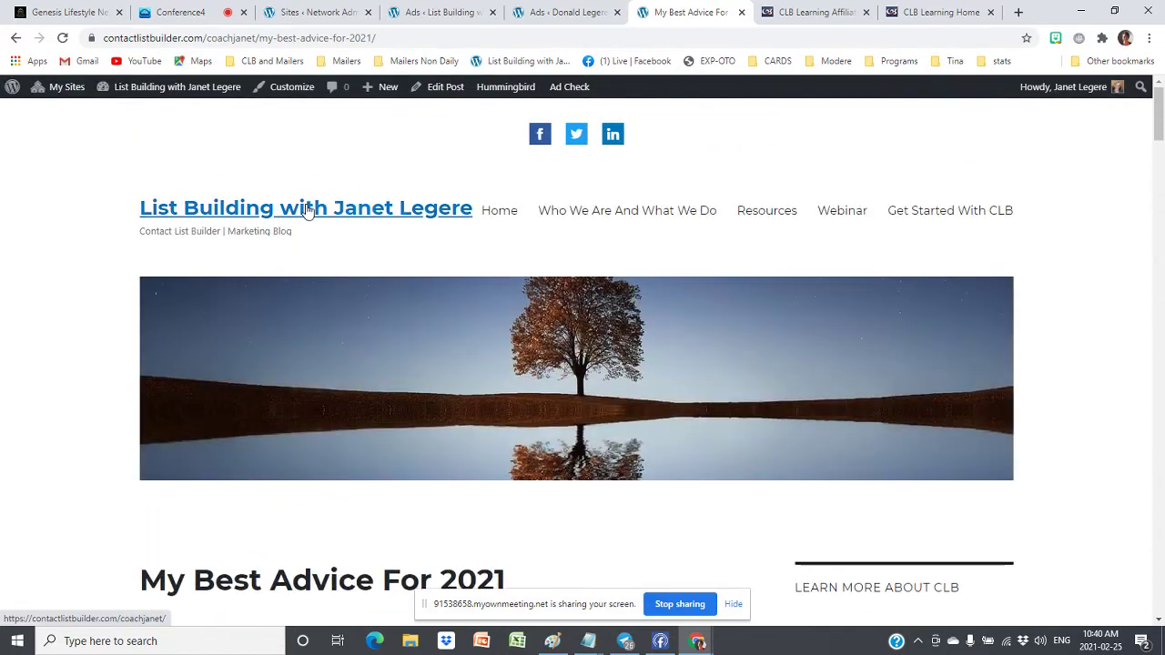
# From the blog's home page, open the Tips on Happiness post
pyautogui.click(453, 223)
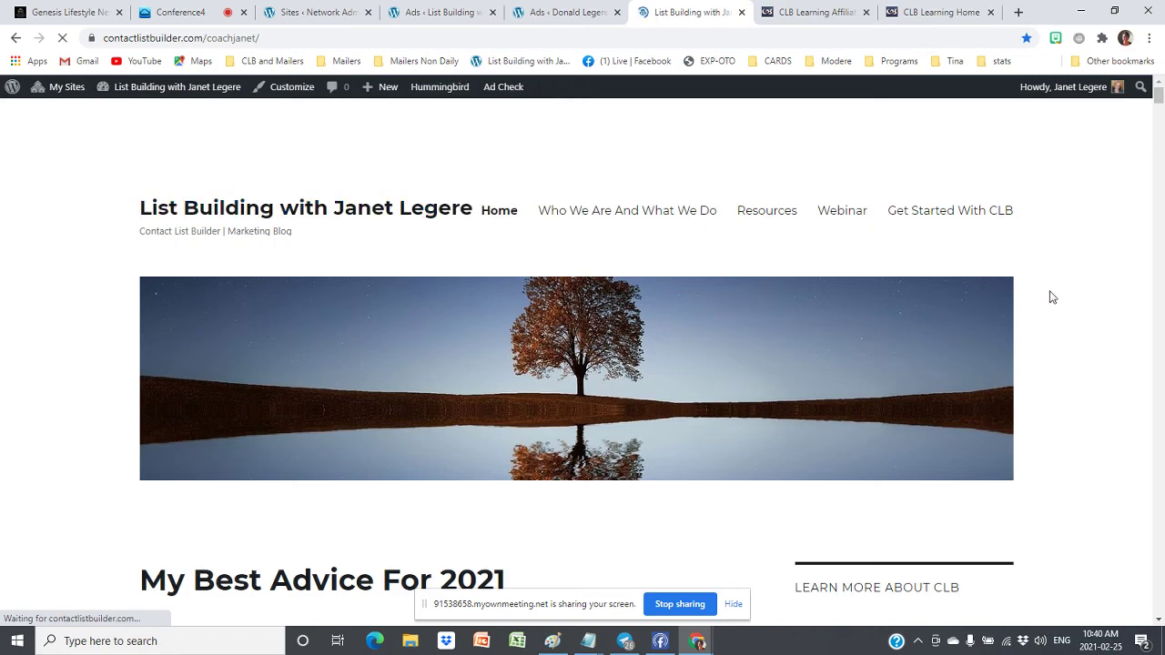
pyautogui.scroll(-5, 1049, 296)
pyautogui.scroll(-18, 1051, 296)
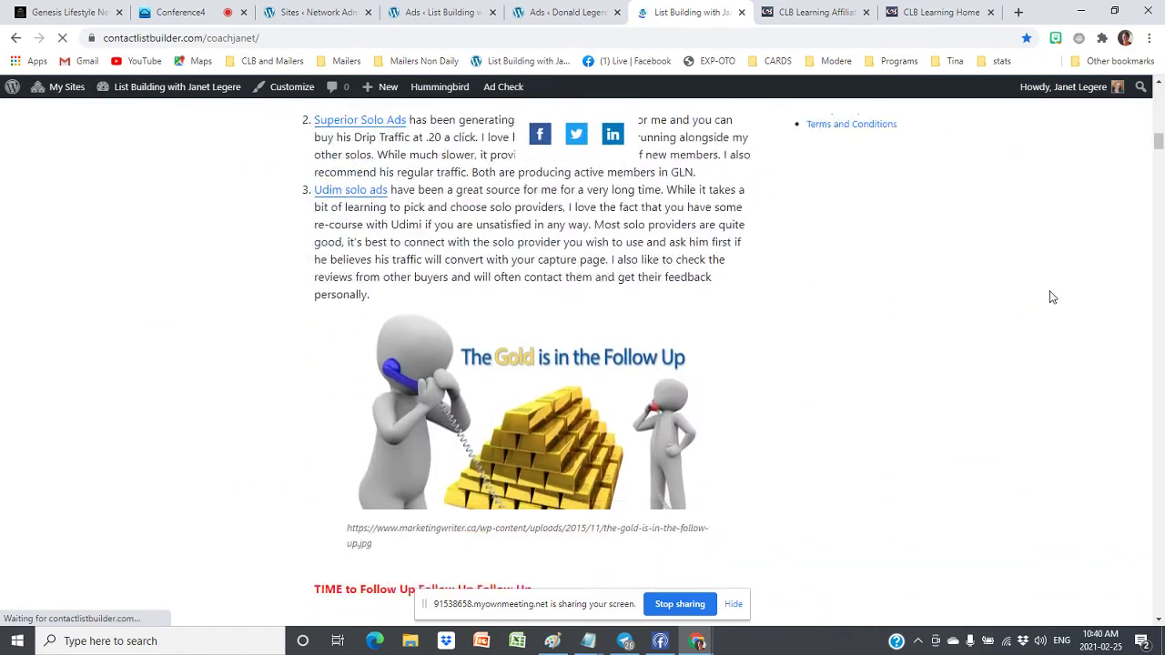
pyautogui.scroll(-11, 1050, 297)
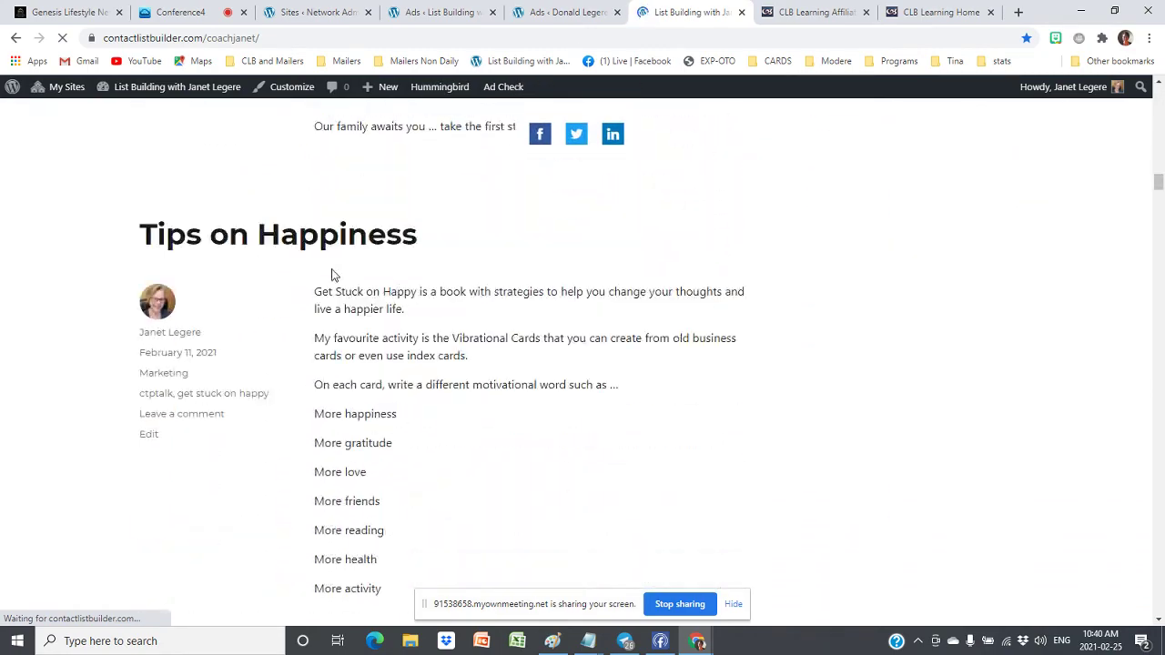
pyautogui.click(369, 254)
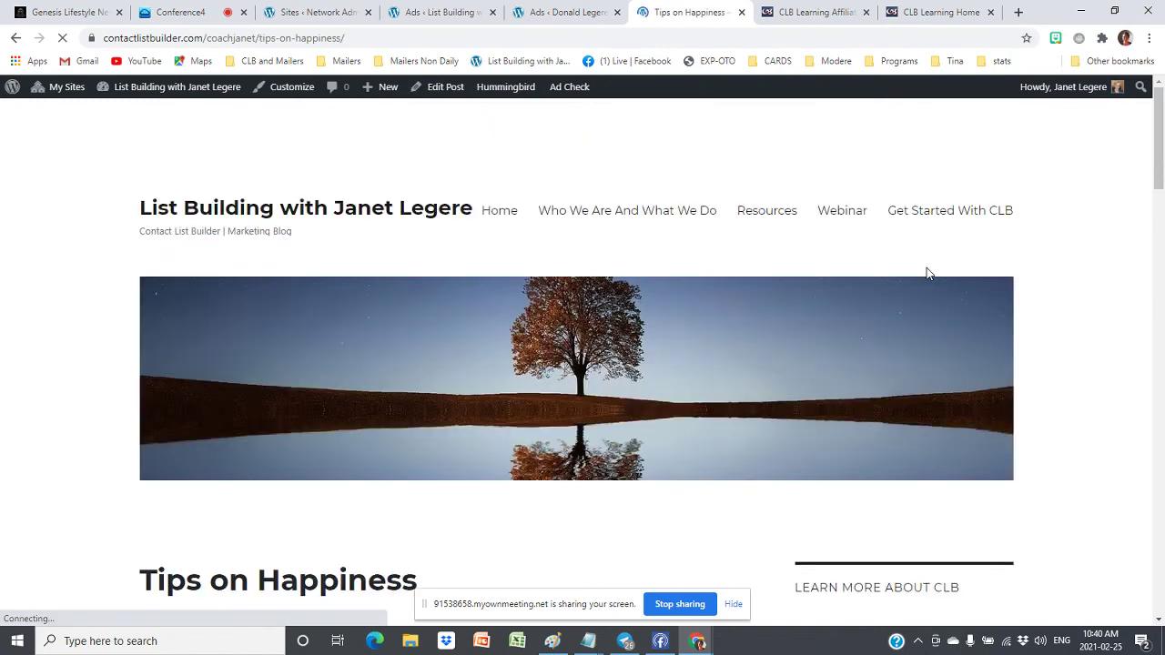
# Scroll through the post to check which ads it shows, then return to the conference room
pyautogui.scroll(-4, 1096, 255)
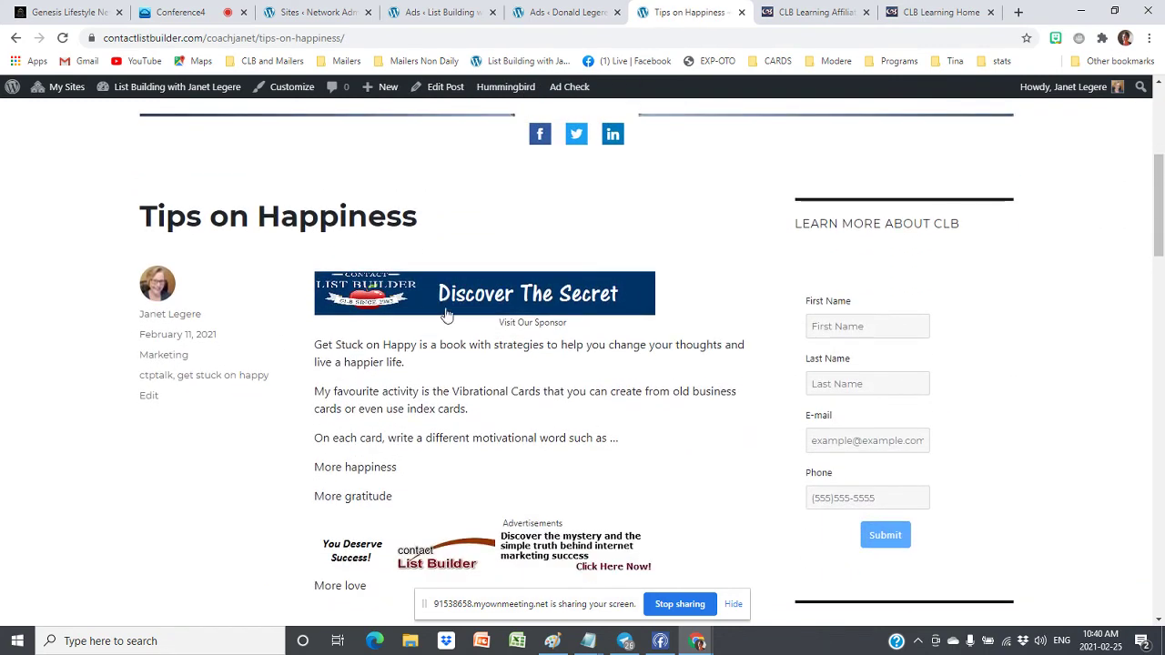
pyautogui.scroll(-3, 462, 305)
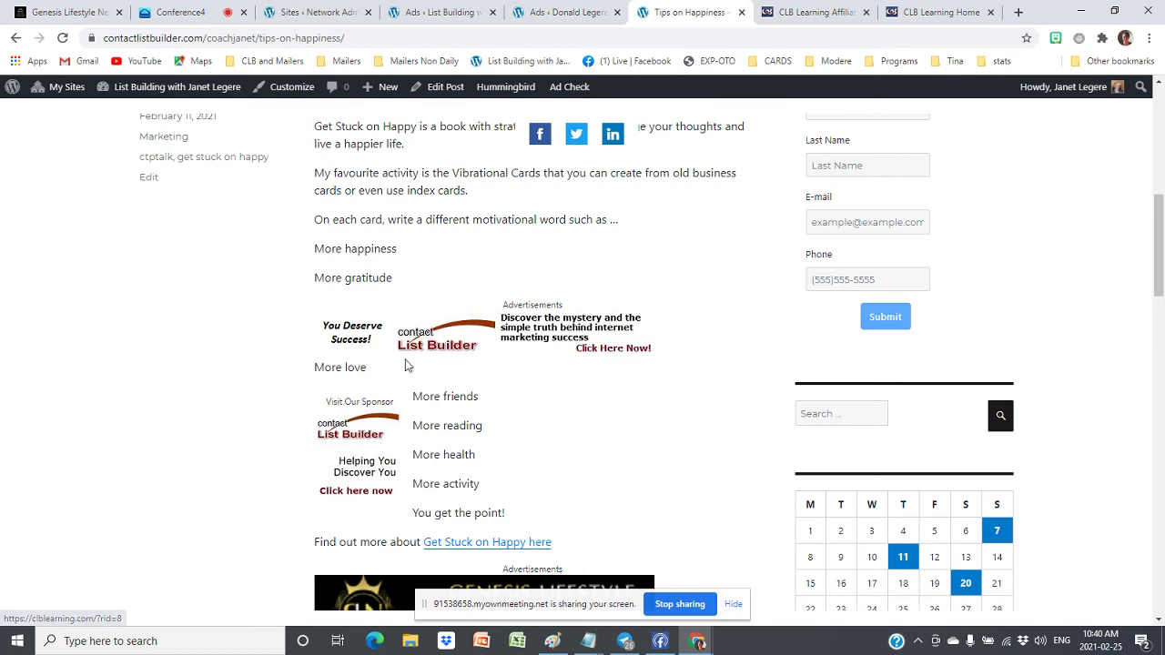
pyautogui.scroll(-3, 606, 365)
pyautogui.scroll(-3, 608, 362)
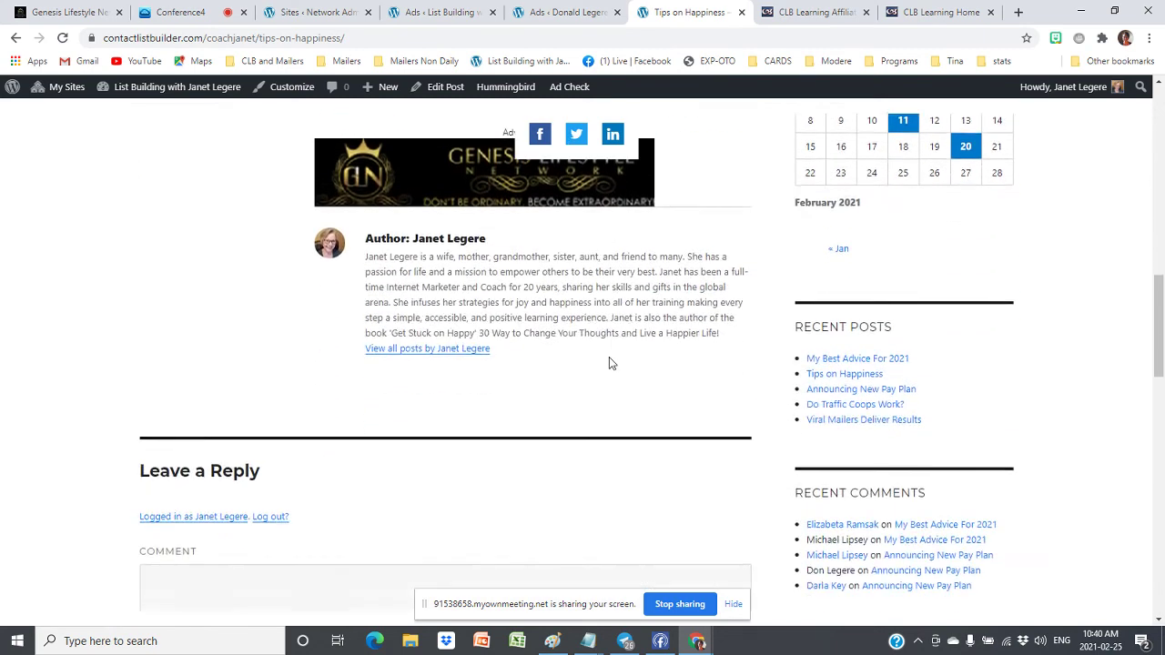
pyautogui.scroll(4, 609, 362)
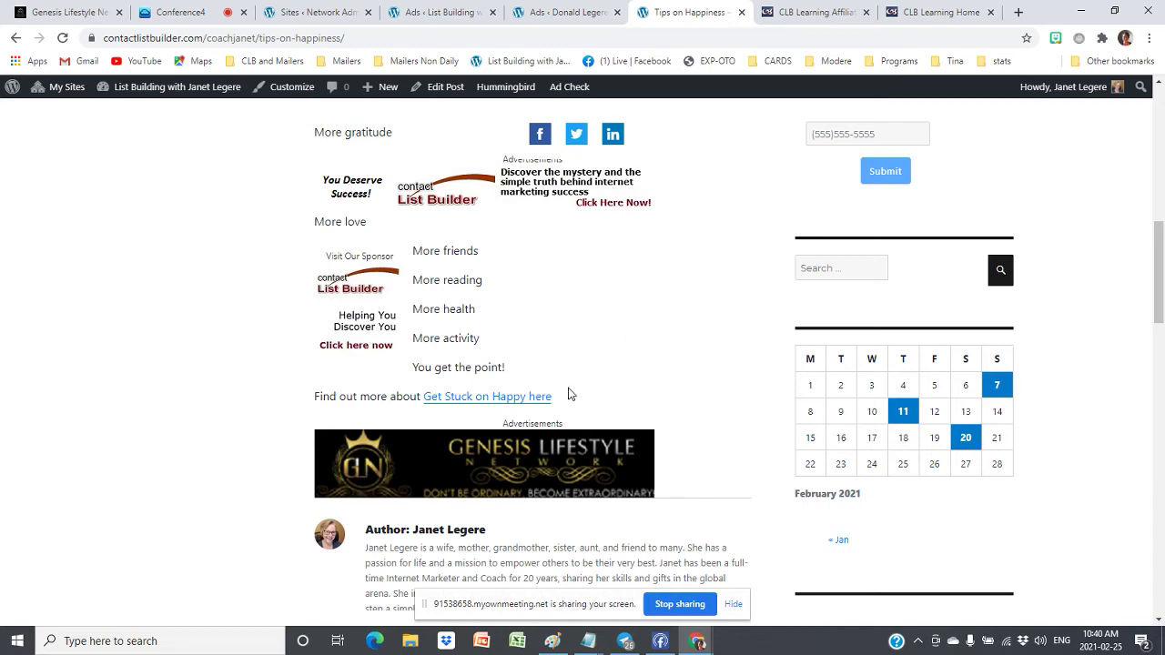
pyautogui.scroll(5, 582, 388)
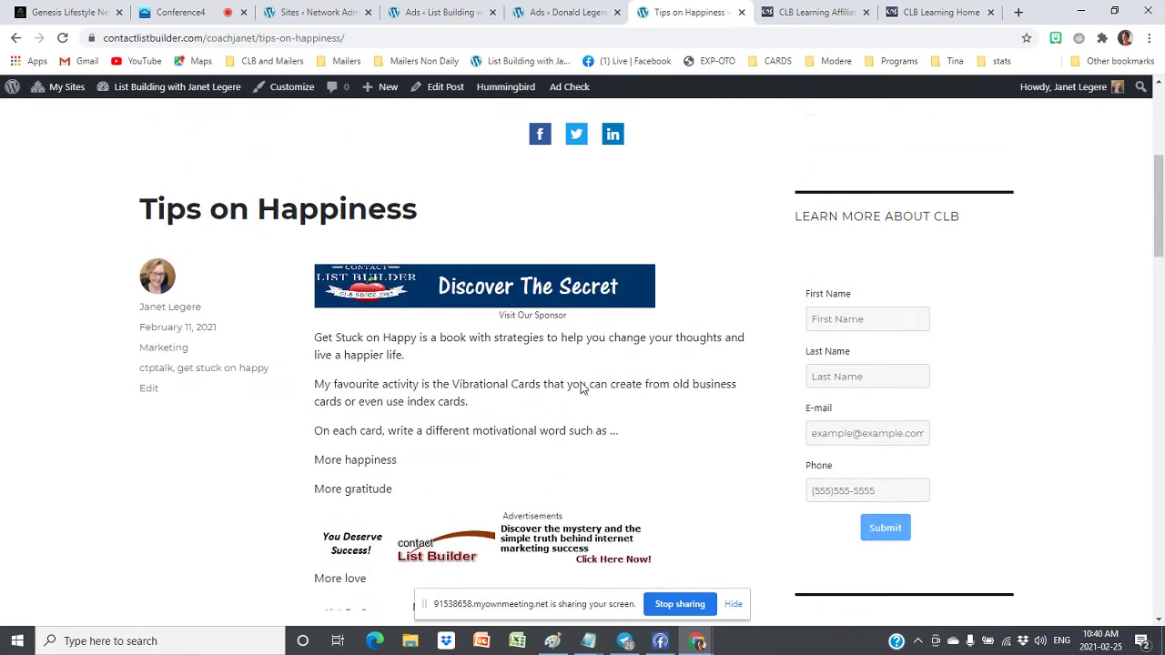
pyautogui.scroll(-5, 400, 282)
pyautogui.scroll(1, 420, 298)
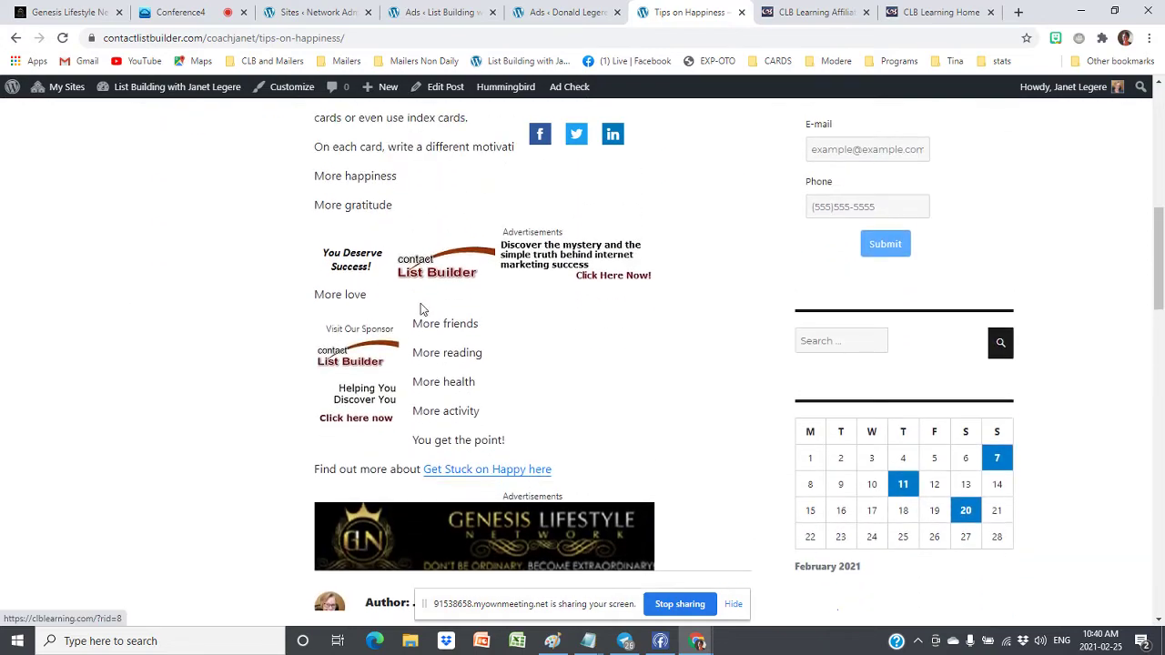
pyautogui.scroll(3, 512, 326)
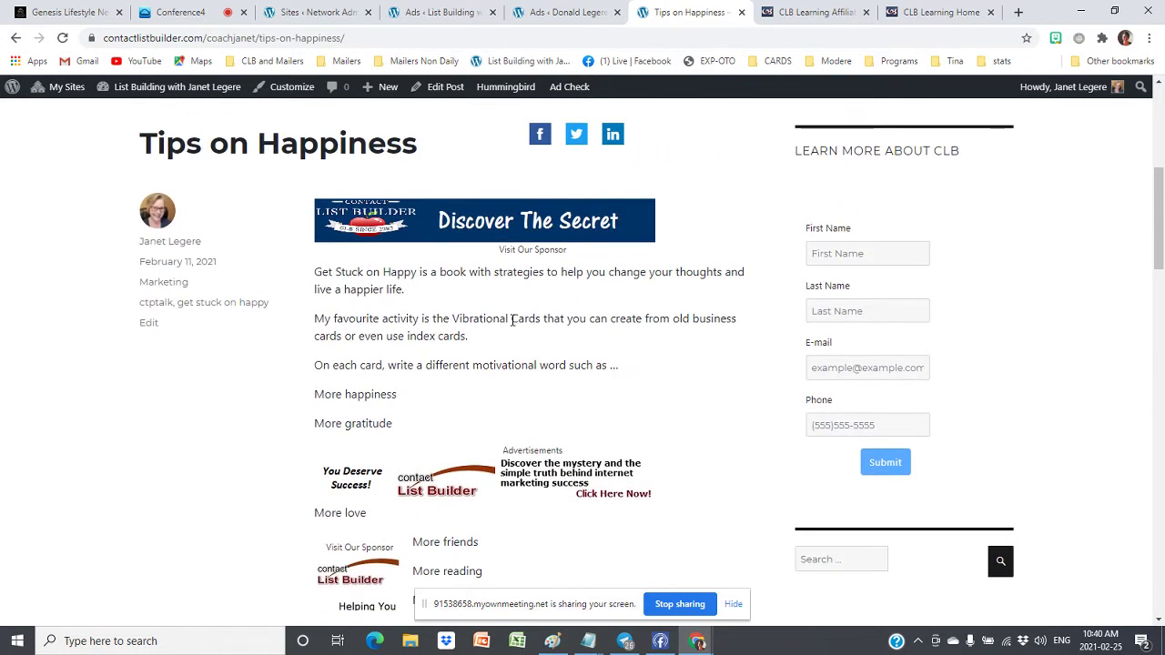
pyautogui.scroll(-7, 513, 278)
pyautogui.scroll(7, 512, 324)
pyautogui.scroll(-2, 473, 409)
pyautogui.scroll(-2, 546, 355)
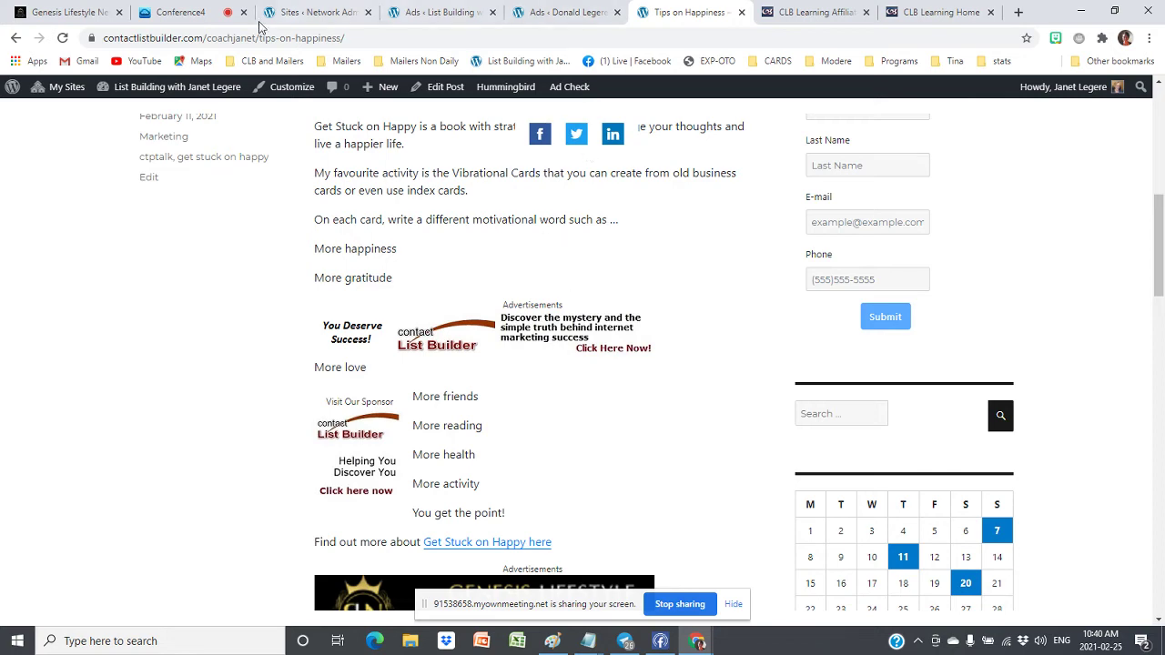
pyautogui.click(168, 12)
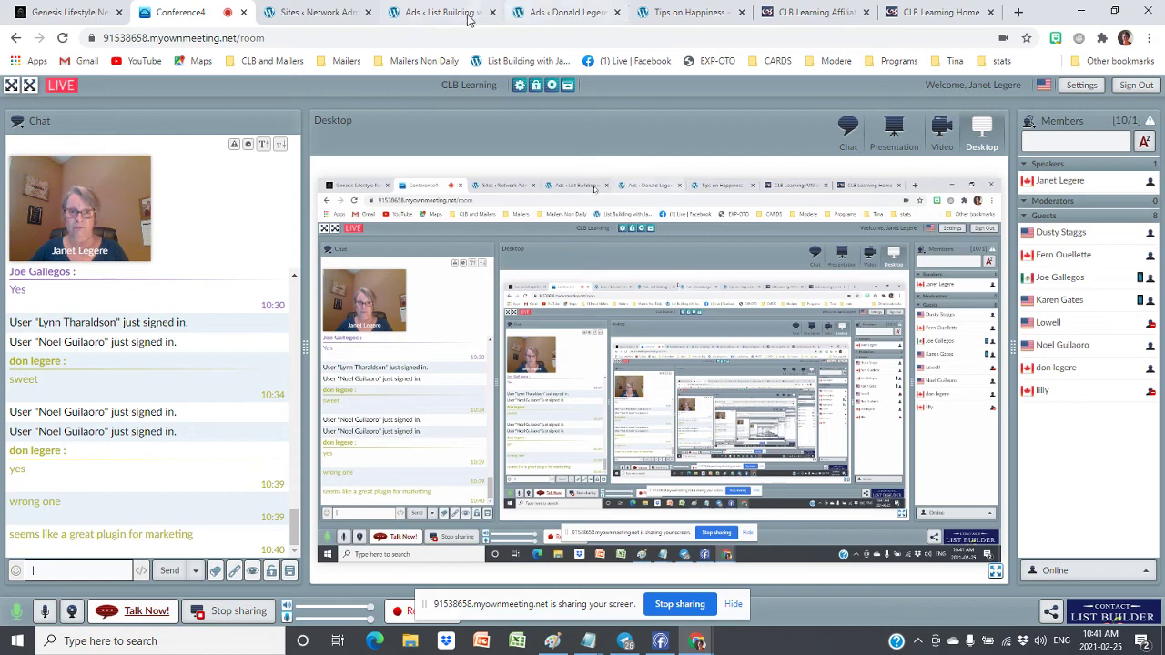
# Back in the WP QUADS ads list, set Ad 6 and Ad 5 to draft
pyautogui.click(435, 14)
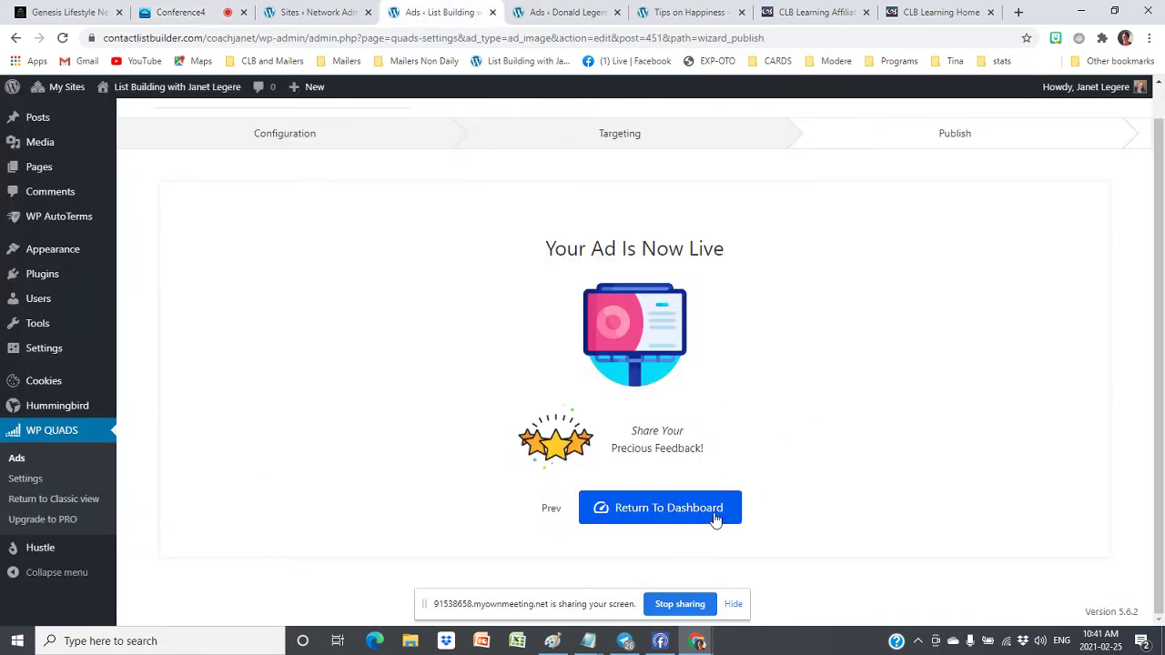
pyautogui.click(716, 517)
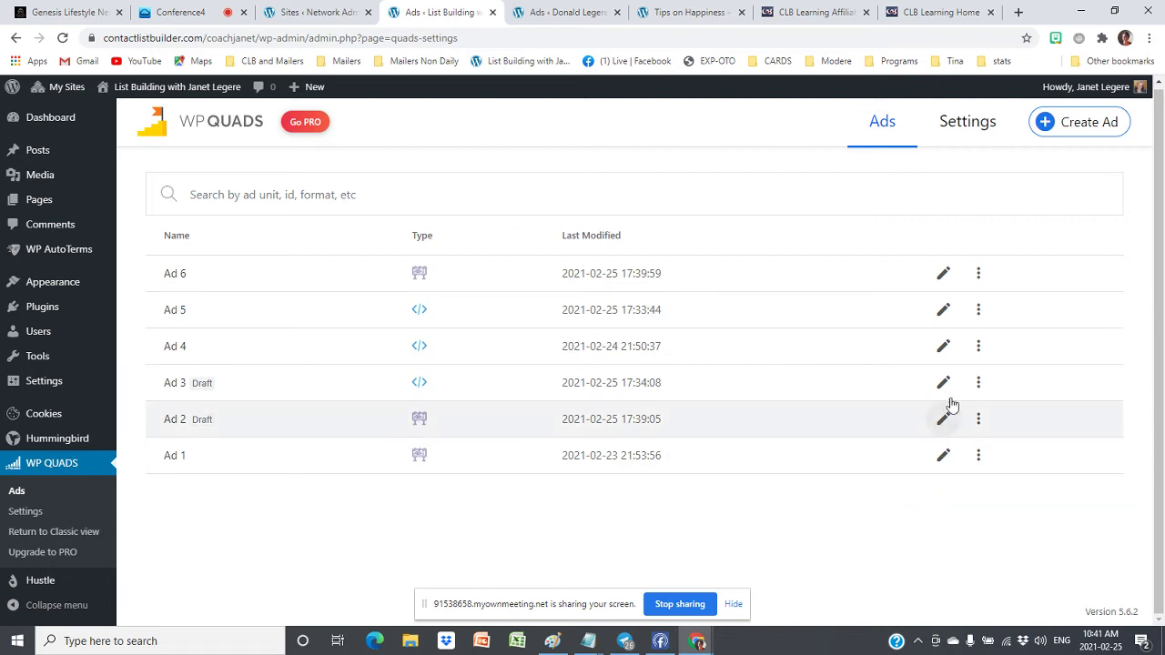
pyautogui.click(978, 273)
pyautogui.click(908, 287)
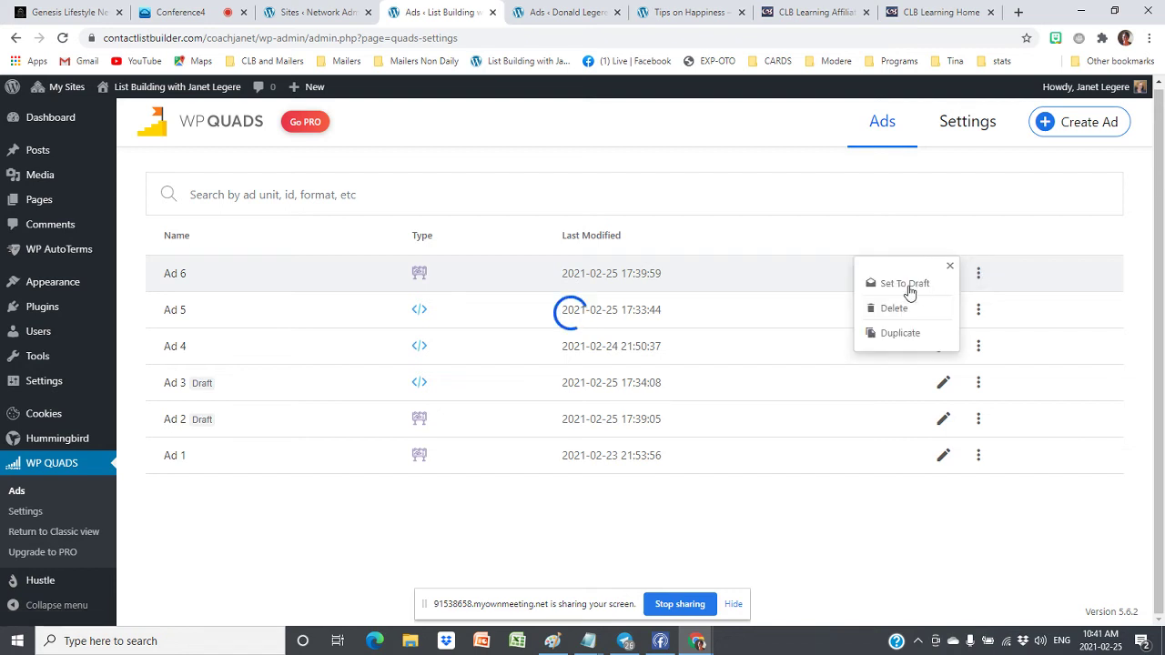
pyautogui.click(978, 312)
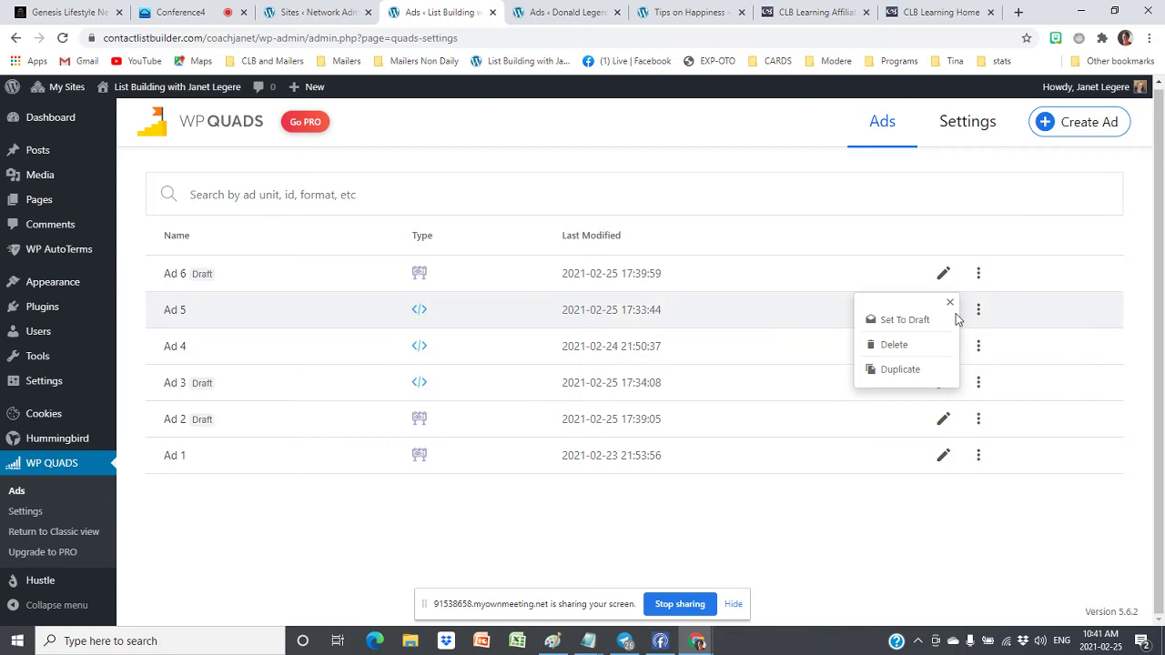
pyautogui.click(929, 323)
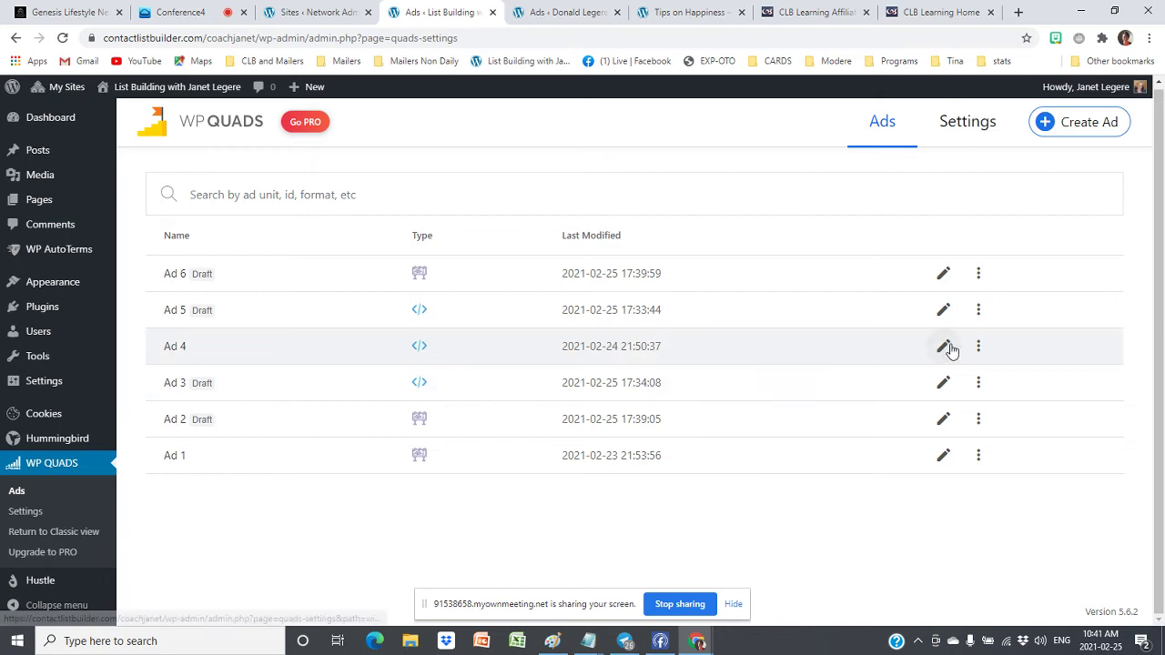
# Inspect Ad 4's settings without changing it, and return to the ads list
pyautogui.click(977, 349)
pyautogui.click(977, 350)
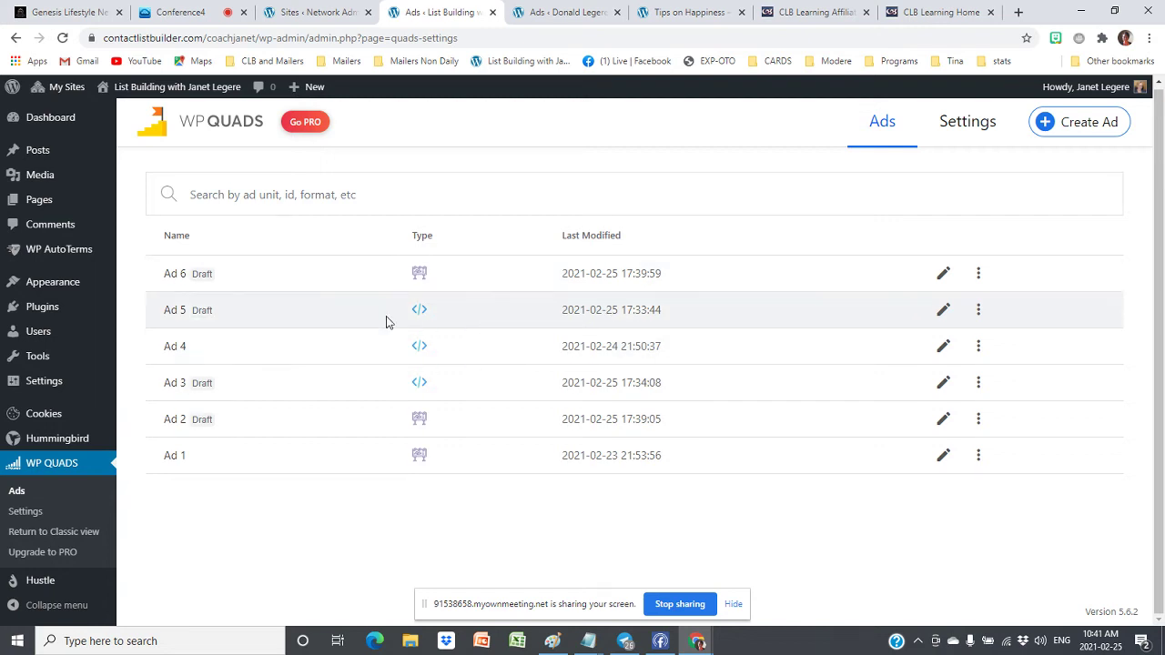
pyautogui.click(943, 346)
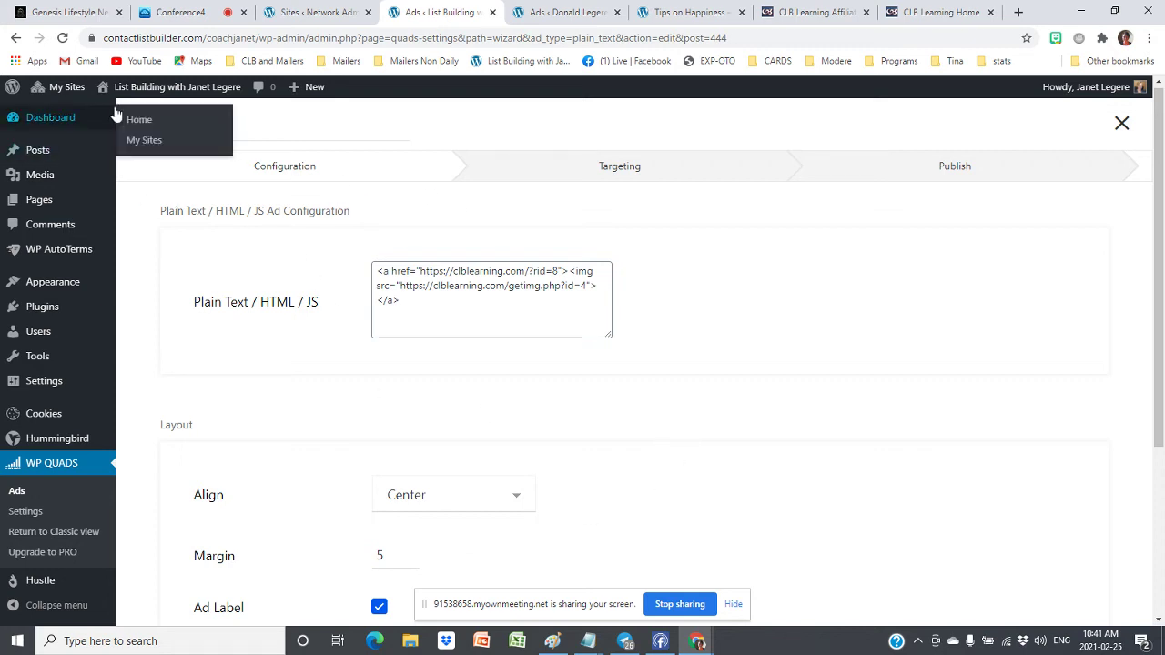
pyautogui.click(16, 37)
pyautogui.click(16, 37)
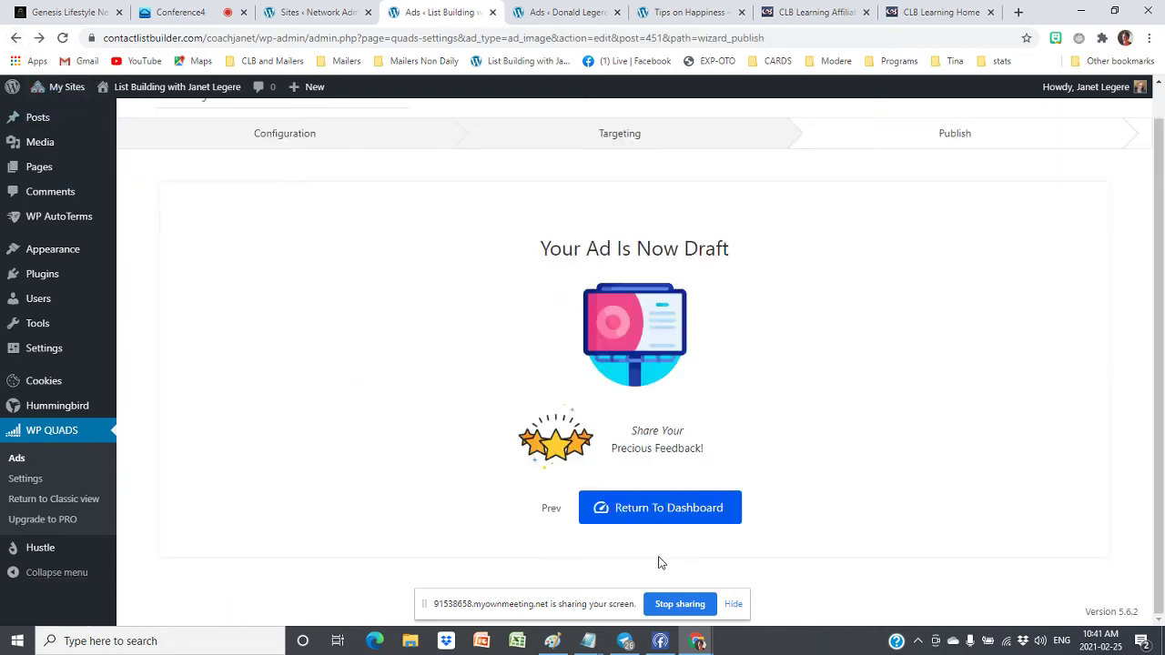
pyautogui.click(671, 510)
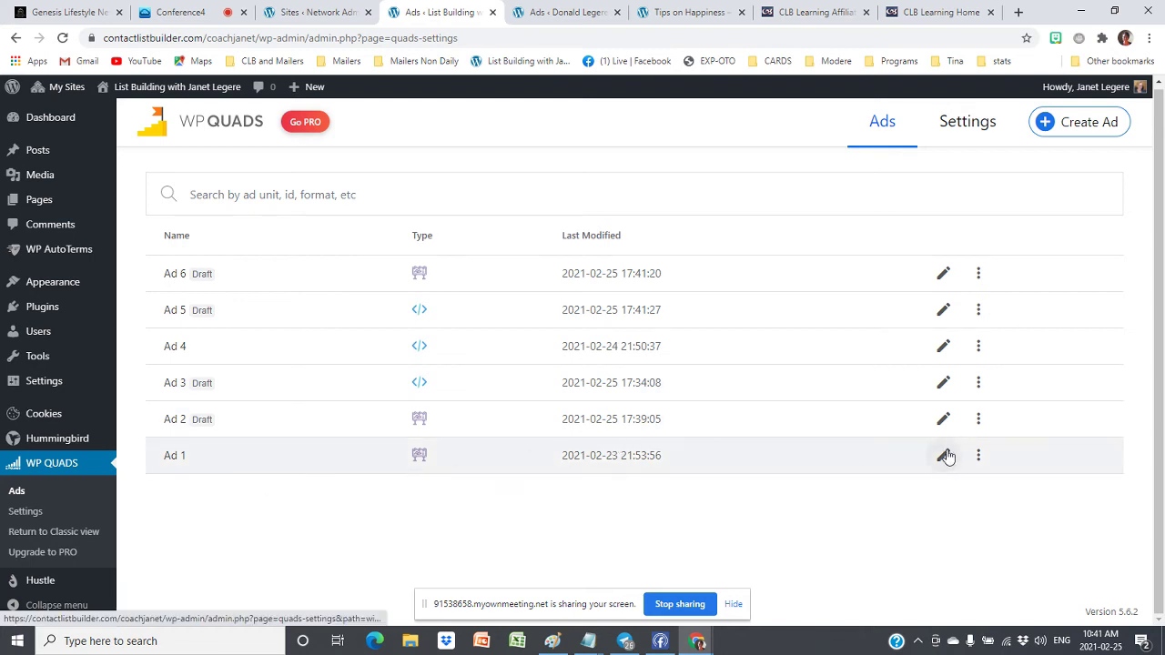
pyautogui.click(692, 13)
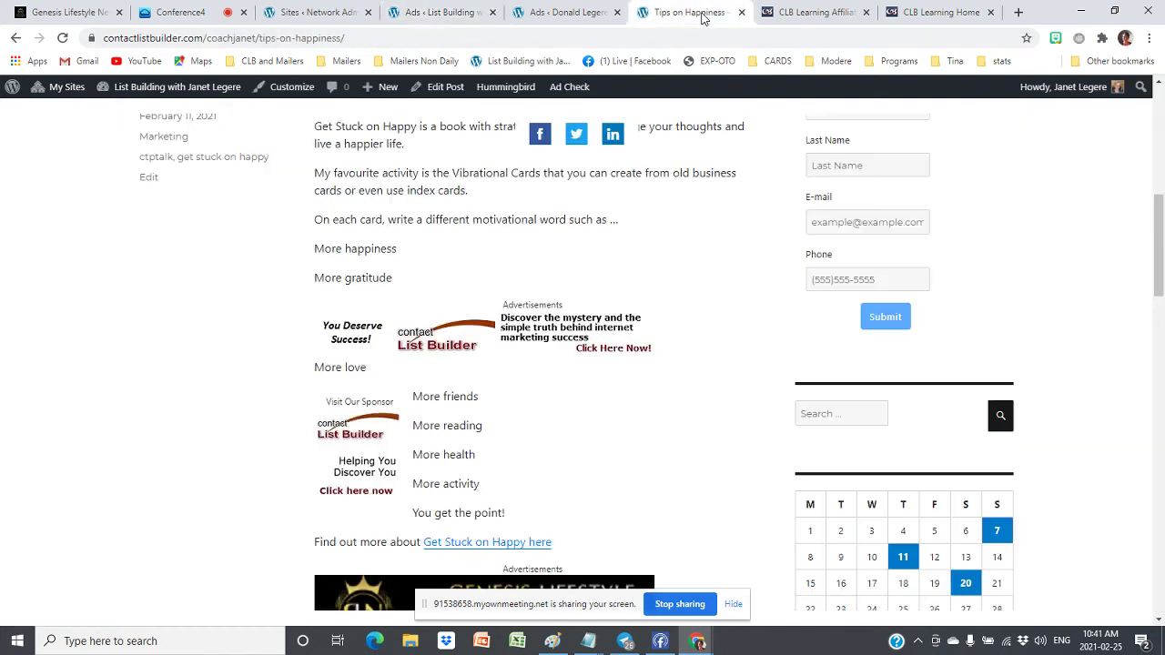
pyautogui.click(62, 38)
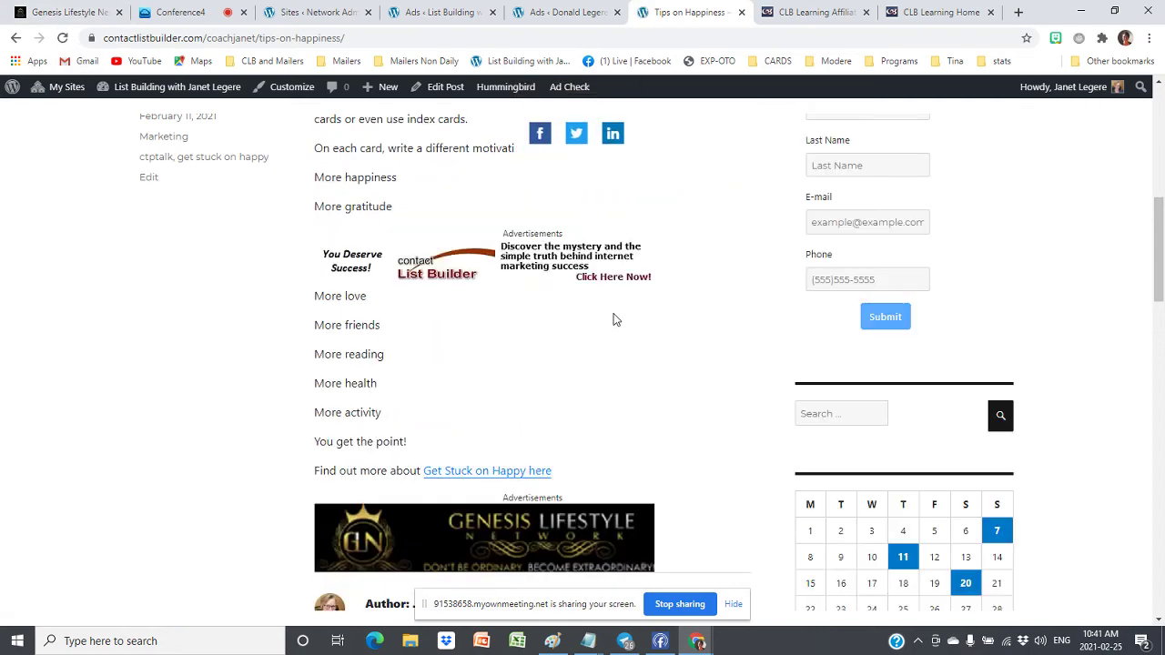
pyautogui.scroll(4, 615, 319)
pyautogui.scroll(-5, 615, 319)
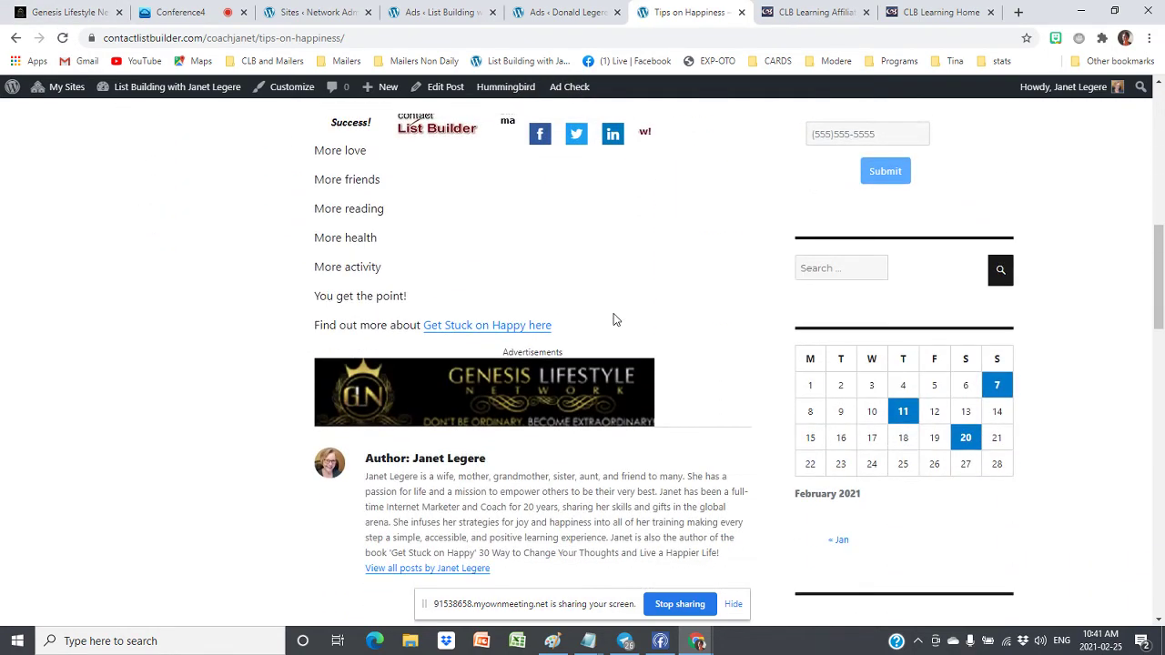
pyautogui.scroll(5, 614, 319)
pyautogui.click(417, 13)
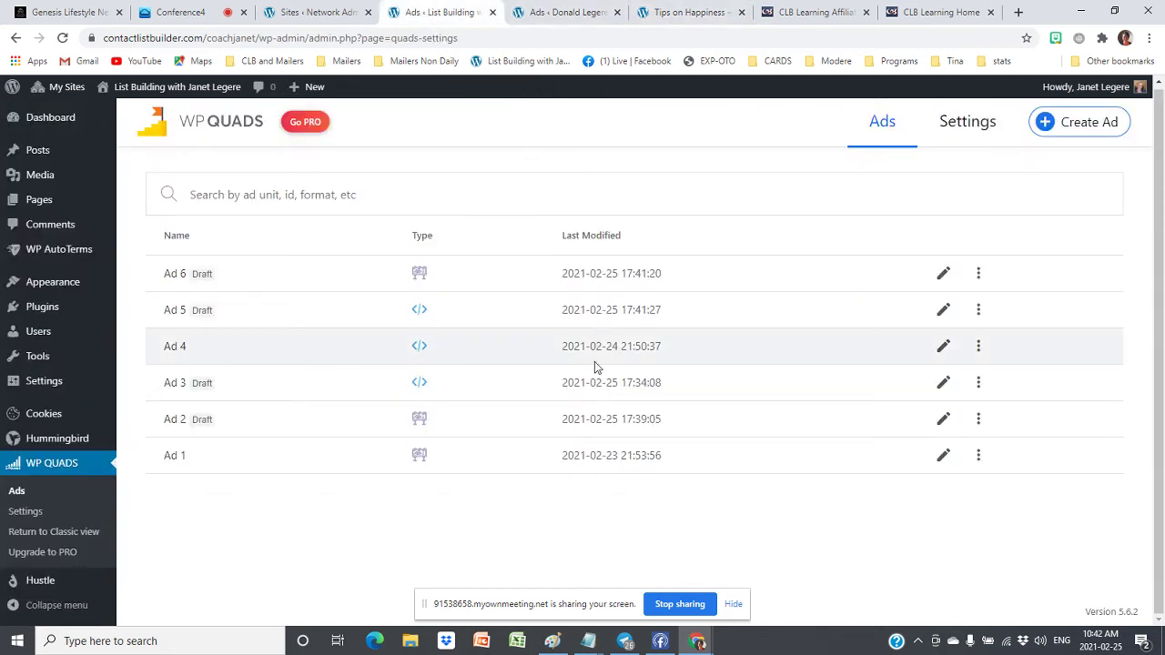
# Review Ad 2 and Ad 3, then publish Ad 3
pyautogui.click(944, 421)
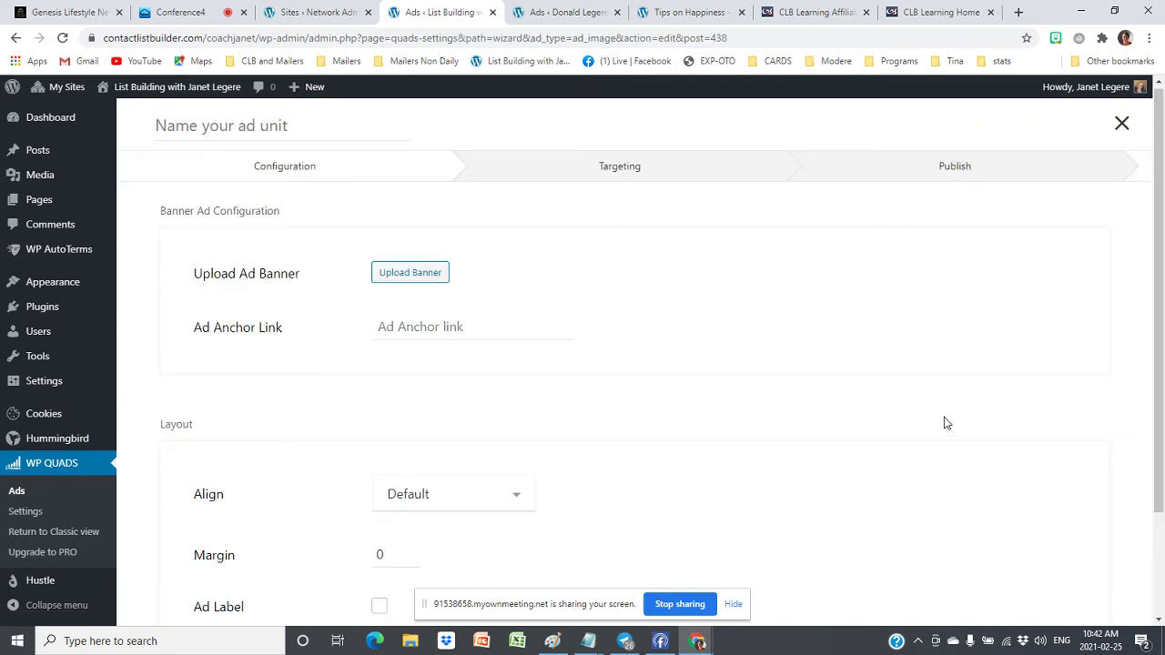
pyautogui.click(16, 37)
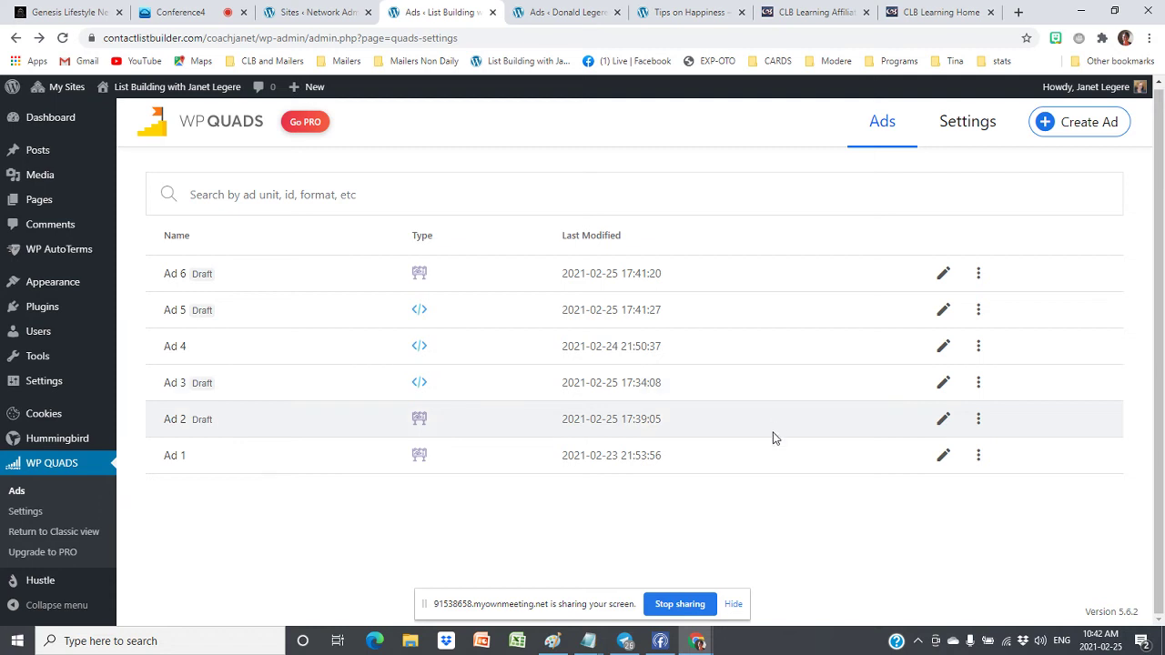
pyautogui.click(944, 383)
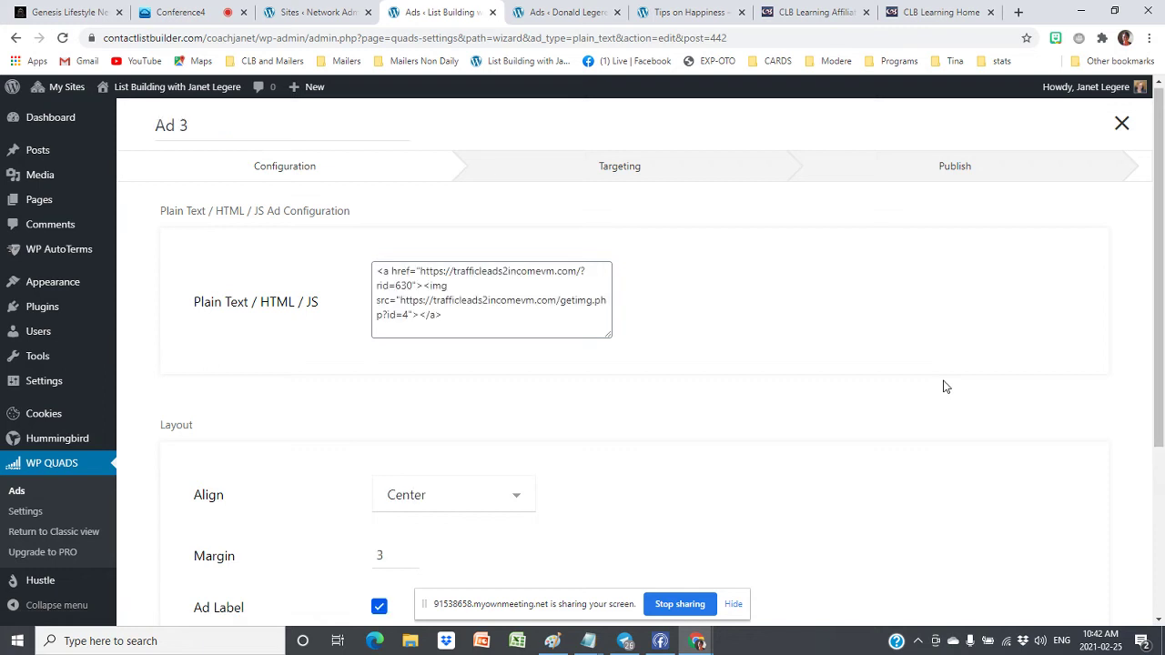
pyautogui.click(15, 37)
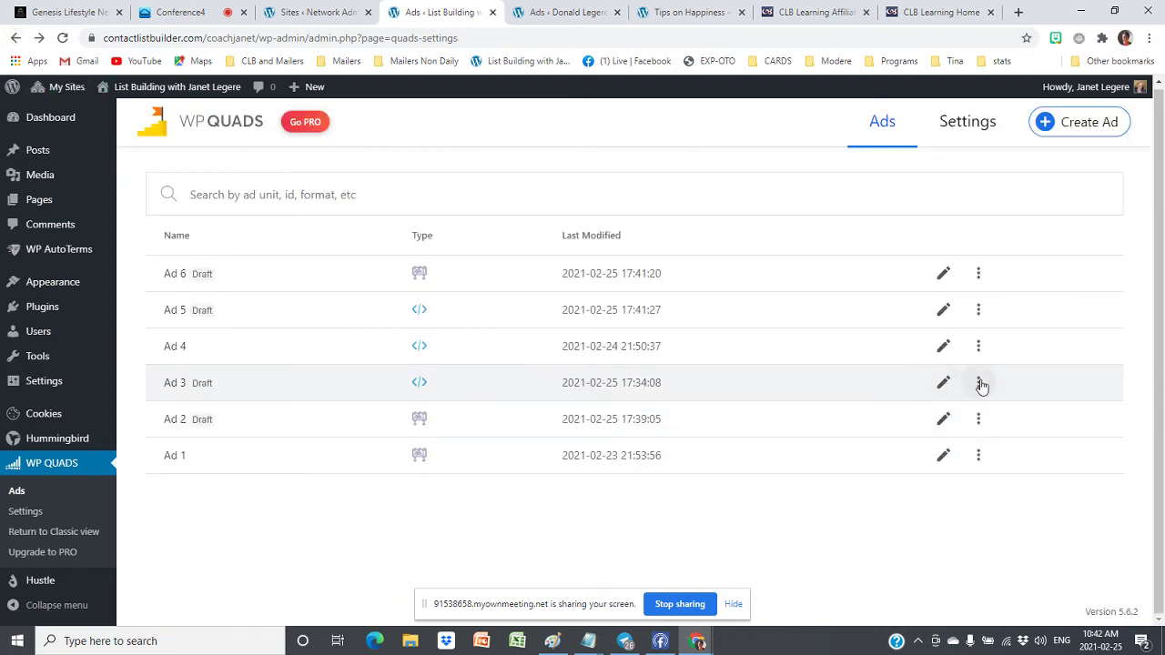
pyautogui.click(978, 383)
pyautogui.click(896, 393)
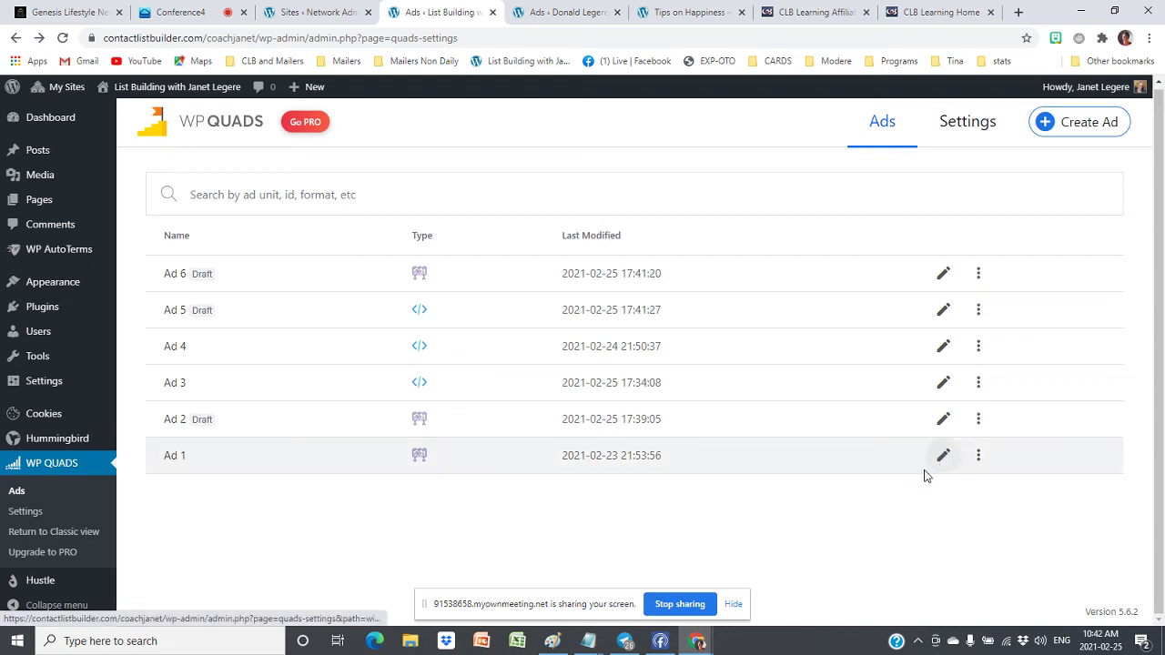
# After checking Ad 4's settings, set Ad 4 back to draft
pyautogui.click(943, 346)
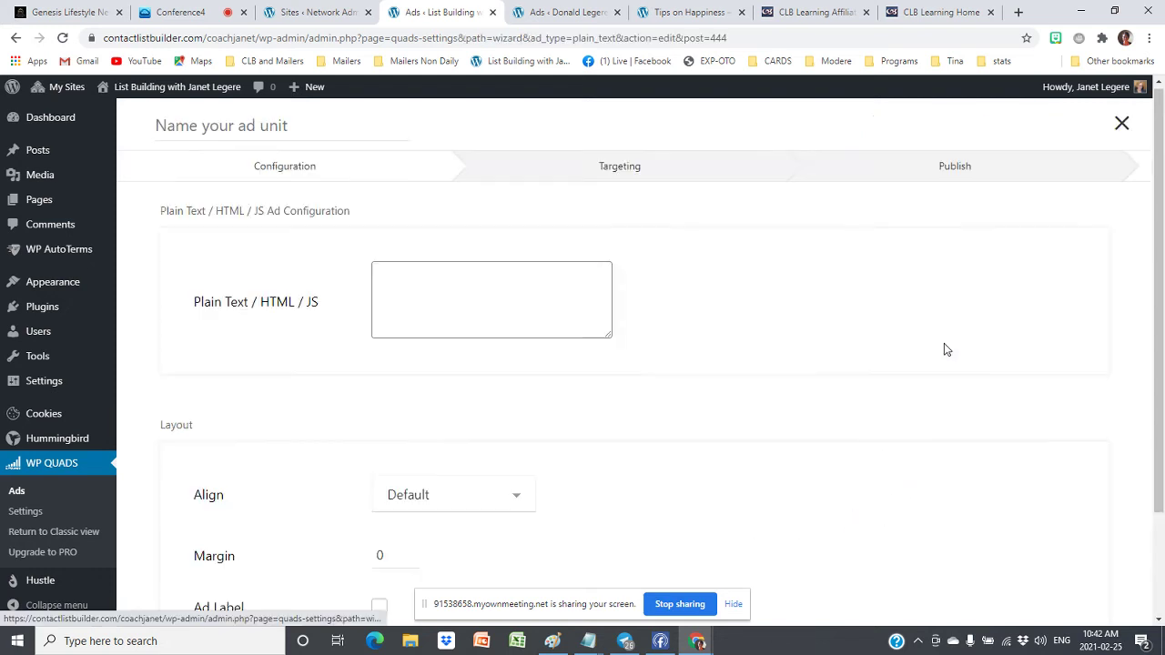
pyautogui.click(15, 38)
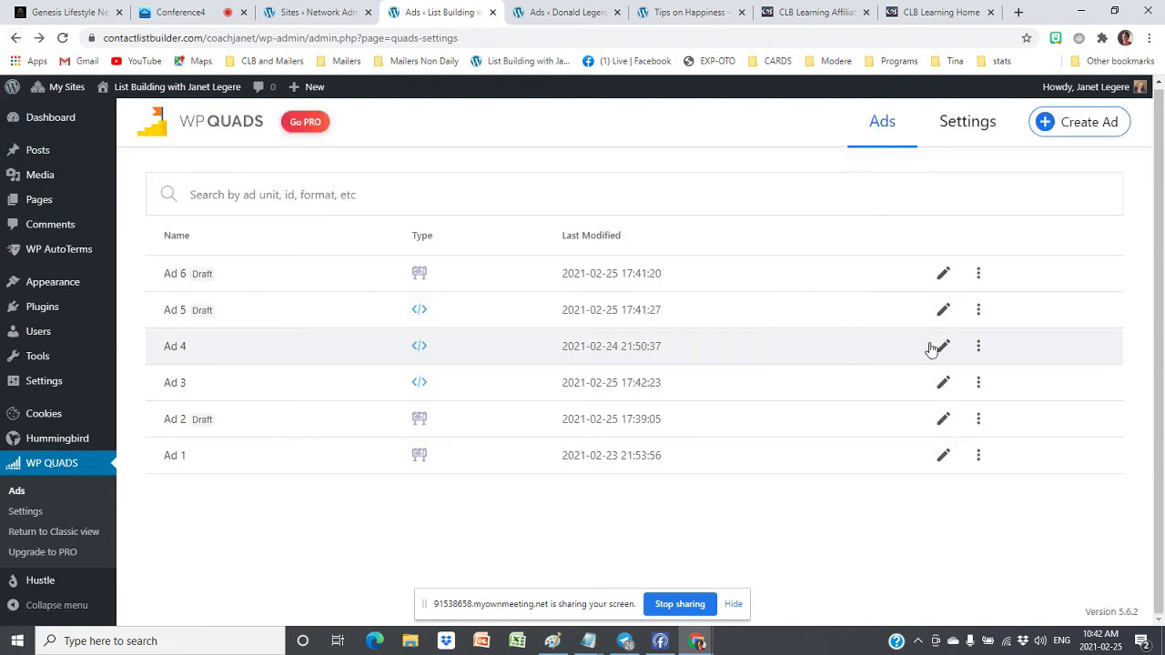
pyautogui.click(978, 346)
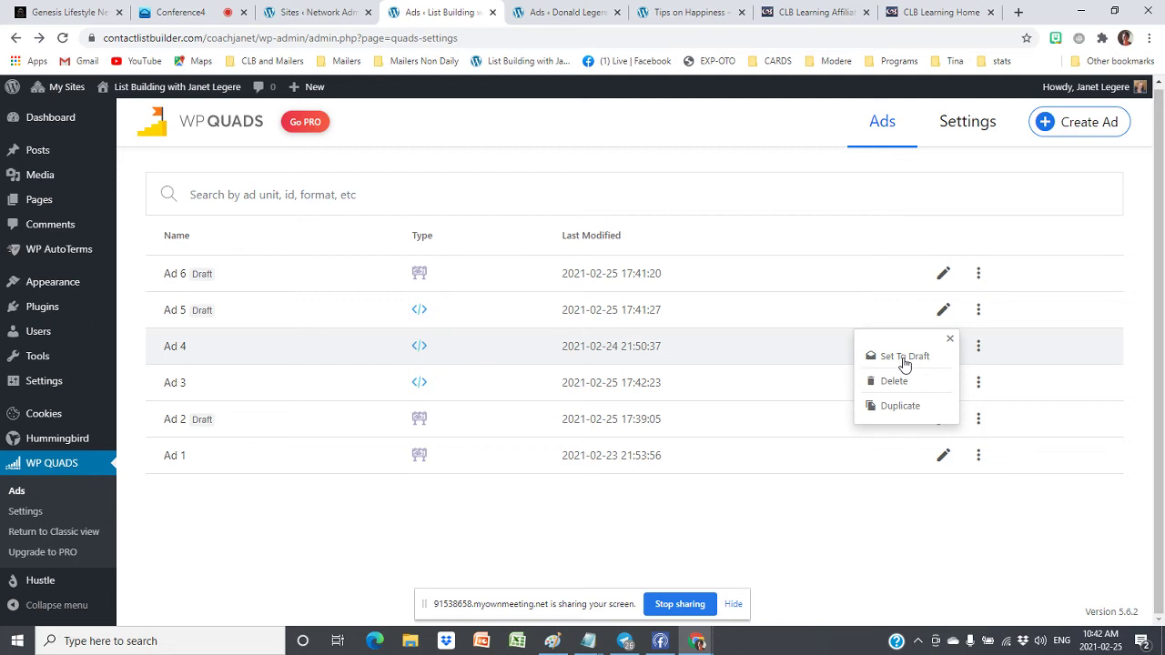
pyautogui.click(905, 359)
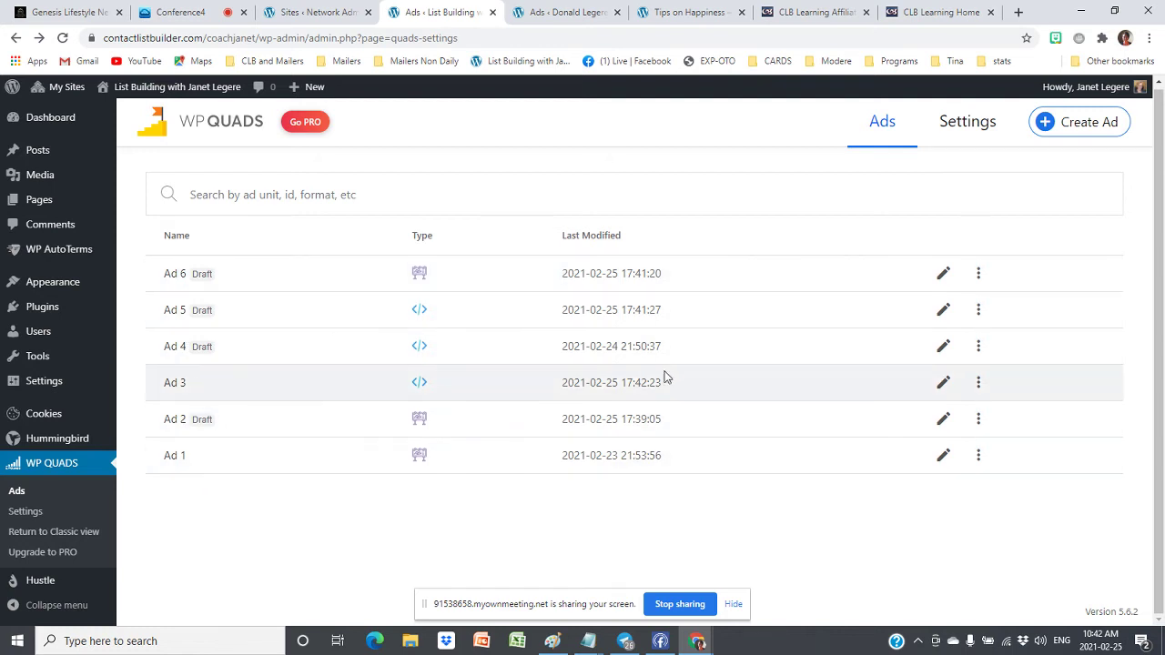
pyautogui.click(699, 20)
pyautogui.click(62, 39)
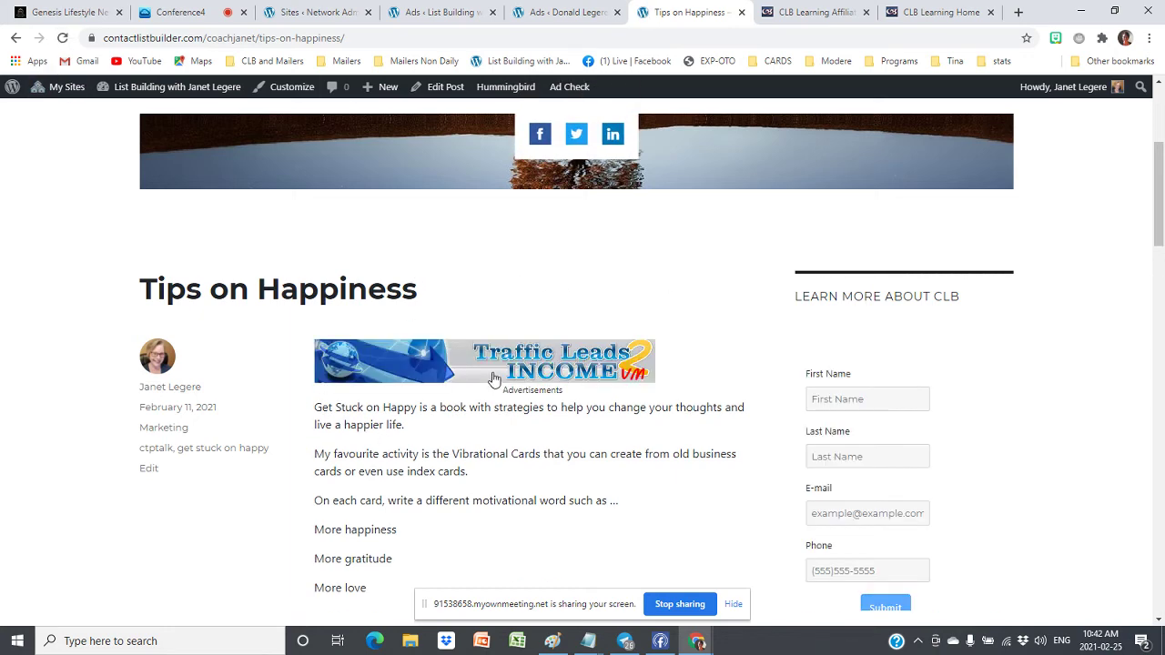
pyautogui.scroll(-1, 492, 381)
pyautogui.scroll(-5, 492, 380)
pyautogui.scroll(5, 525, 419)
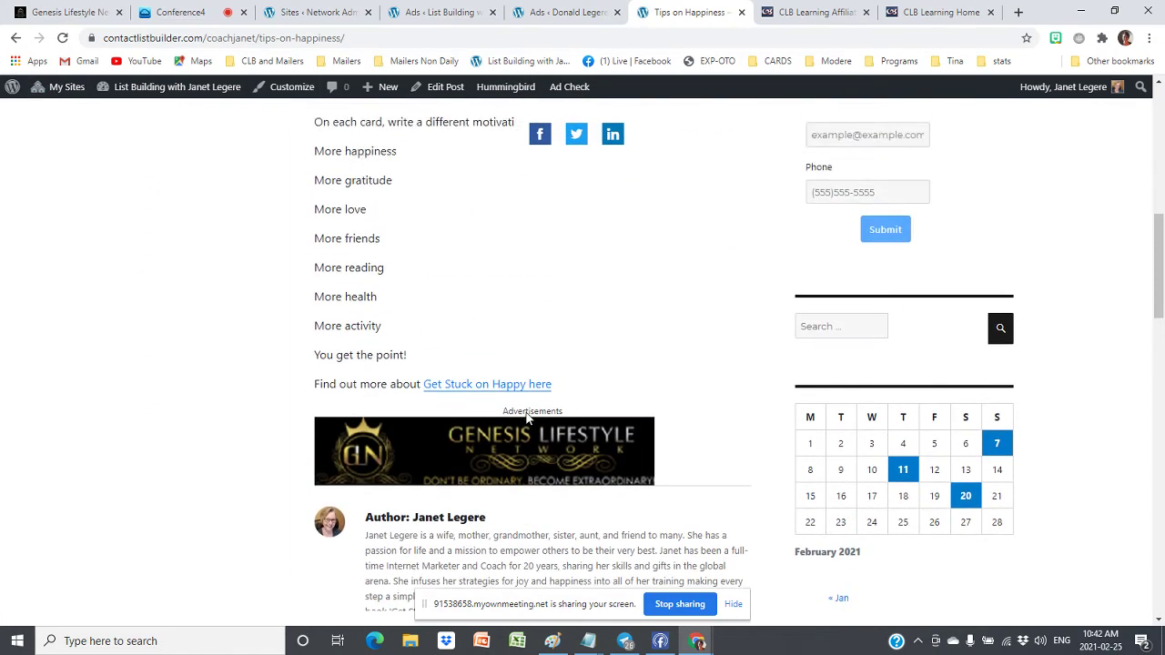
pyautogui.scroll(-5, 526, 417)
pyautogui.scroll(3, 526, 412)
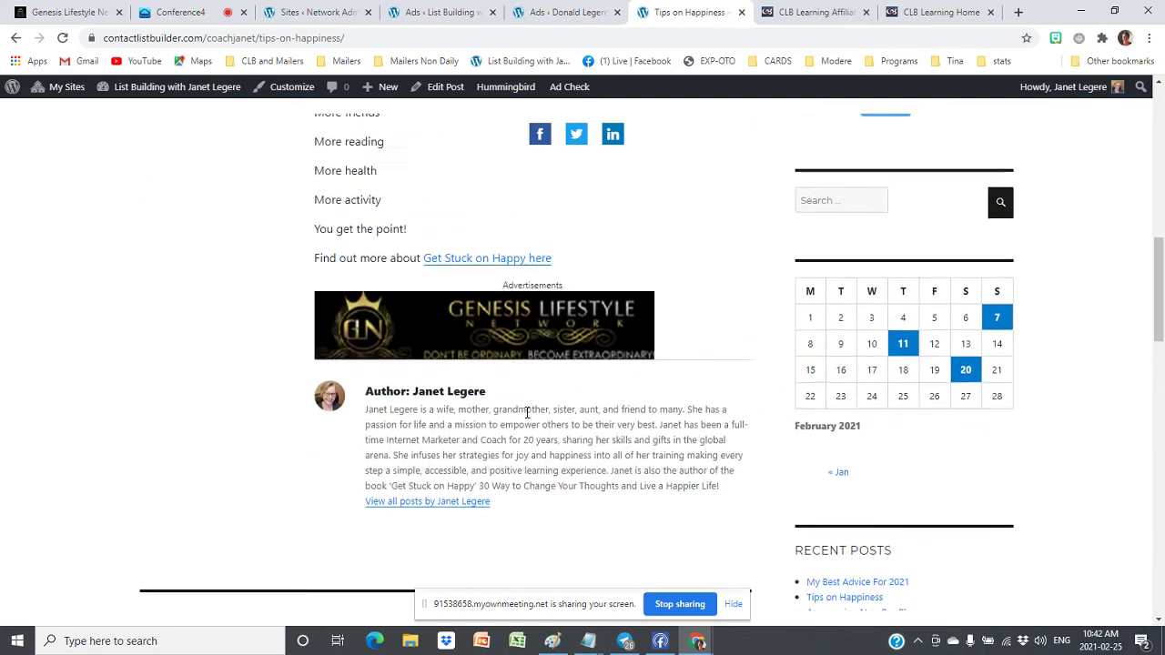
pyautogui.scroll(6, 460, 424)
pyautogui.scroll(-4, 459, 424)
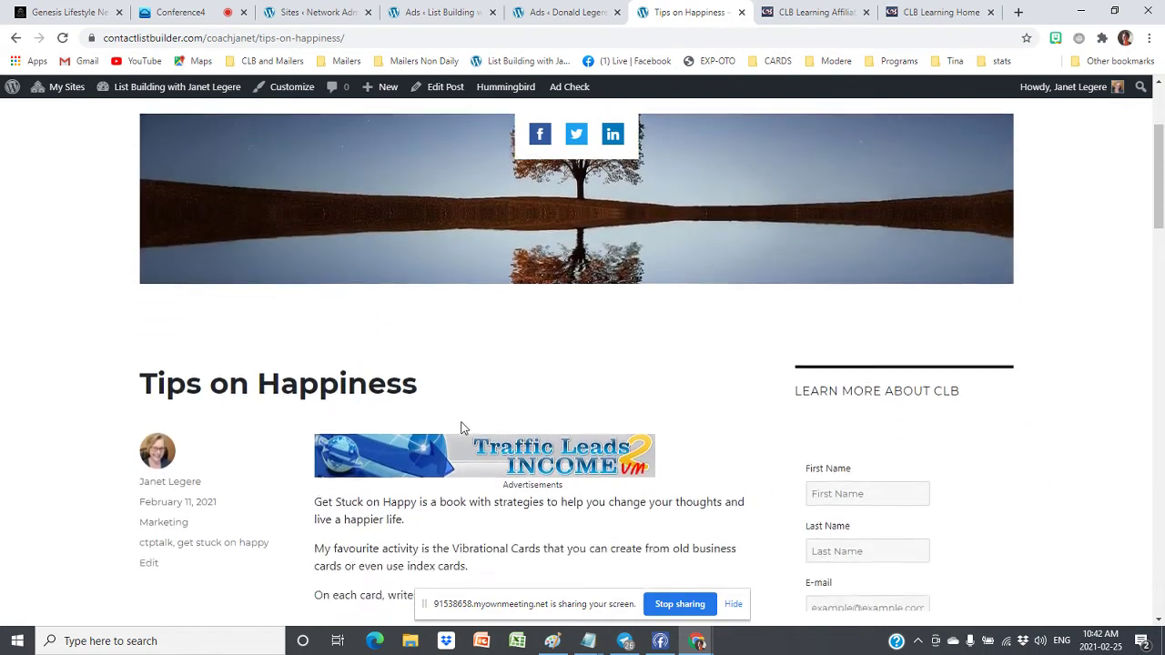
pyautogui.scroll(4, 460, 424)
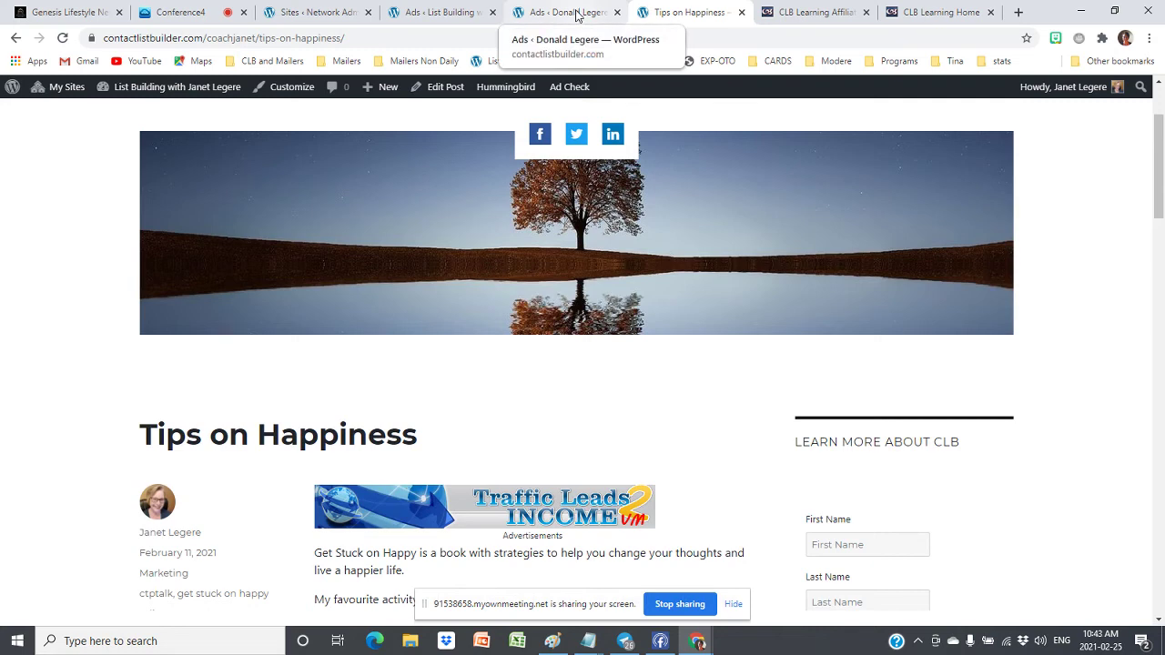
pyautogui.click(457, 13)
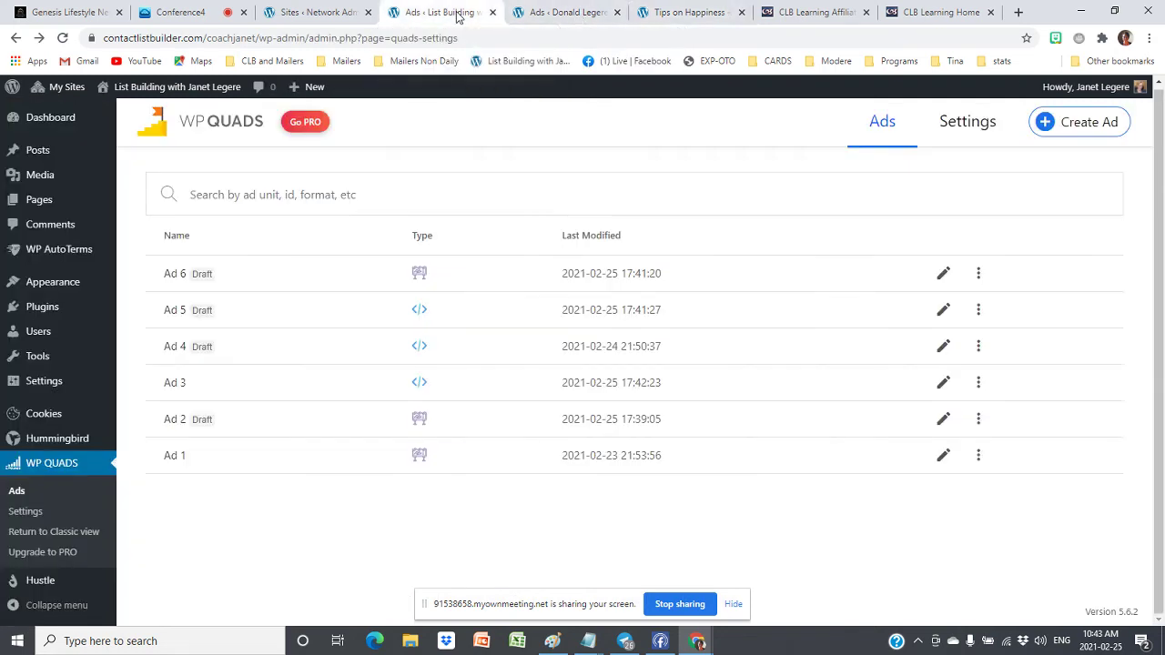
# Browse the Posts list to page 2, then start a new blank post
pyautogui.click(38, 153)
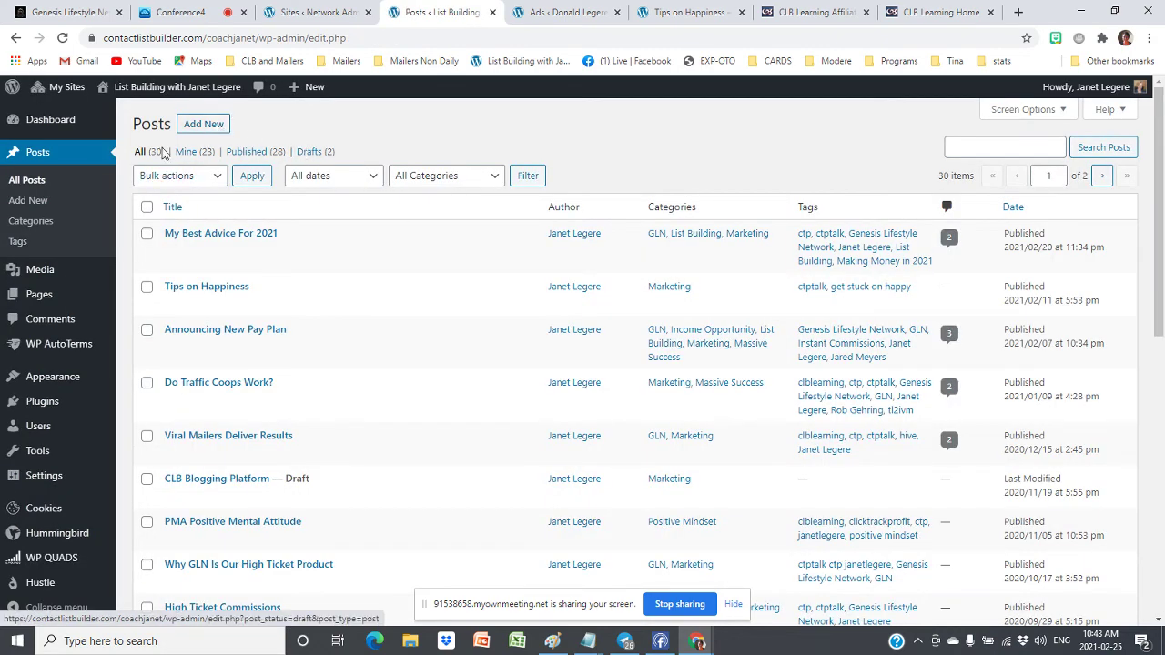
pyautogui.scroll(-5, 375, 319)
pyautogui.scroll(-3, 376, 322)
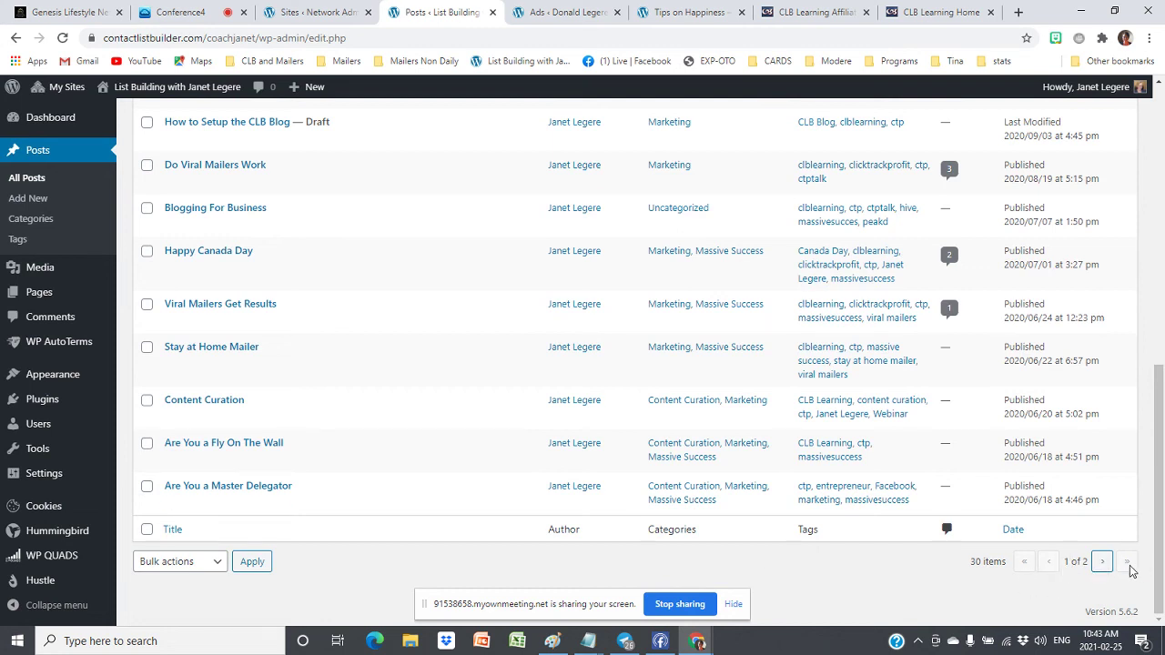
pyautogui.click(1102, 563)
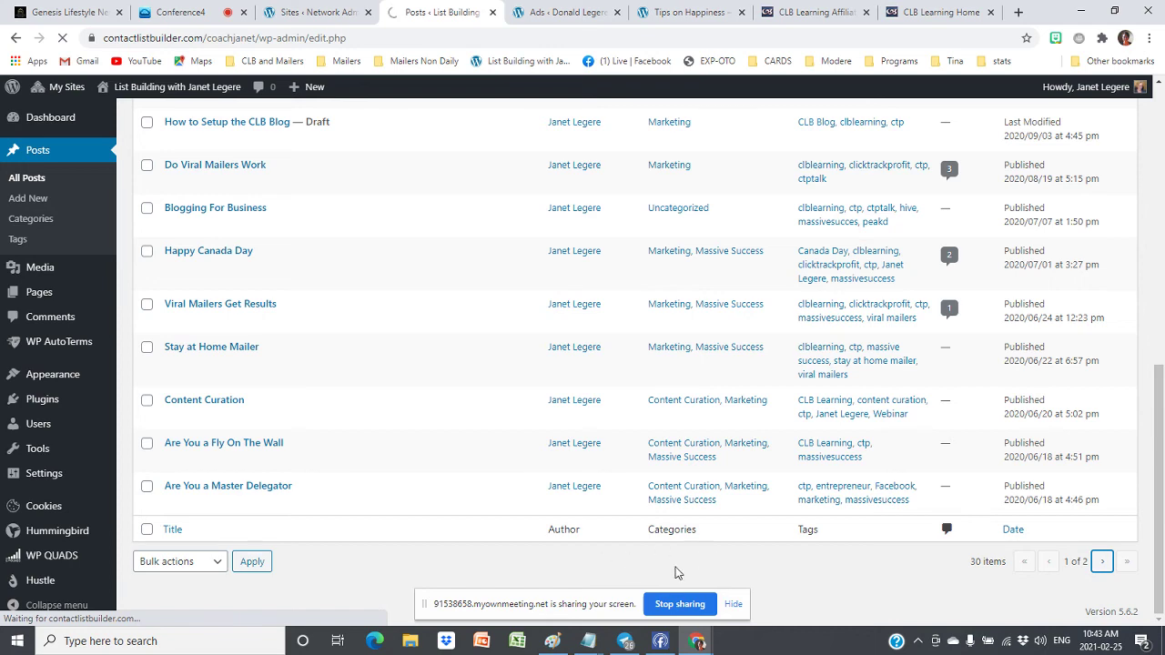
pyautogui.scroll(-5, 292, 507)
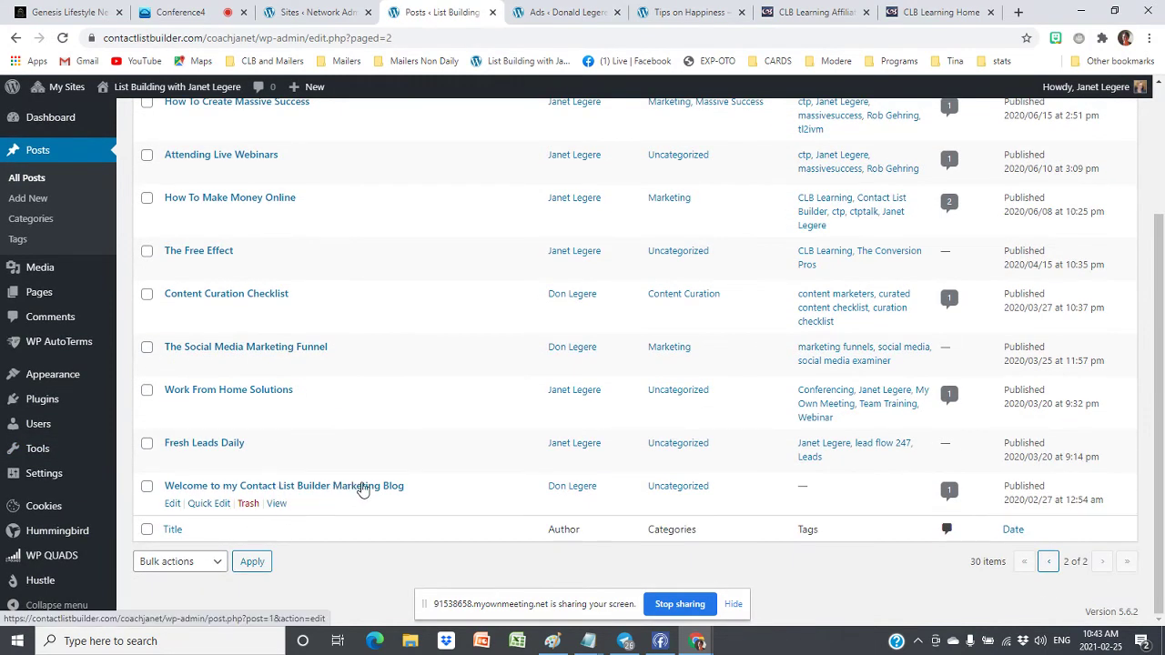
pyautogui.scroll(2, 362, 489)
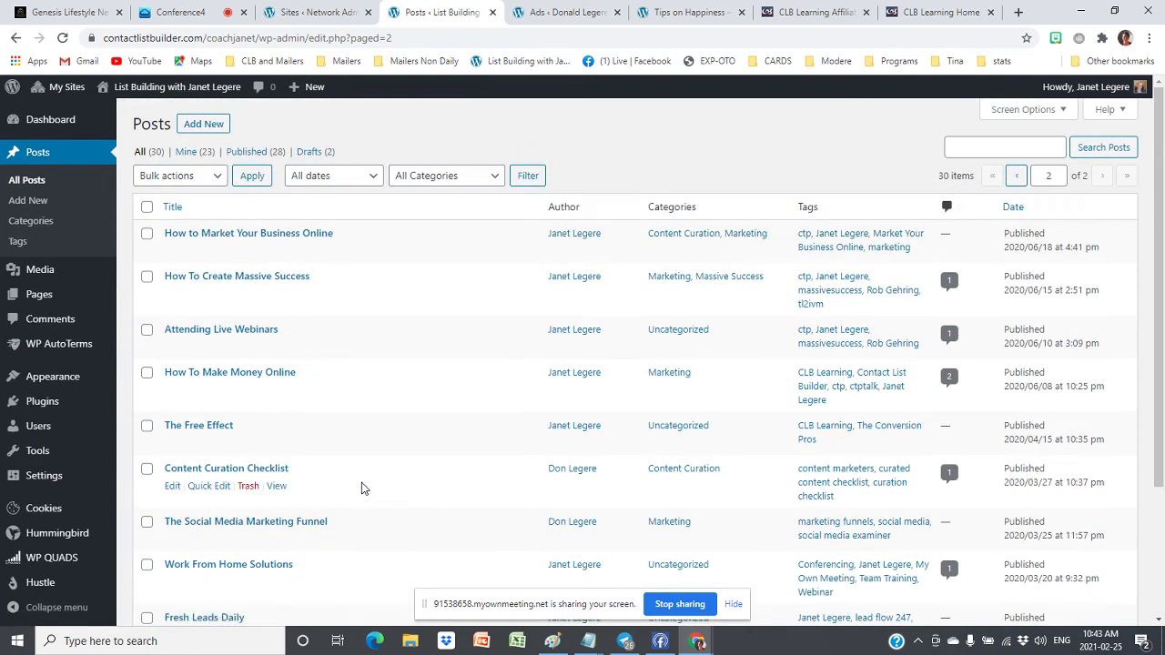
pyautogui.click(204, 124)
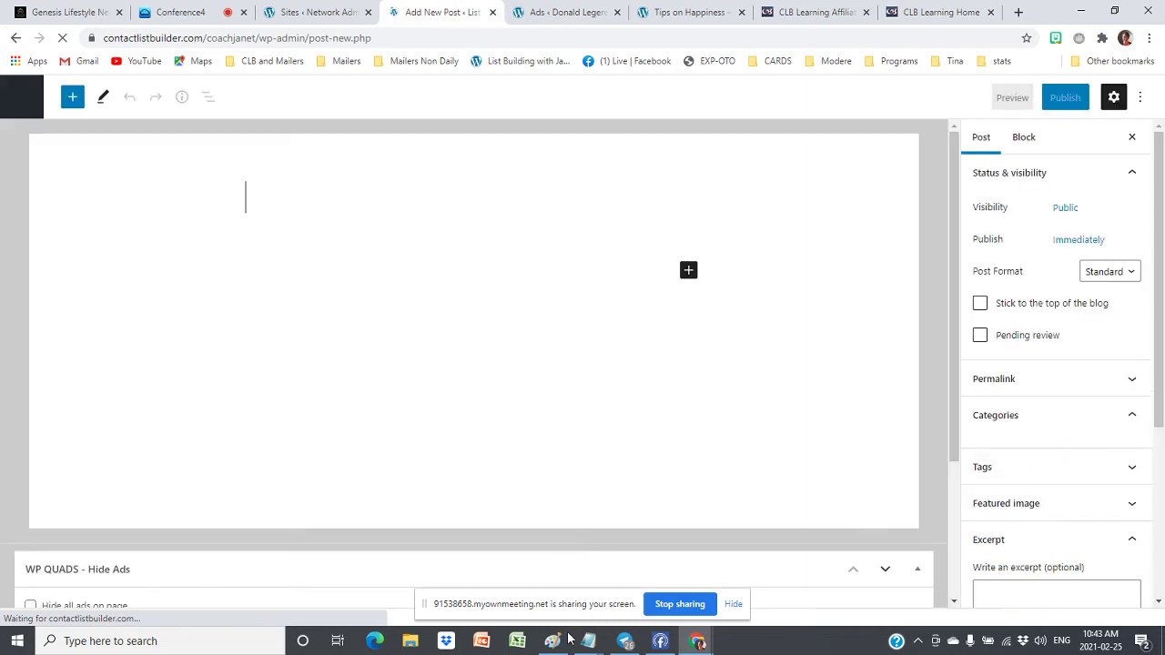
# Using the Notepad outline, title the new post 'The CLB Blogging Platform'
pyautogui.moveTo(593, 645)
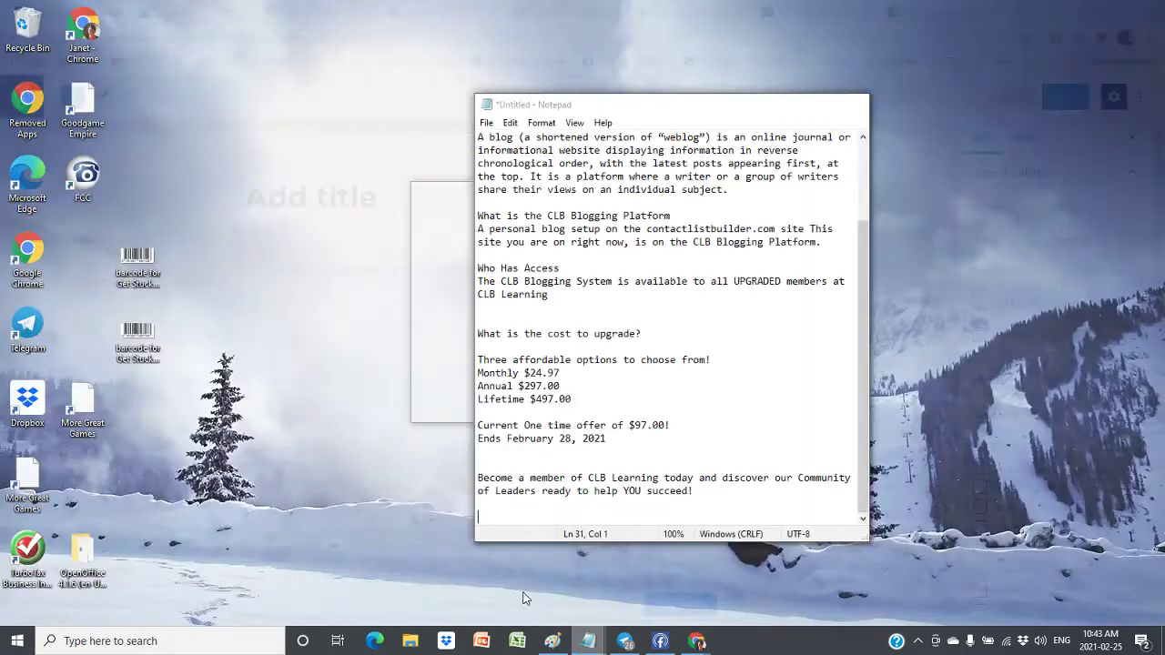
pyautogui.click(544, 574)
pyautogui.scroll(1, 572, 310)
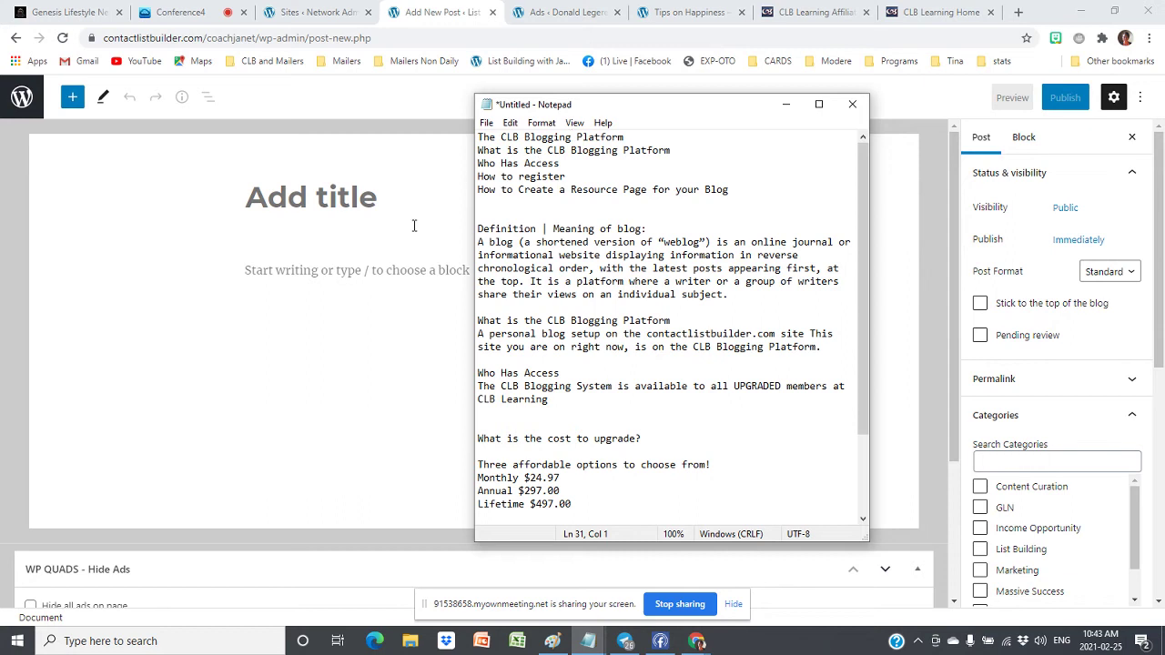
pyautogui.click(278, 202)
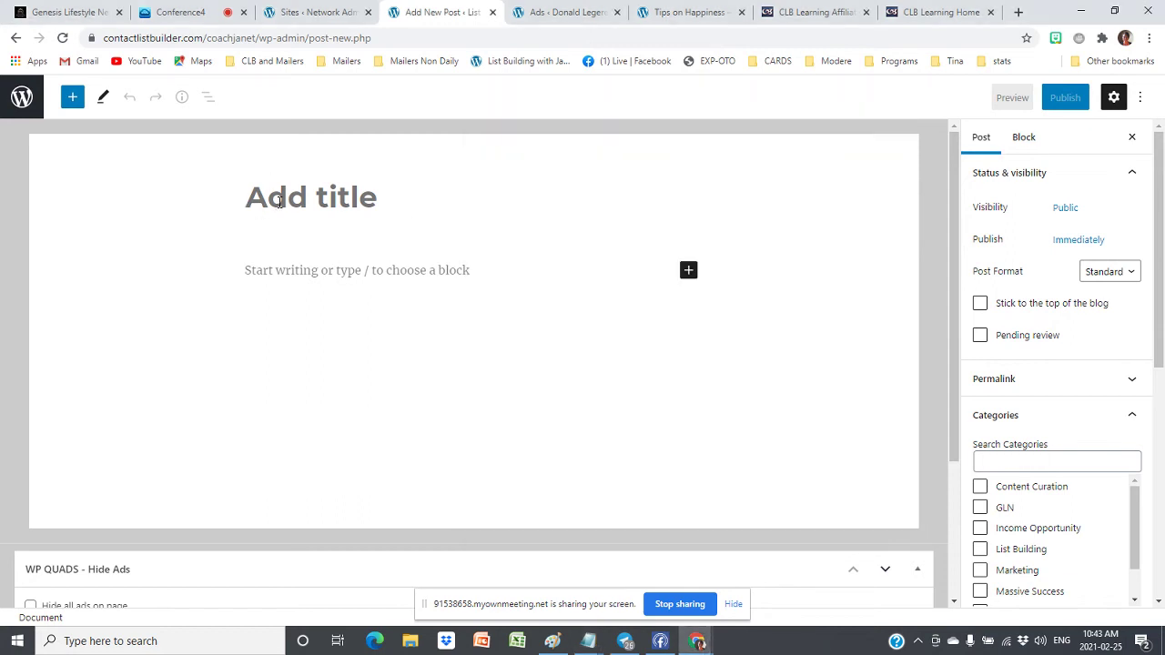
pyautogui.write('✚')
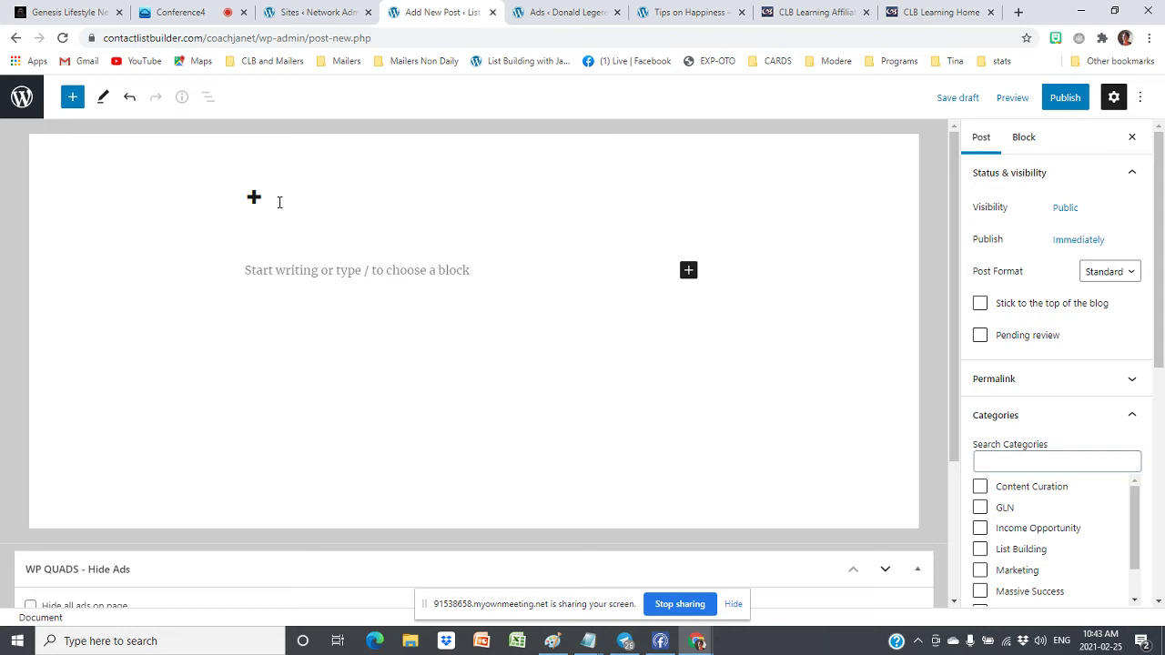
pyautogui.write('The CLB')
pyautogui.press('BackSpace')
pyautogui.press('BackSpace')
pyautogui.press('BackSpace')
pyautogui.press('BackSpace')
pyautogui.press('BackSpace')
pyautogui.press('BackSpace')
pyautogui.press('BackSpace')
pyautogui.press('BackSpace')
pyautogui.write('The CLB B loggin')
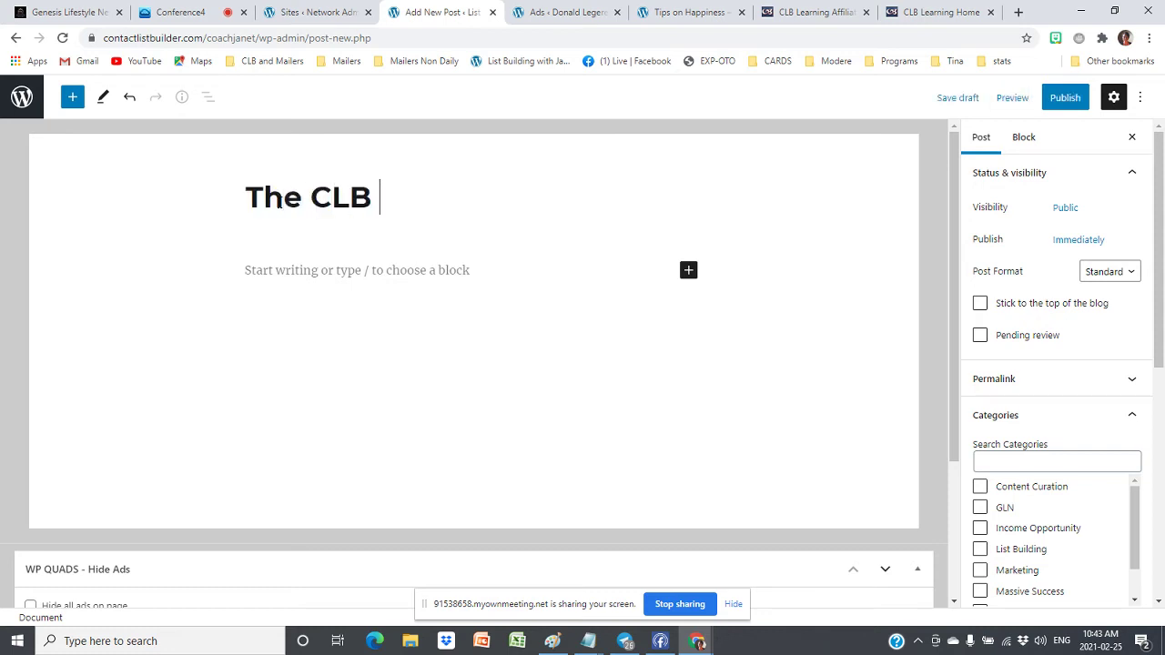
pyautogui.press('BackSpace')
pyautogui.press('BackSpace')
pyautogui.press('BackSpace')
pyautogui.press('BackSpace')
pyautogui.press('BackSpace')
pyautogui.press('BackSpace')
pyautogui.press('BackSpace')
pyautogui.write('logging Pl')
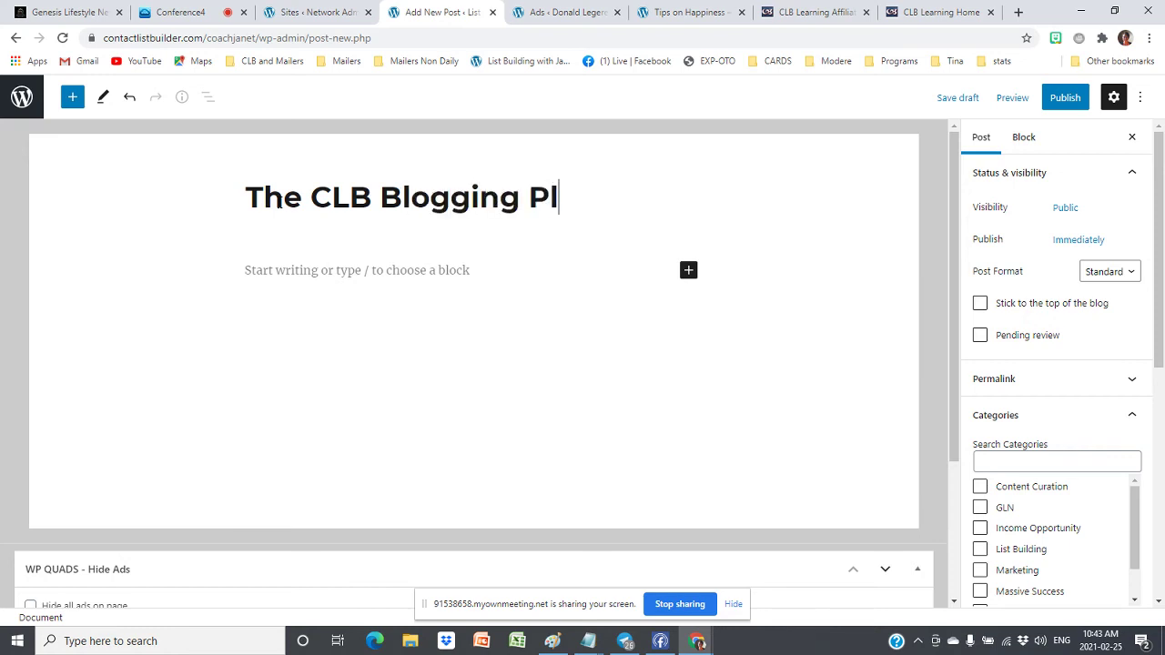
pyautogui.write('atform')
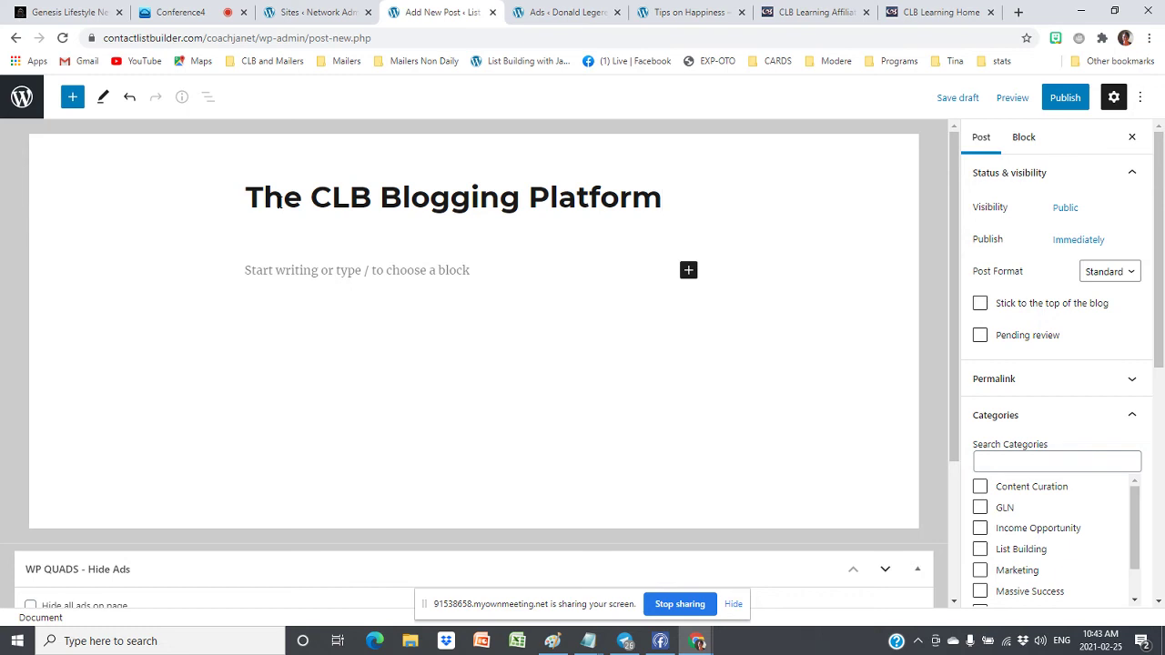